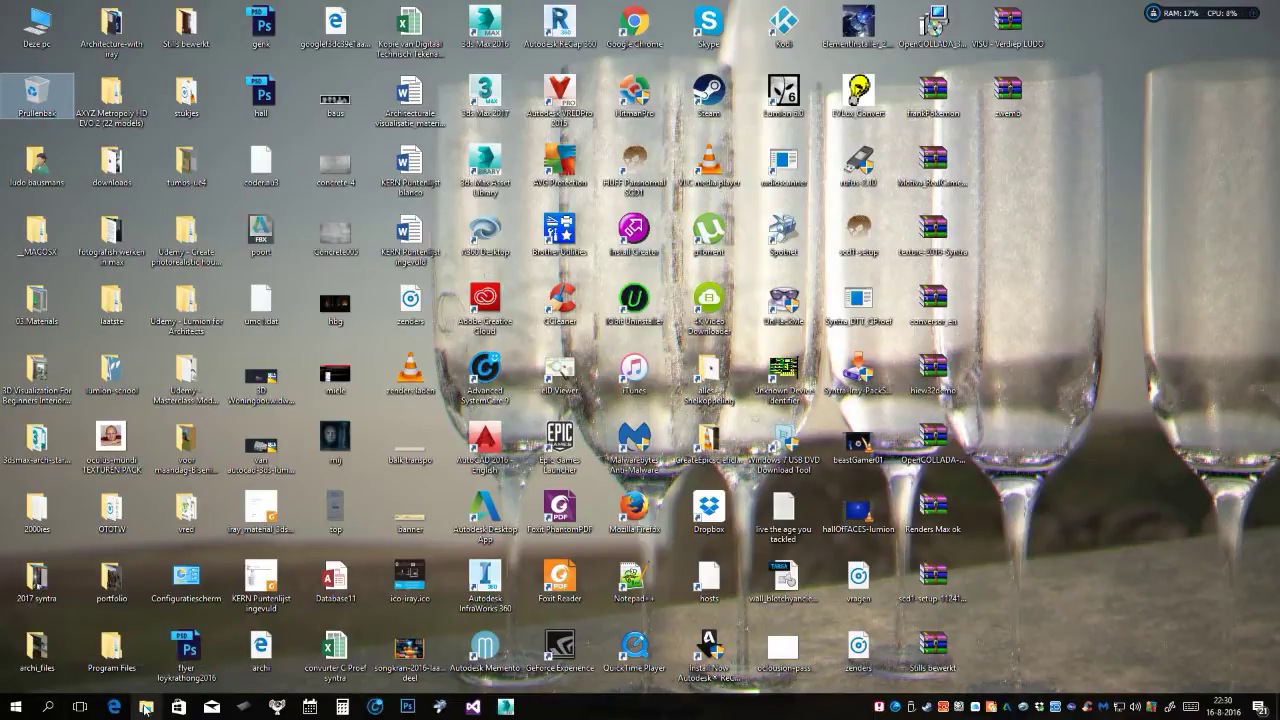
Open and close a file browsing window, then open and dismiss the Start menu.
{"action": "left_click", "coordinate": [145, 707]}
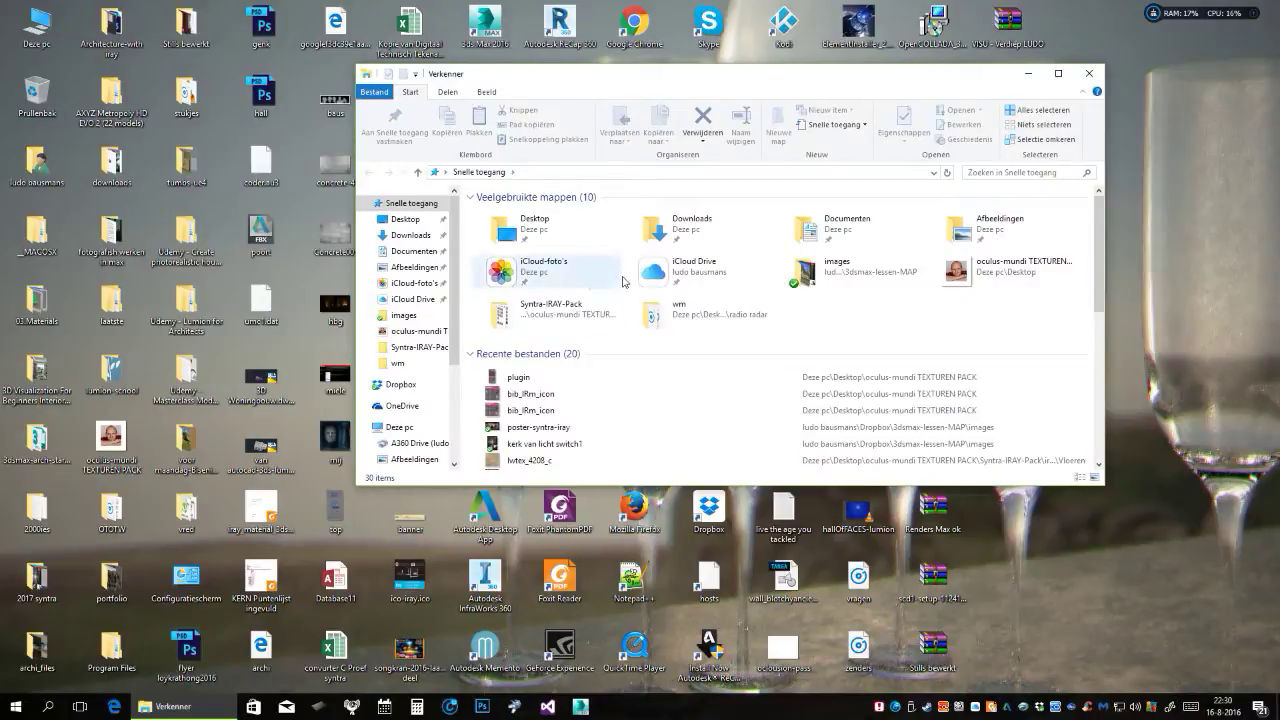
{"action": "left_click", "coordinate": [1089, 73]}
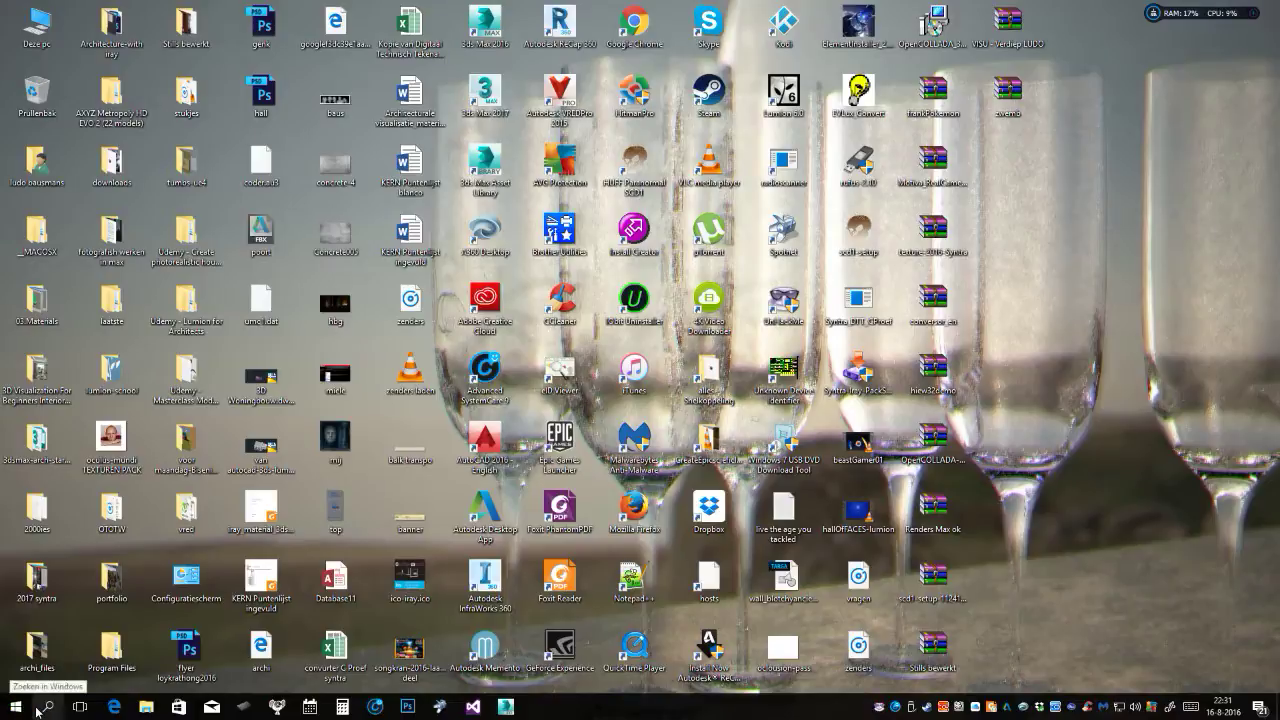
{"action": "key", "text": "super"}
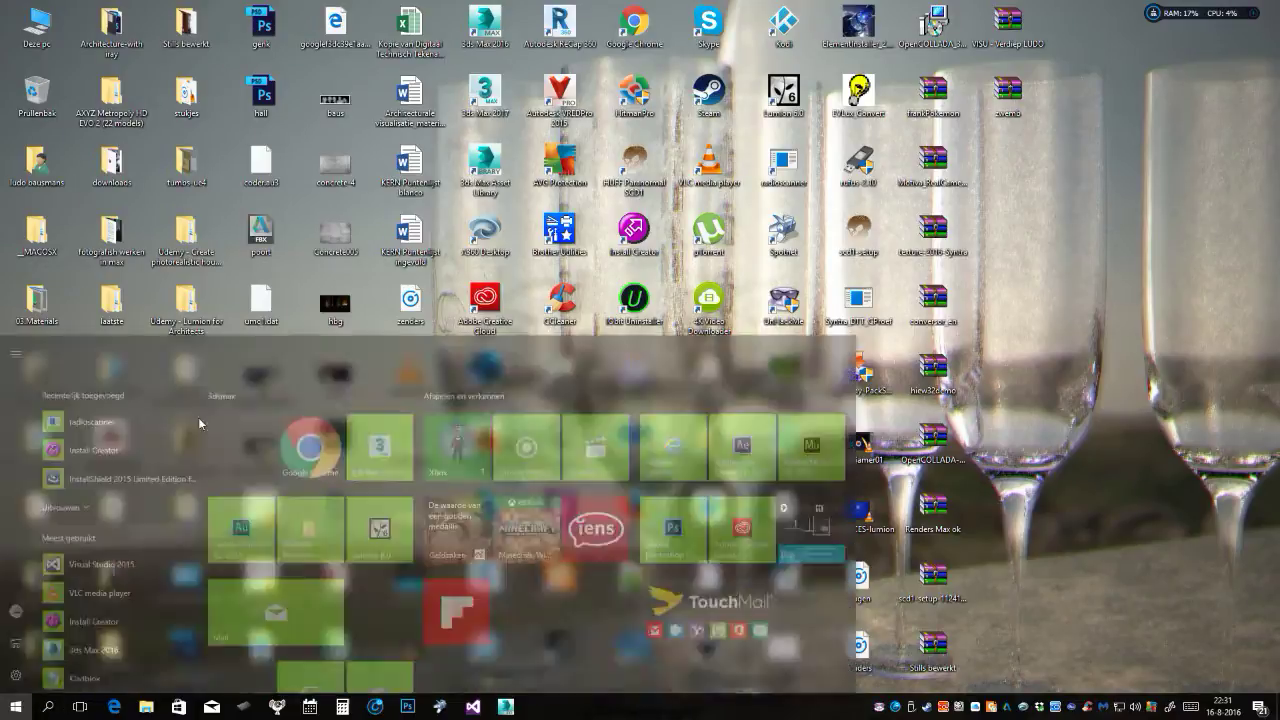
{"action": "key", "text": "Escape"}
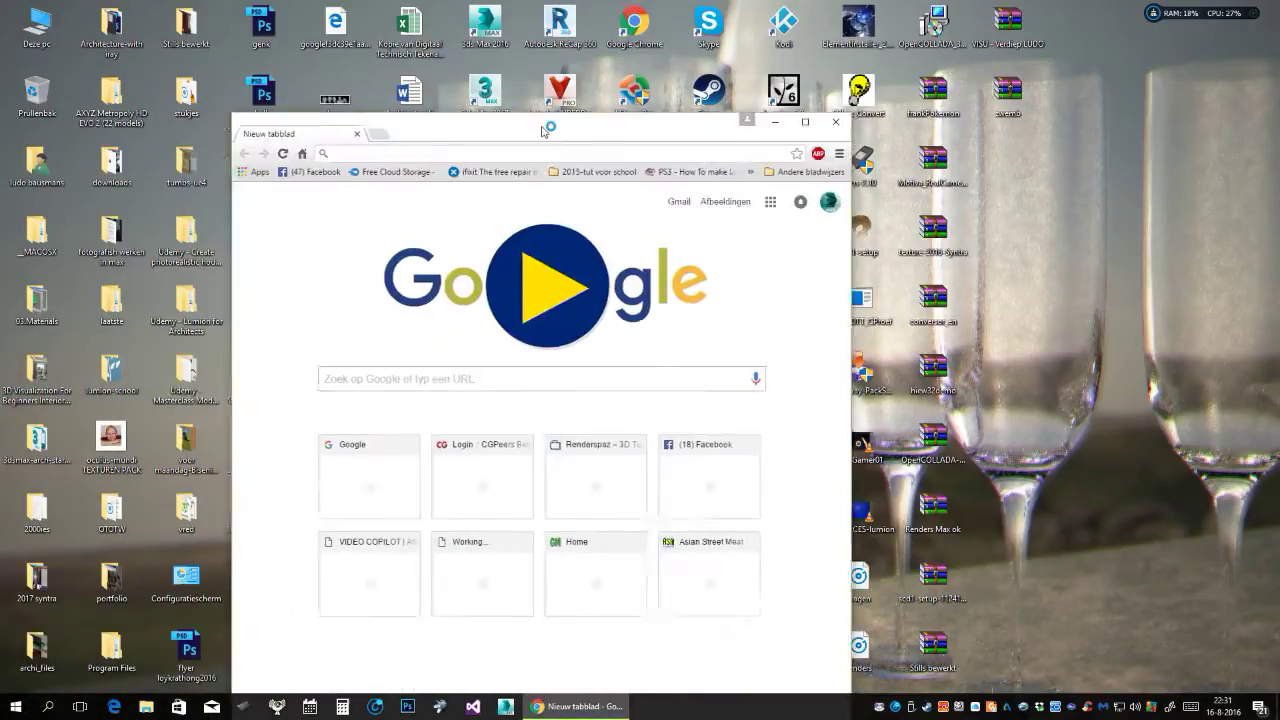
Maximize the Chrome window and go to the 3dsmax-lessen.be site.
{"action": "left_click_drag", "start_coordinate": [543, 131], "coordinate": [766, 51]}
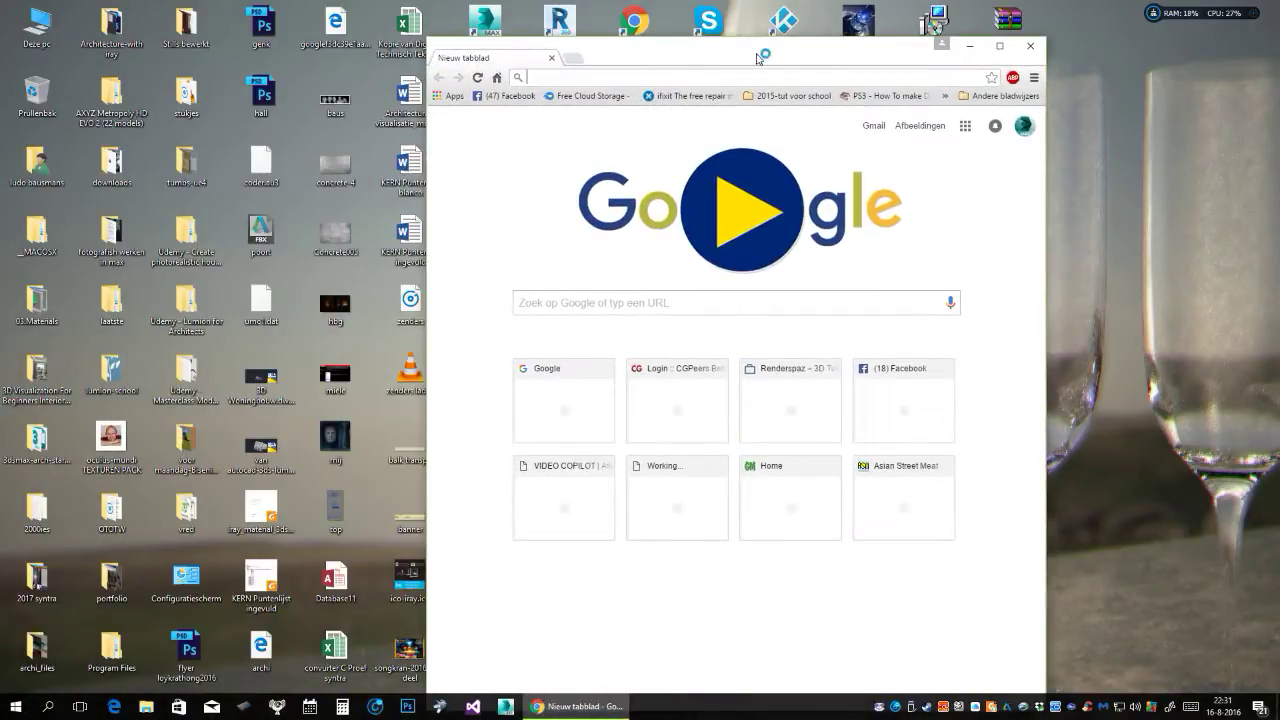
{"action": "left_click", "coordinate": [1002, 46]}
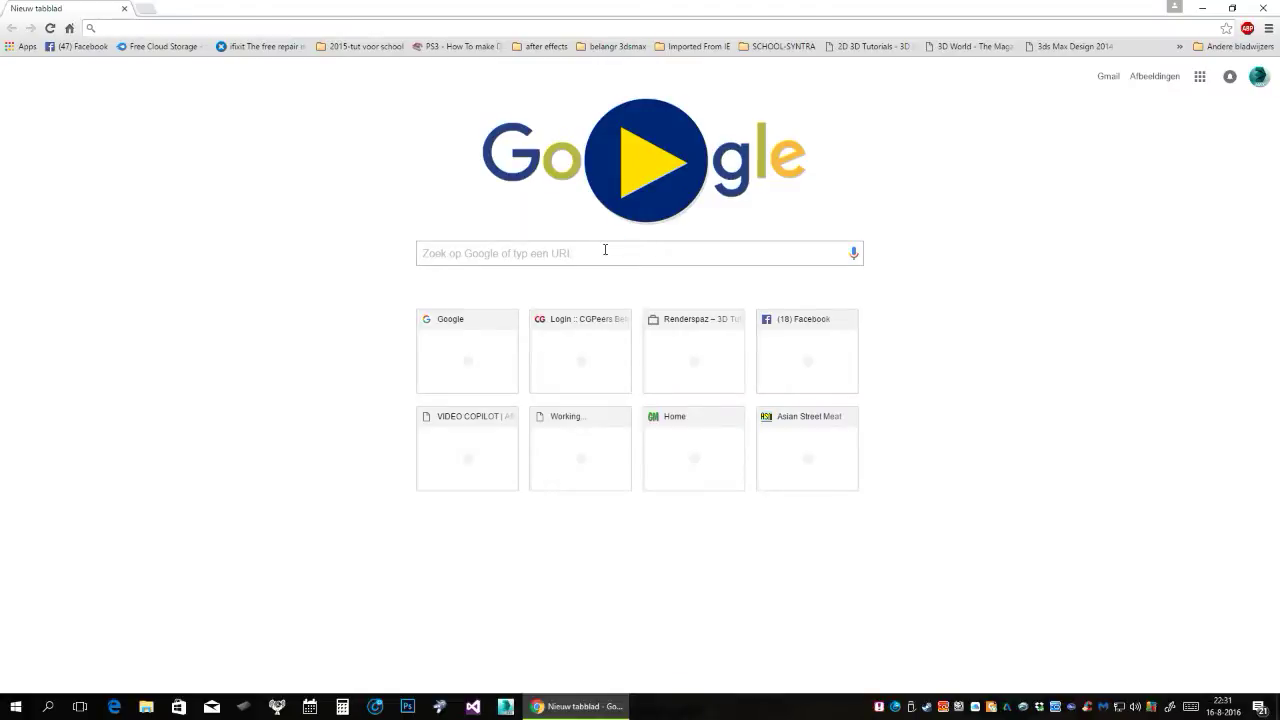
{"action": "left_click", "coordinate": [604, 250]}
{"action": "type", "text": "3"}
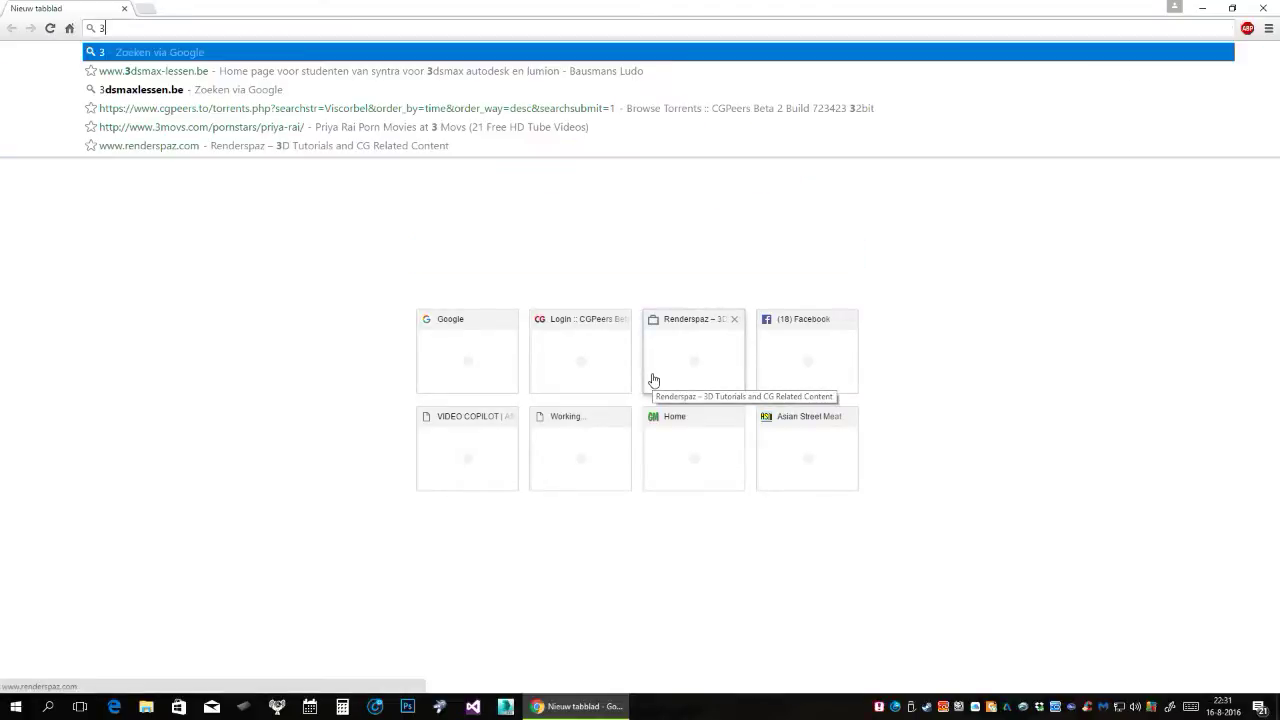
{"action": "type", "text": "ds"}
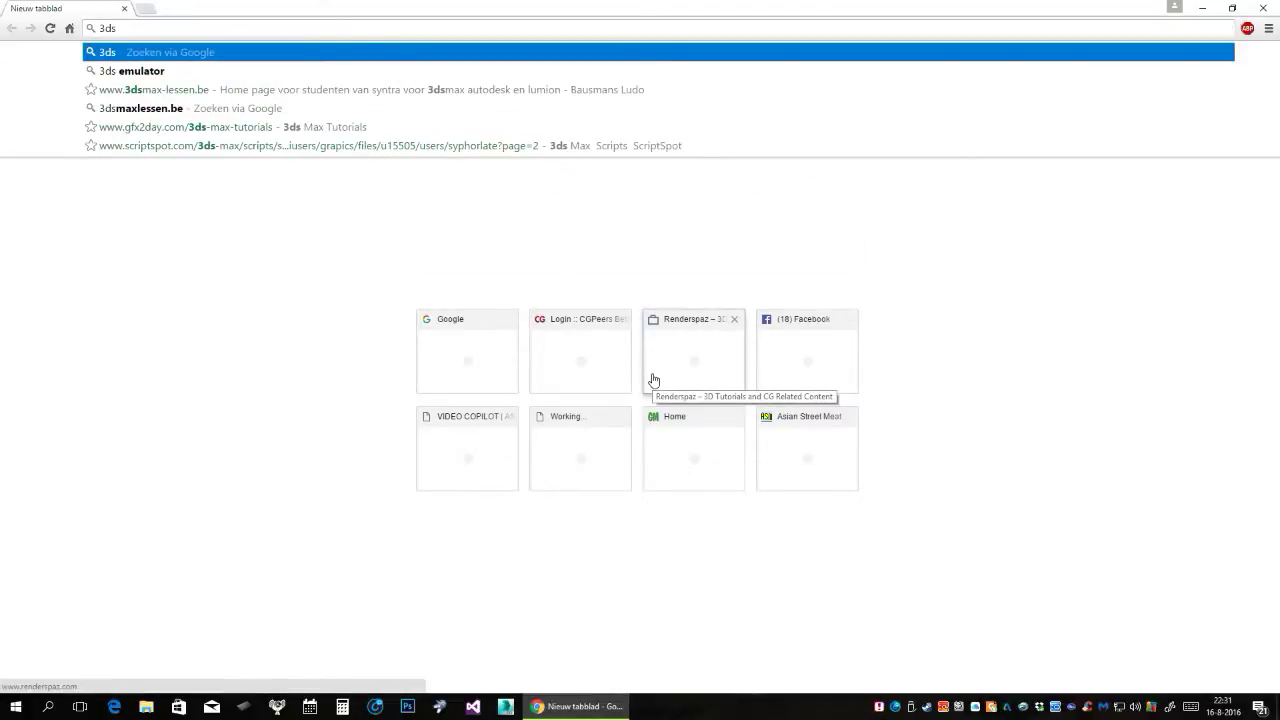
{"action": "type", "text": "max-"}
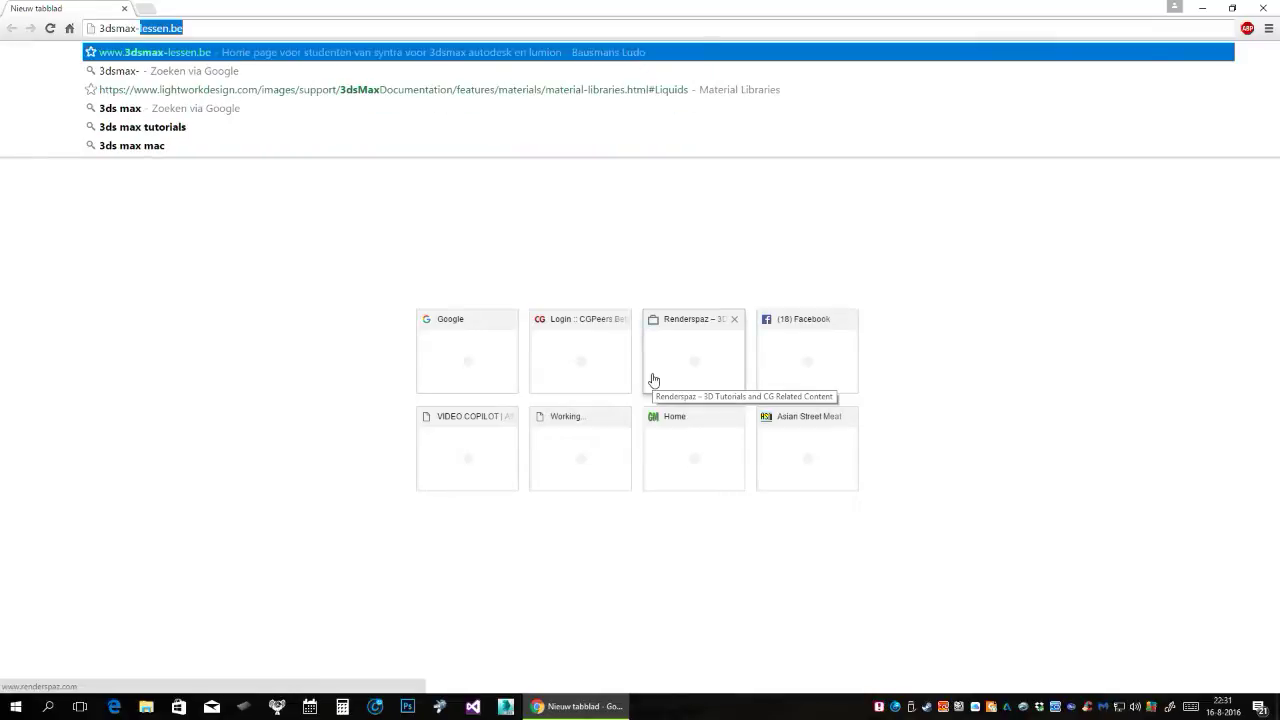
{"action": "type", "text": "lessen"}
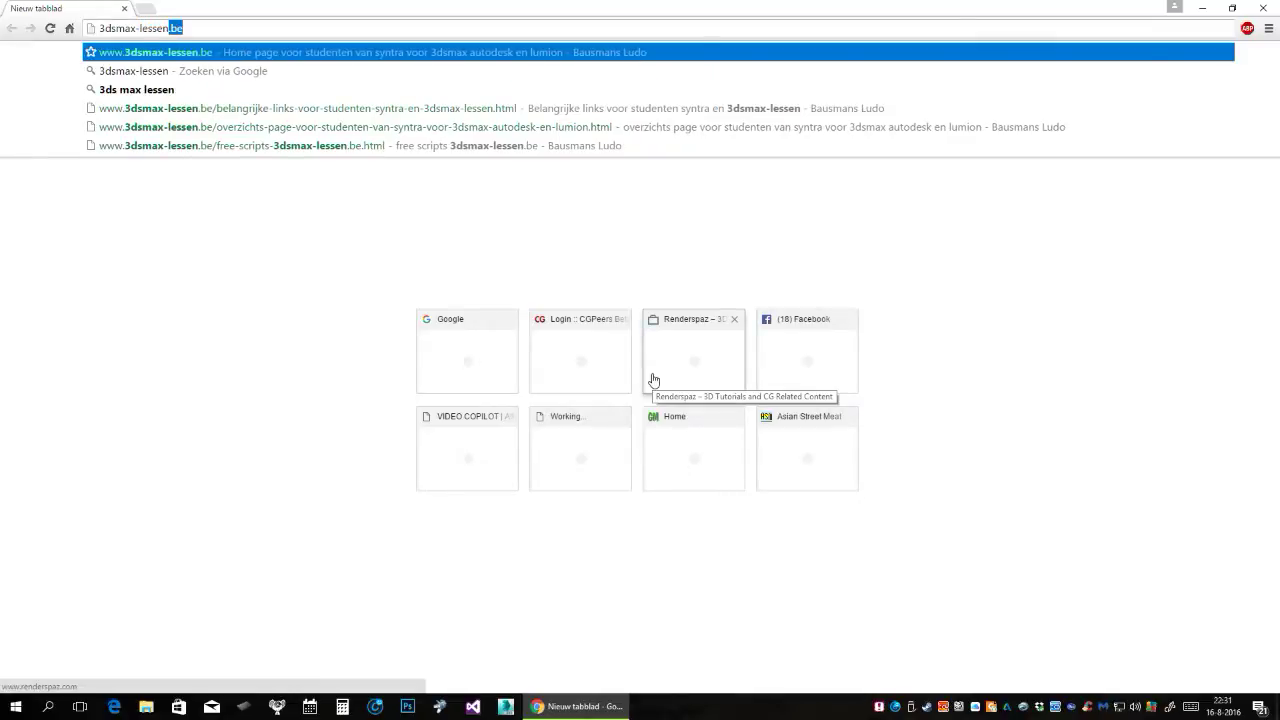
{"action": "key", "text": "Return"}
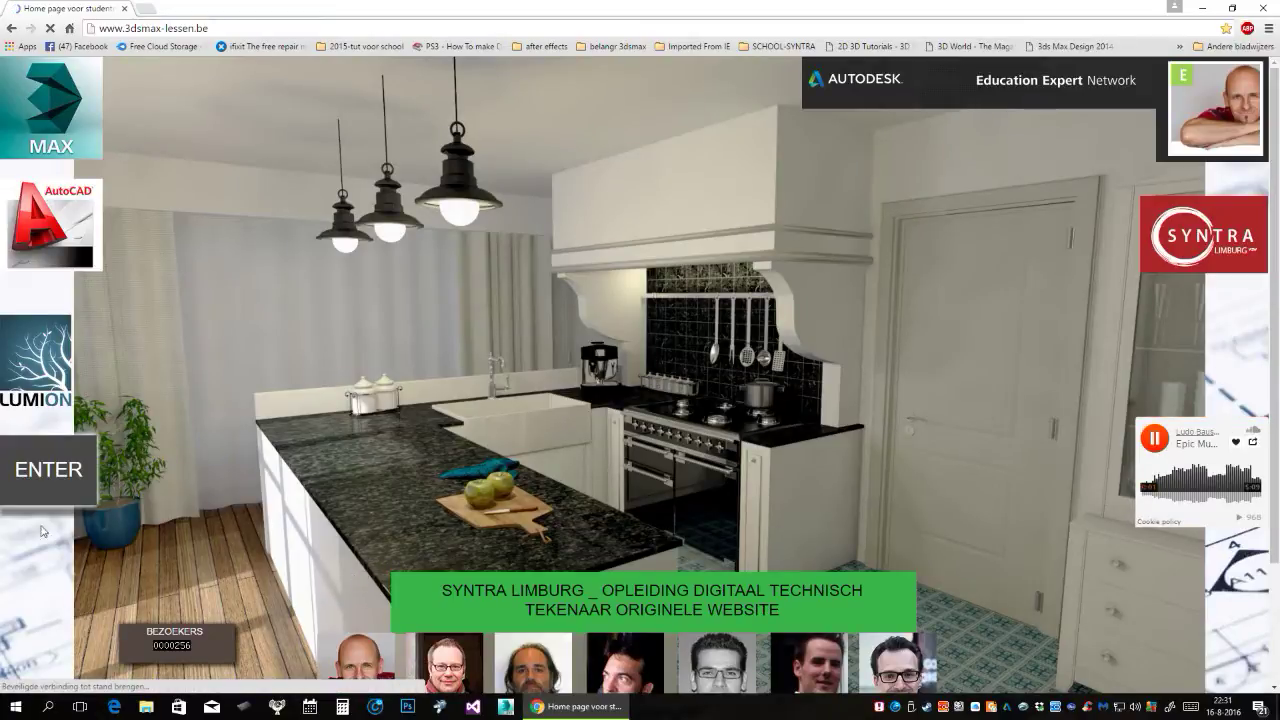
Go through the site's overview to the Nvidia Iray page and follow the PLUGIN SUITE Dropbox link.
{"action": "left_click", "coordinate": [55, 490]}
{"action": "scroll", "coordinate": [577, 448], "scroll_direction": "down", "scroll_amount": 3}
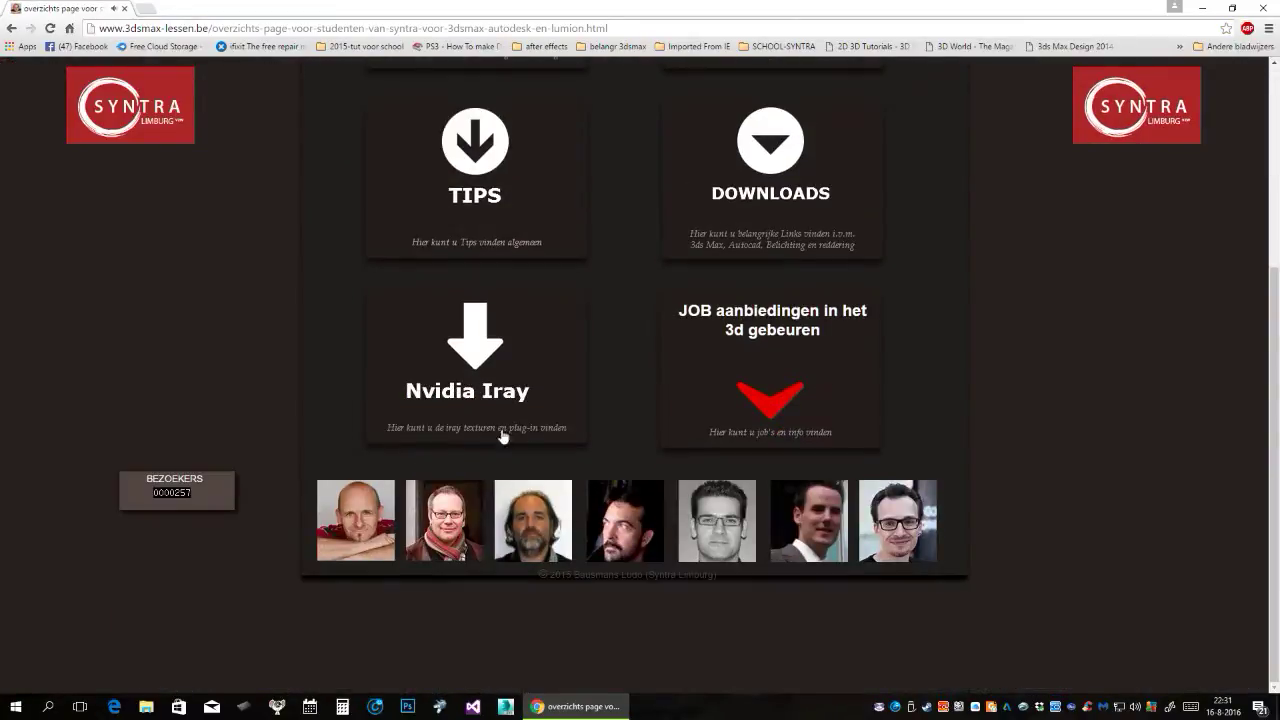
{"action": "left_click", "coordinate": [540, 338]}
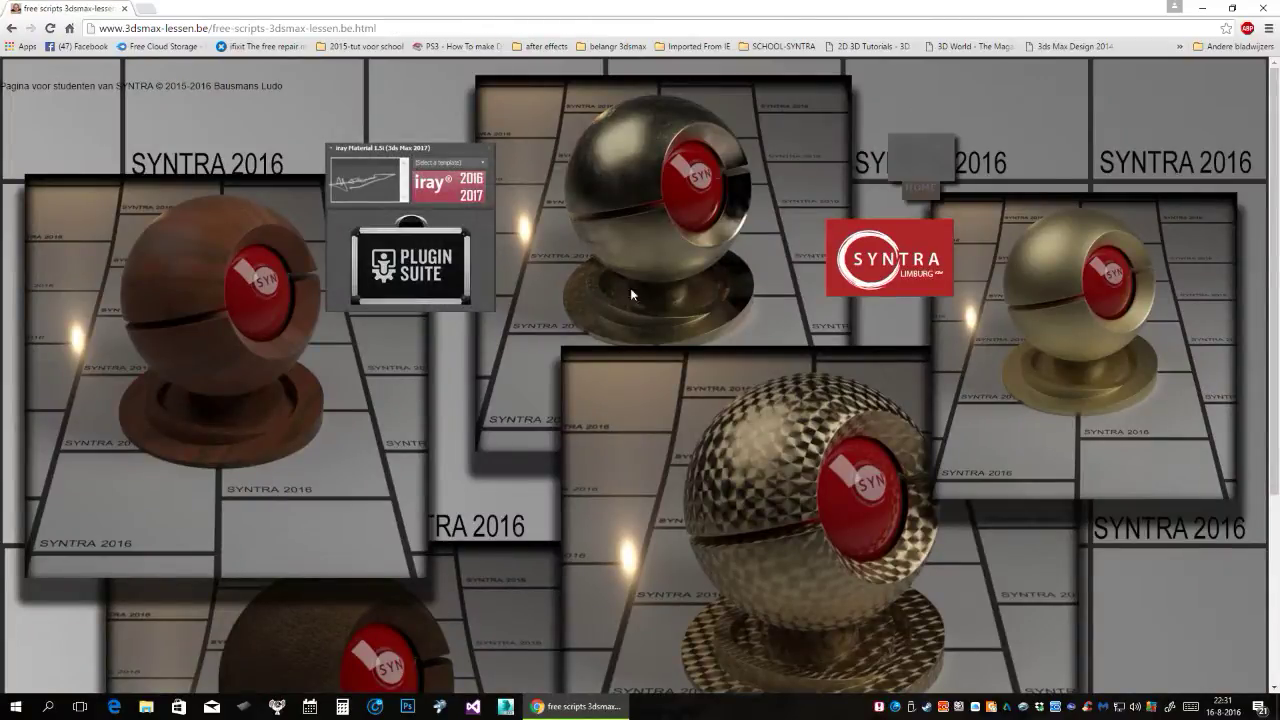
{"action": "left_click", "coordinate": [418, 240]}
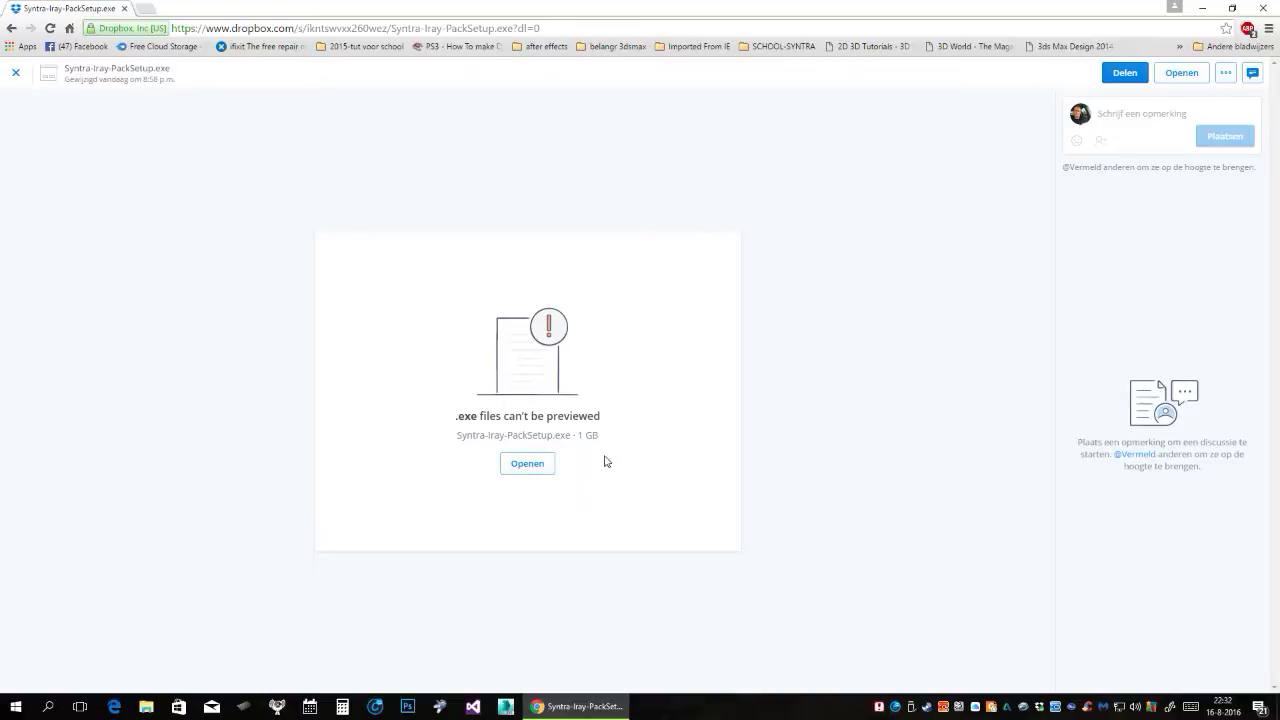
Close Chrome and launch the Syntra Iray PackSetup program from the desktop.
{"action": "left_click", "coordinate": [1135, 124]}
{"action": "left_click", "coordinate": [1262, 9]}
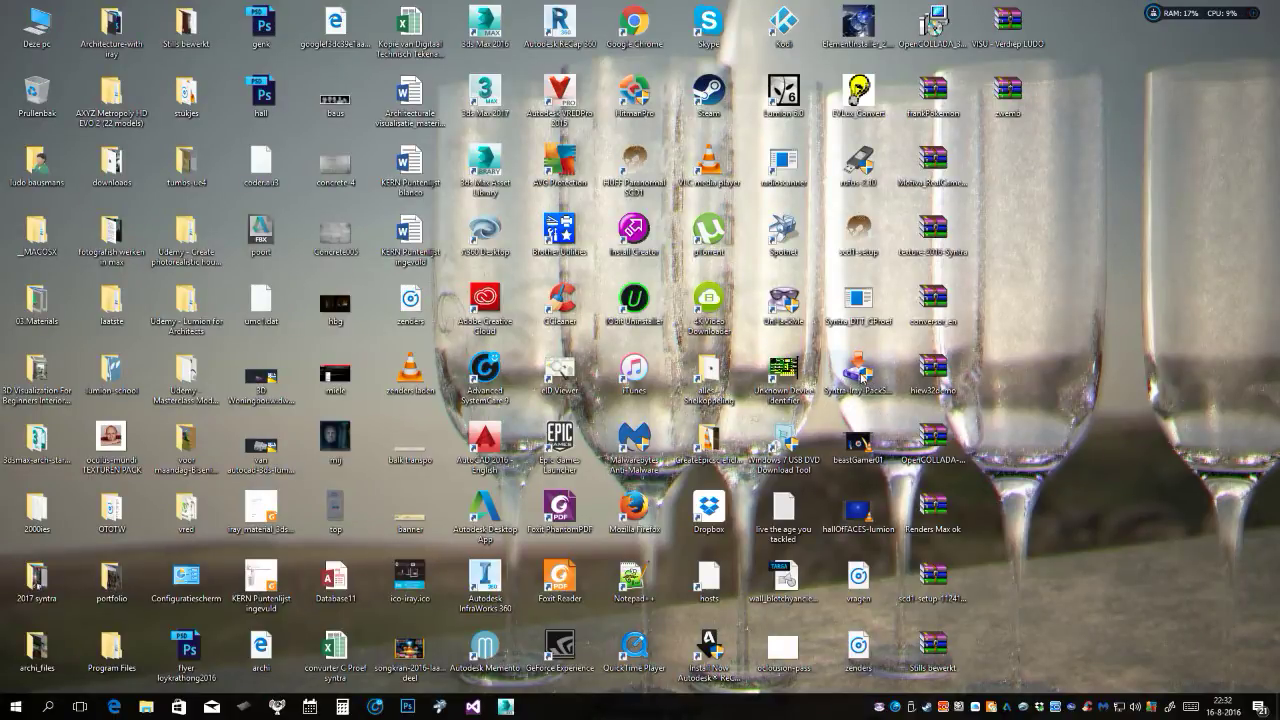
{"action": "left_click", "coordinate": [862, 378]}
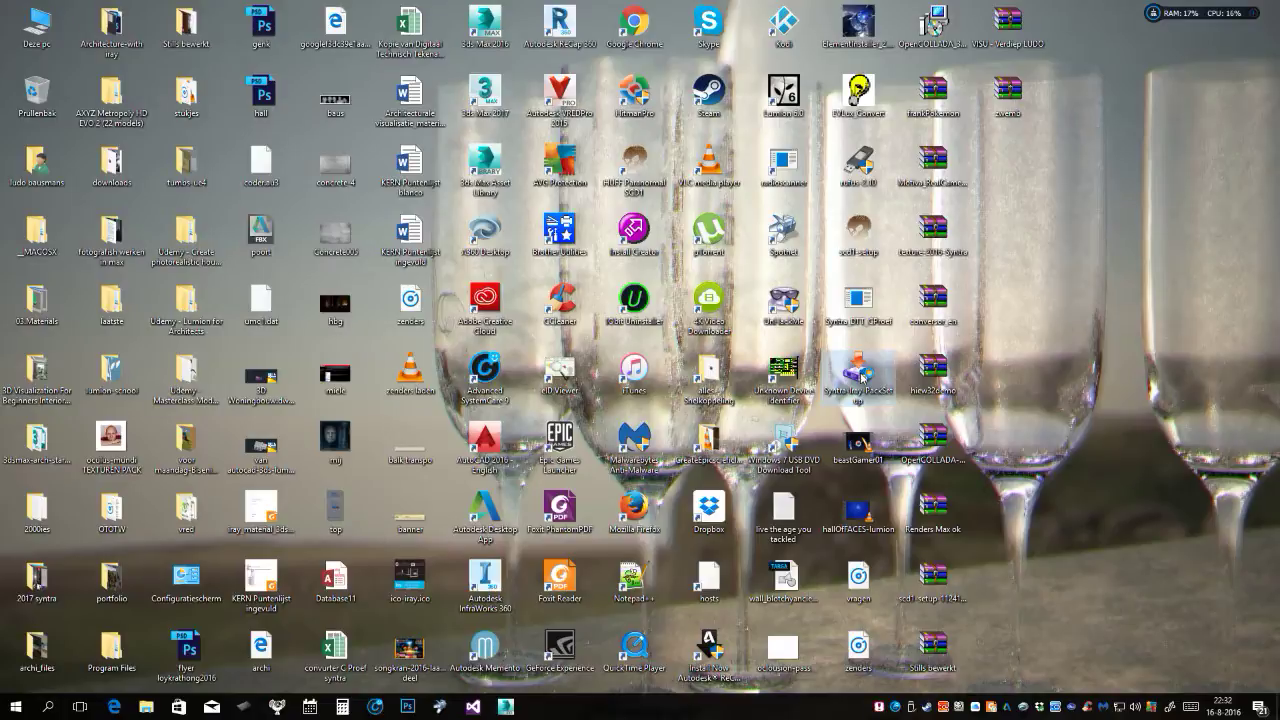
{"action": "double_click", "coordinate": [860, 377]}
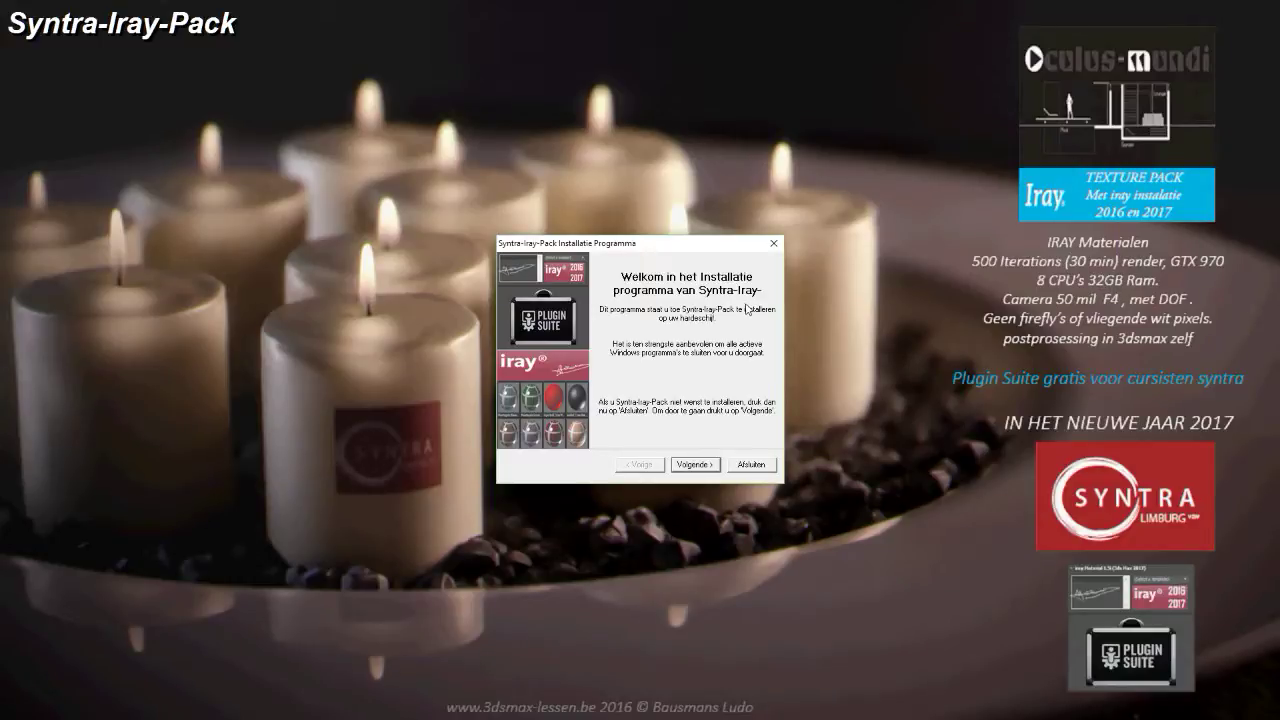
Get past the welcome page, accept the licence, and confirm creating the Desktop Syntra-Iray-Pack folder.
{"action": "left_click", "coordinate": [702, 470]}
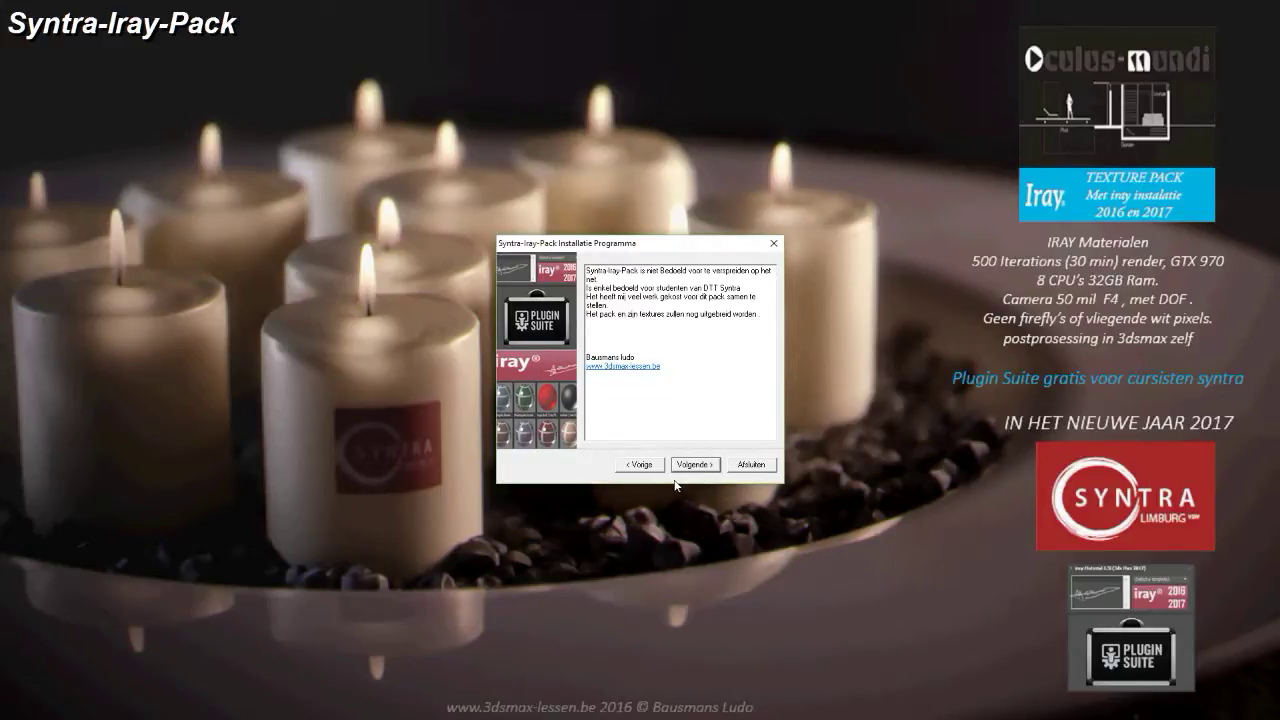
{"action": "left_click", "coordinate": [695, 466]}
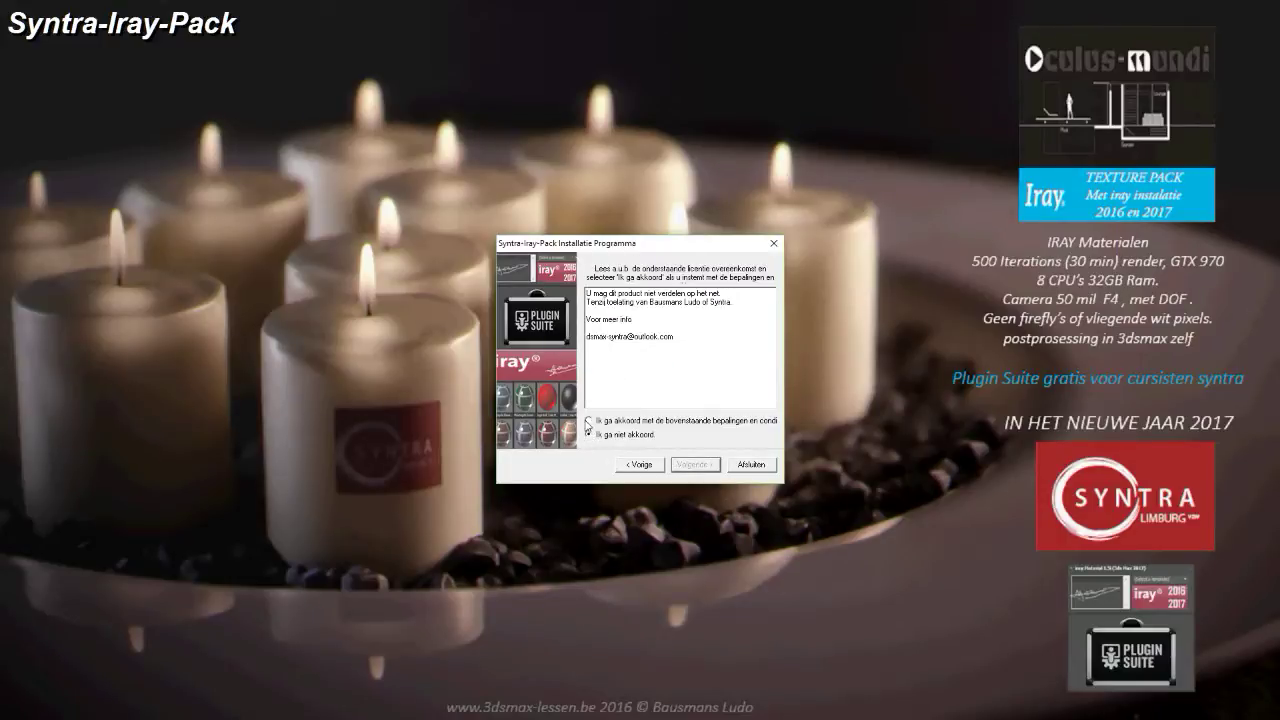
{"action": "left_click", "coordinate": [589, 421]}
{"action": "left_click", "coordinate": [696, 466]}
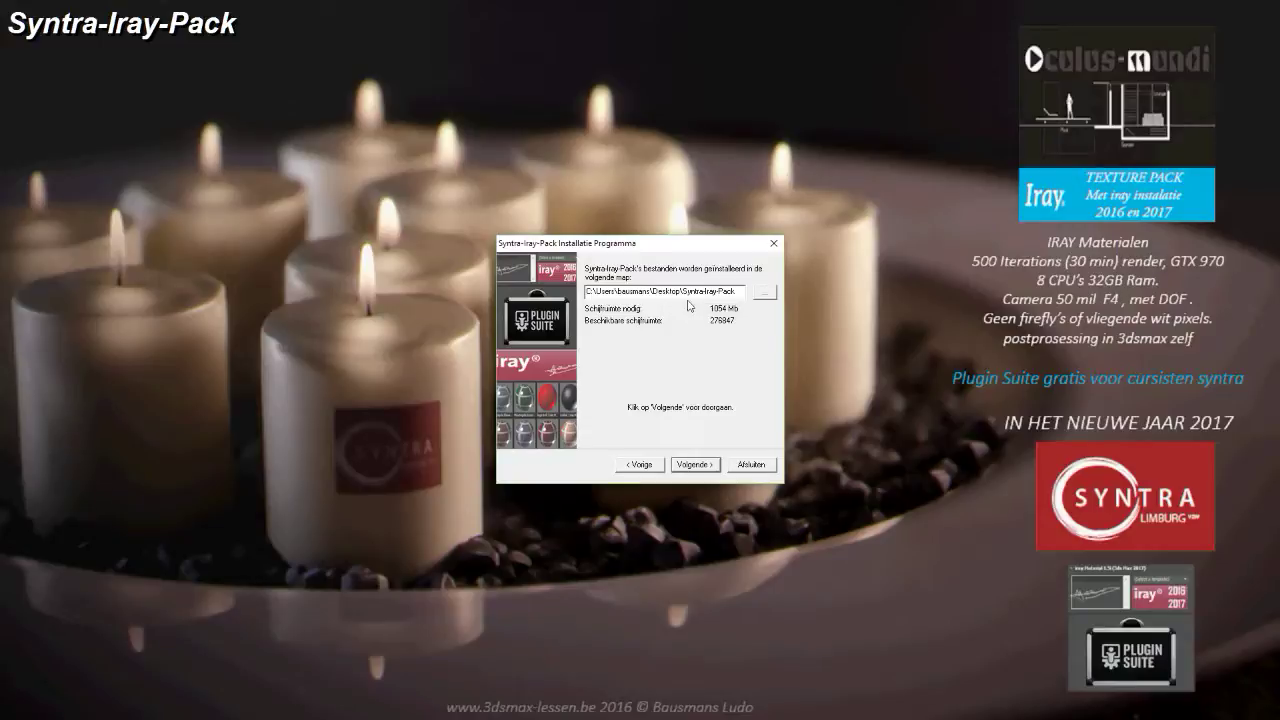
{"action": "left_click", "coordinate": [697, 464]}
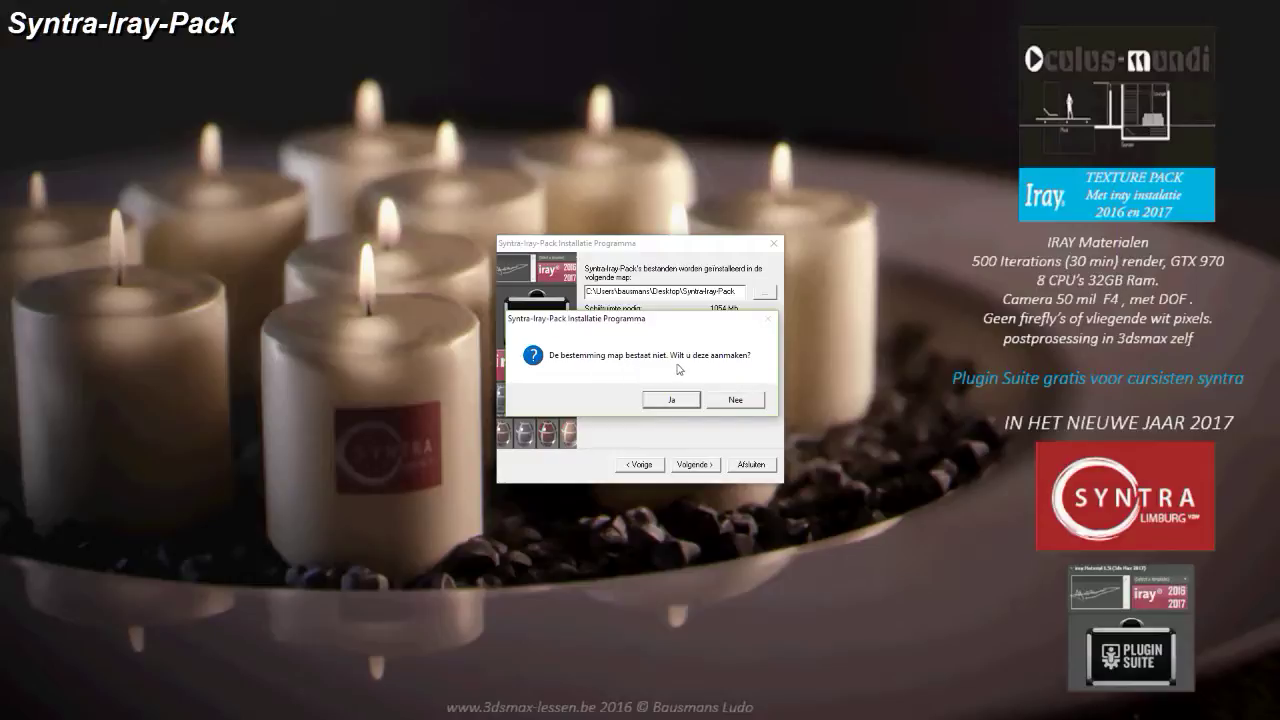
{"action": "left_click", "coordinate": [675, 405]}
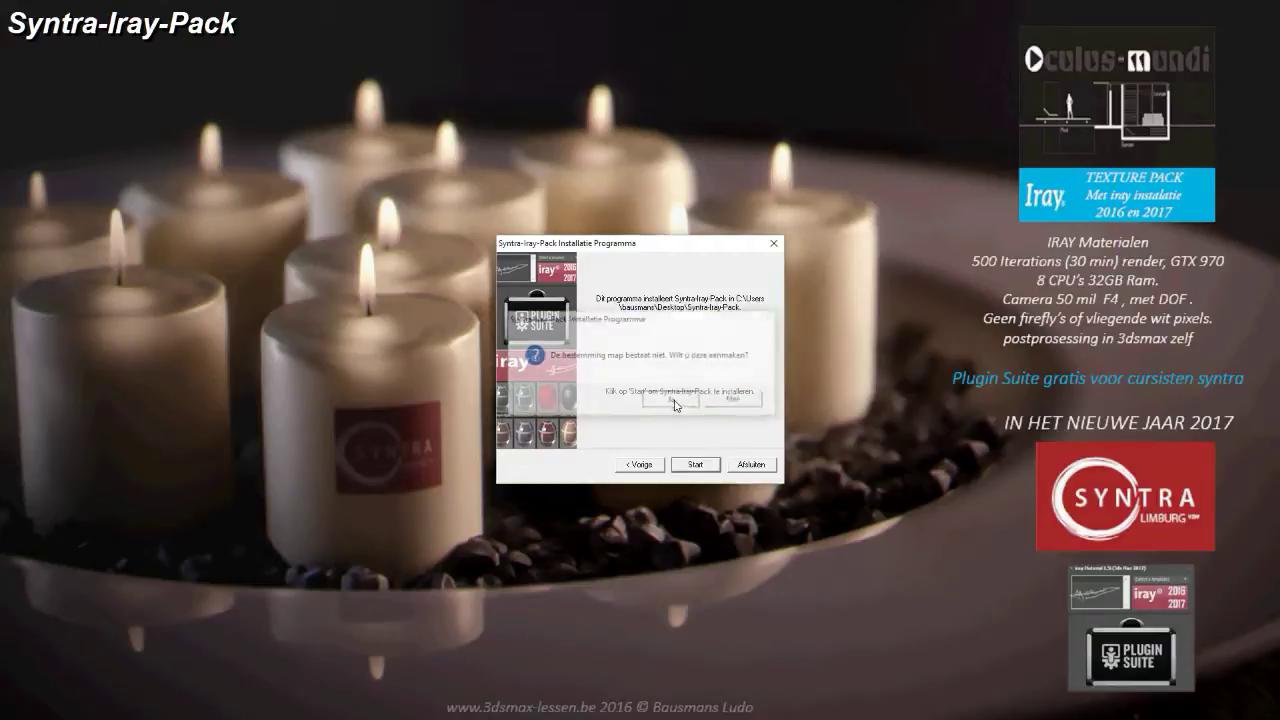
Run the Syntra-Iray-Pack installation, pass the success message and exit the installer.
{"action": "left_click", "coordinate": [697, 468]}
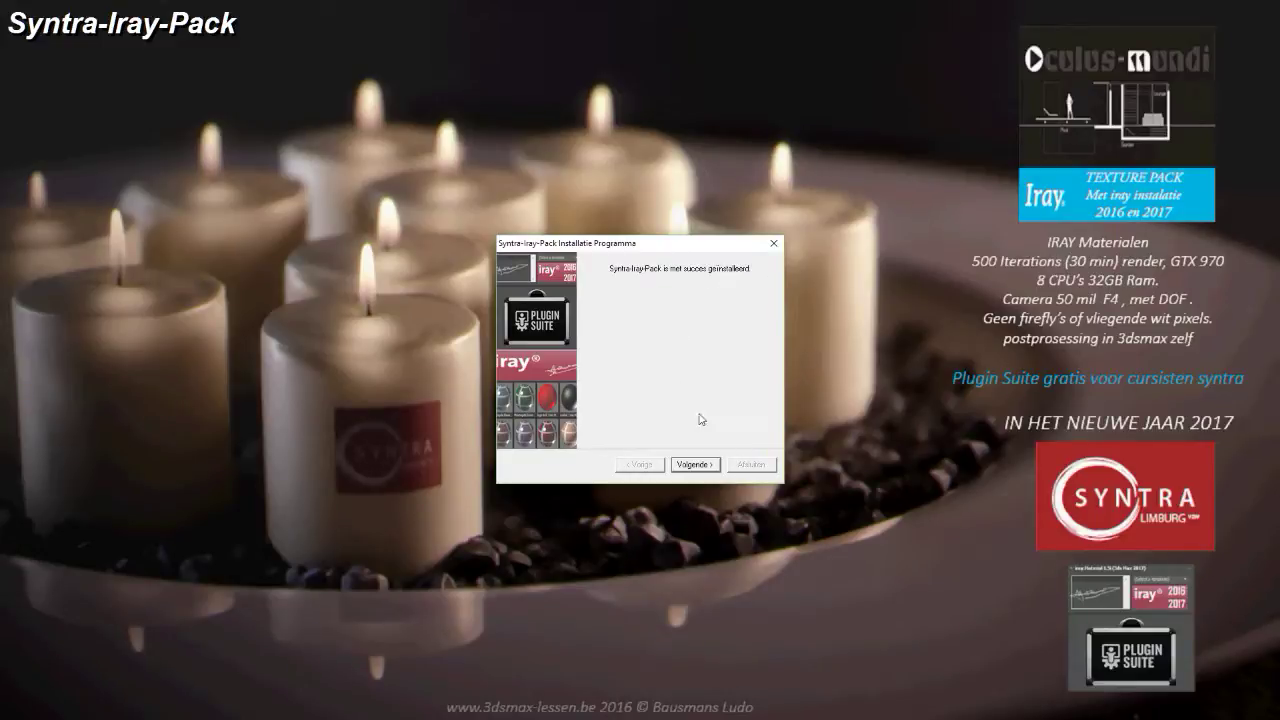
{"action": "left_click", "coordinate": [697, 465]}
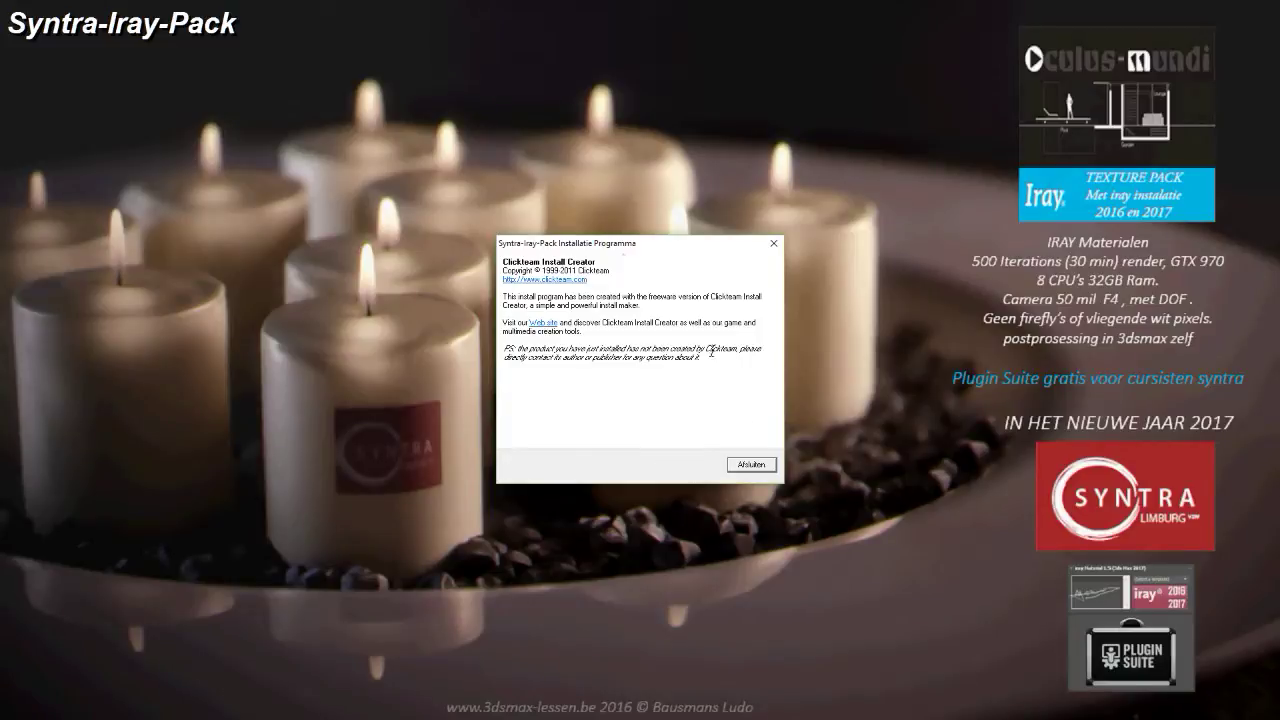
{"action": "left_click", "coordinate": [752, 465]}
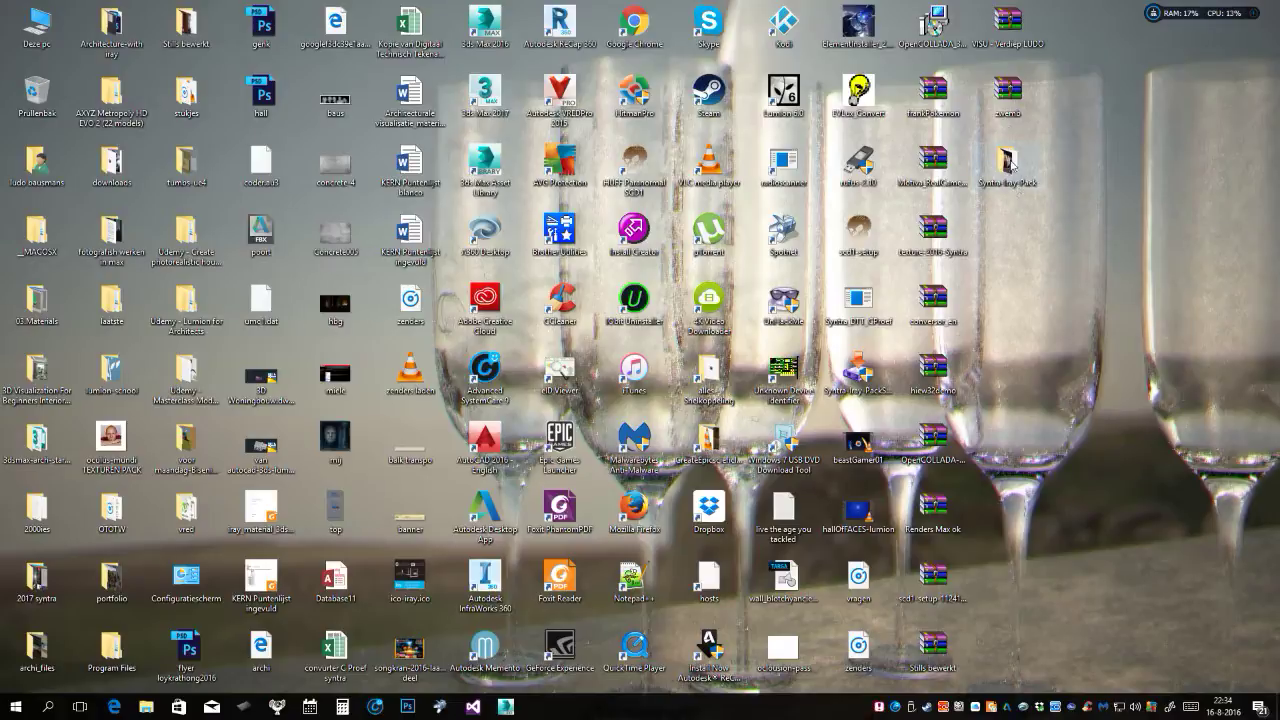
{"action": "left_click", "coordinate": [1008, 162]}
{"action": "double_click", "coordinate": [1008, 162]}
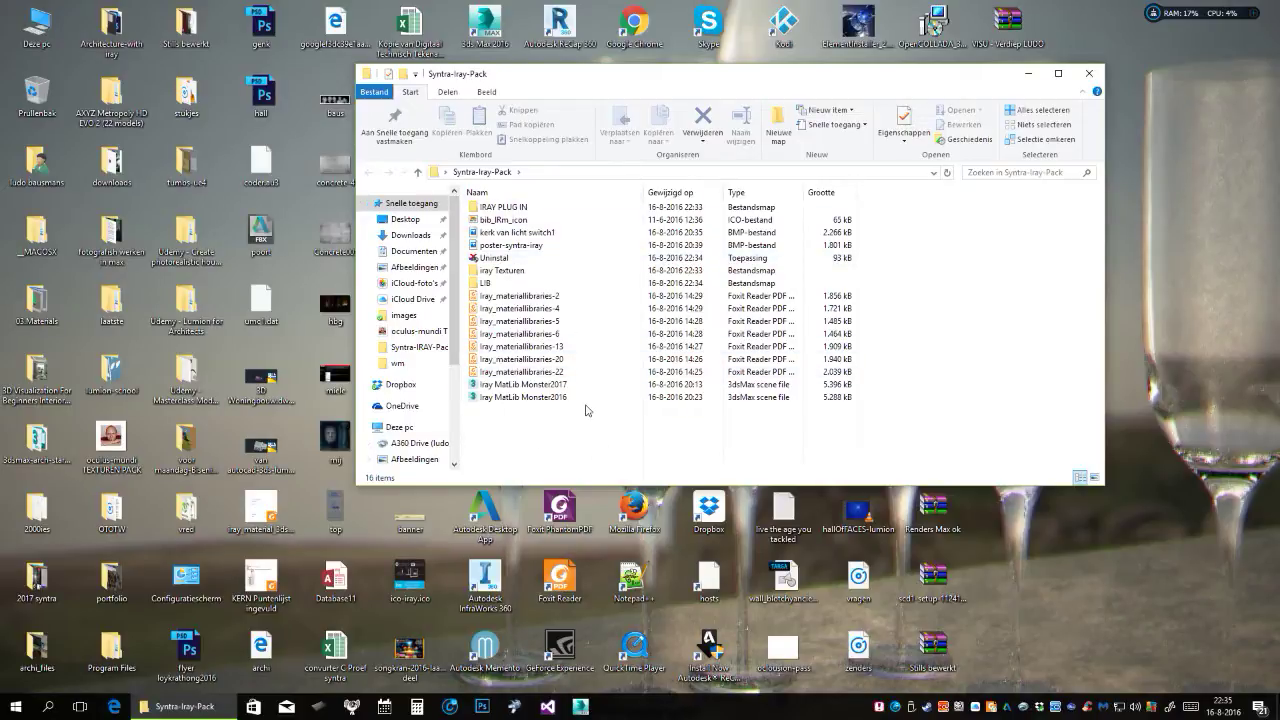
{"action": "left_click", "coordinate": [1097, 76]}
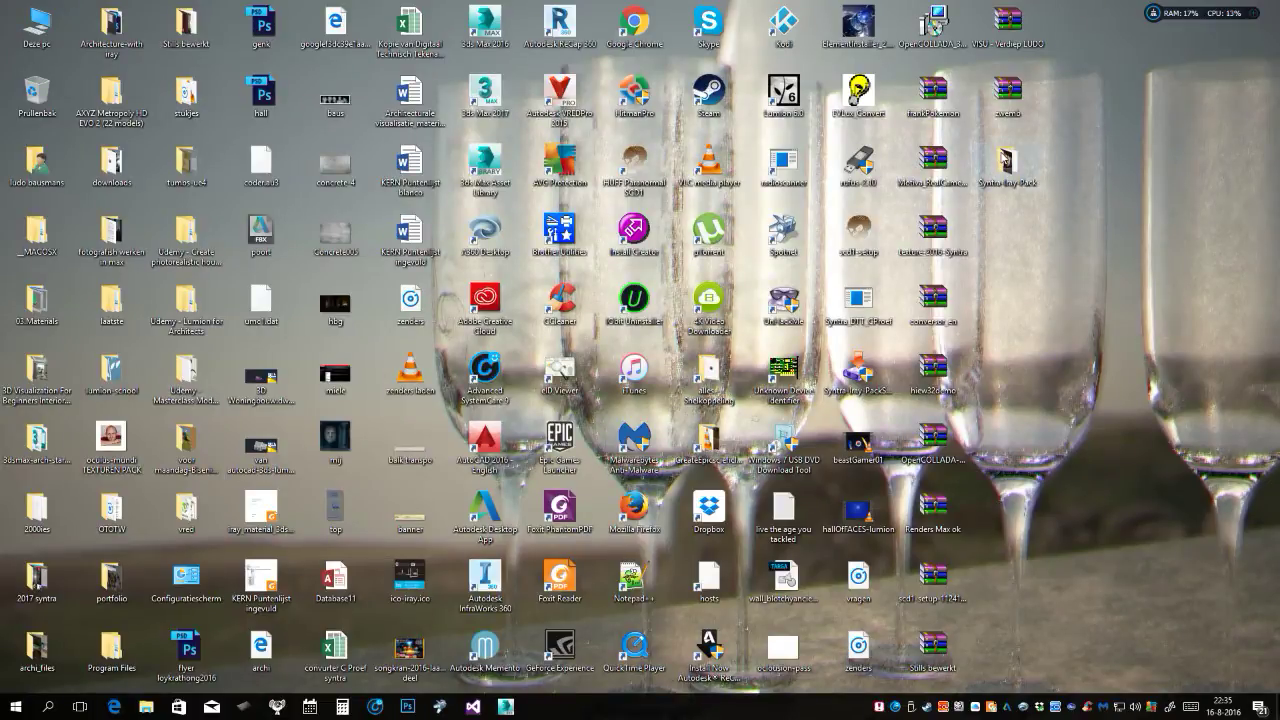
Set bib_IRm_icon as the Syntra-Iray-Pack folder's custom icon in its Properties and apply it.
{"action": "right_click", "coordinate": [1005, 158]}
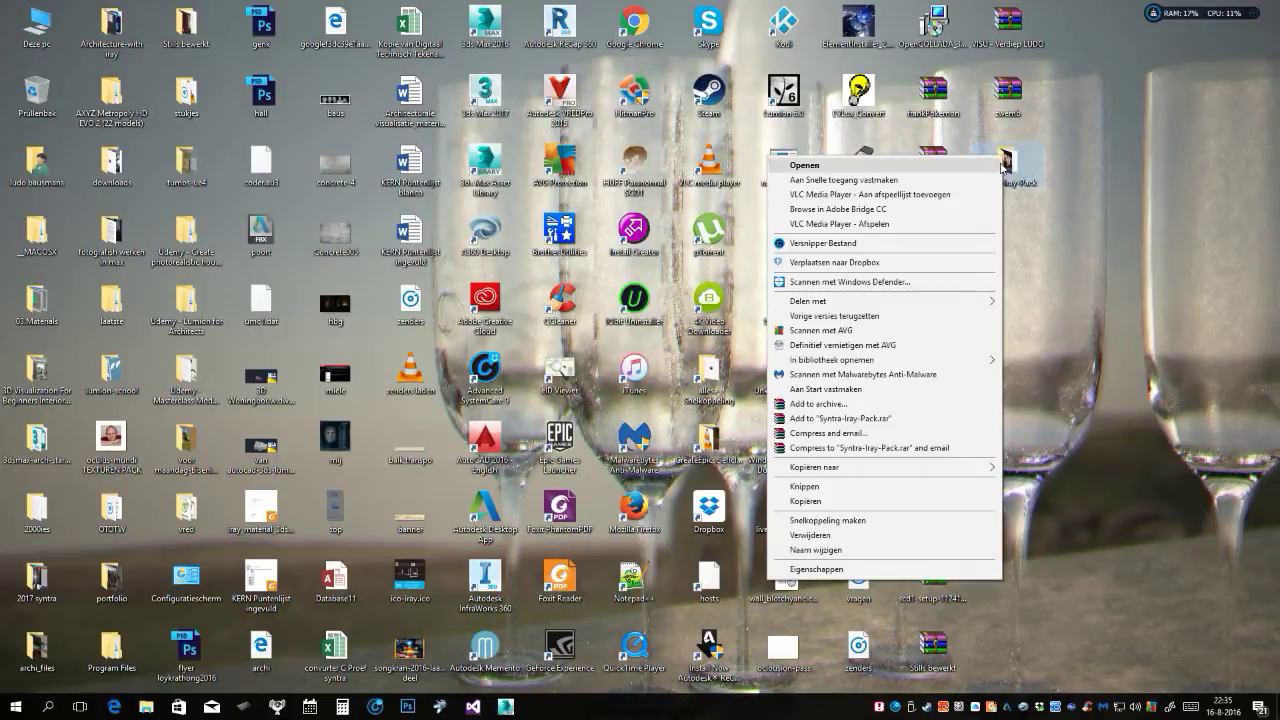
{"action": "left_click", "coordinate": [882, 569]}
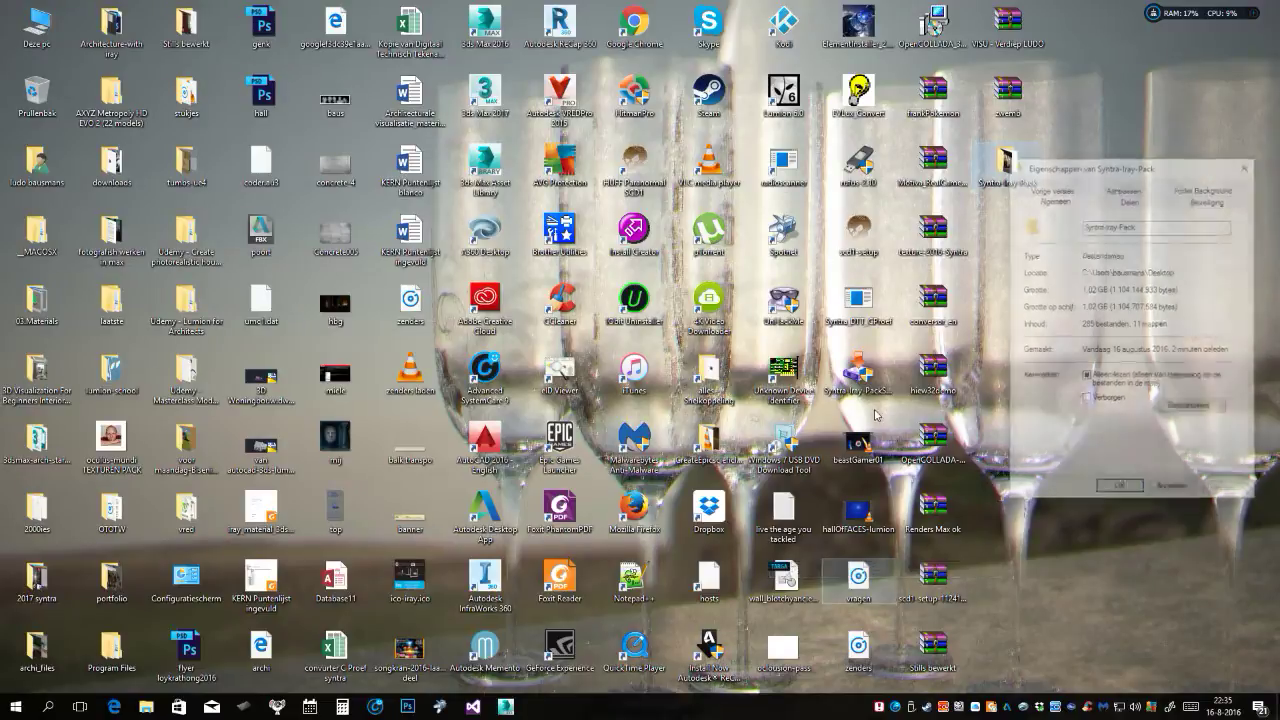
{"action": "left_click_drag", "start_coordinate": [1220, 167], "coordinate": [926, 153]}
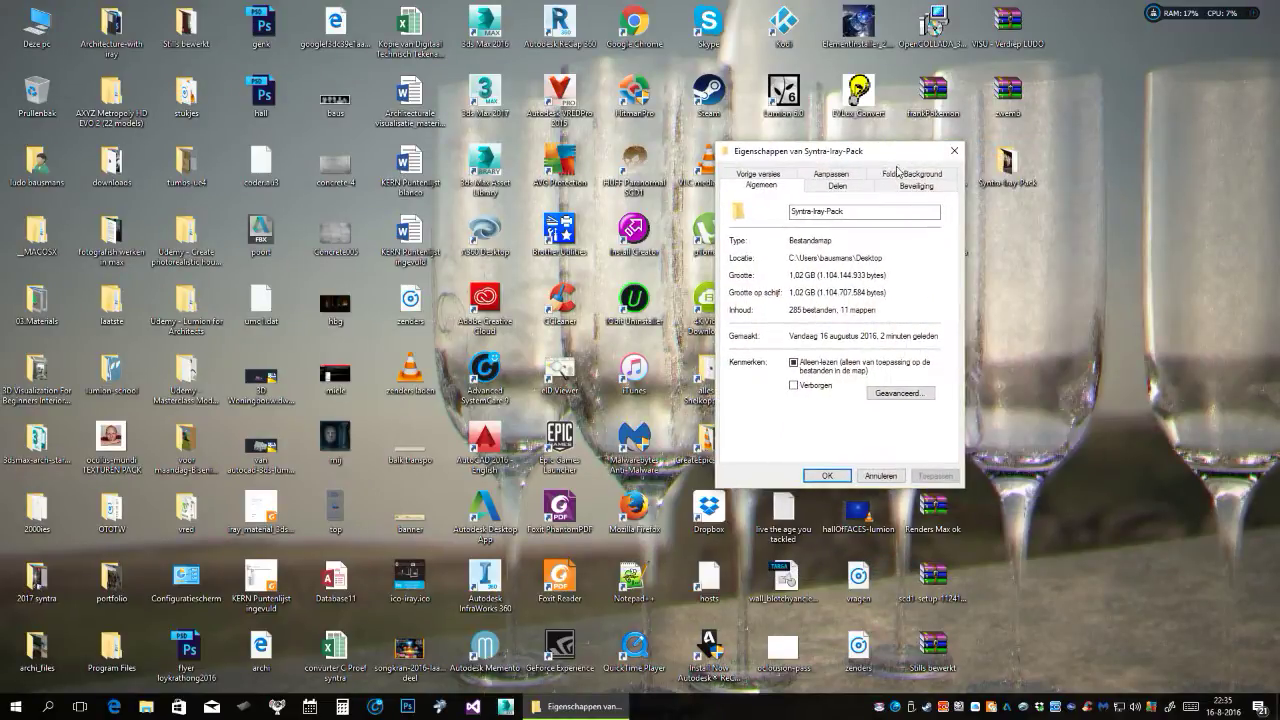
{"action": "left_click", "coordinate": [845, 185]}
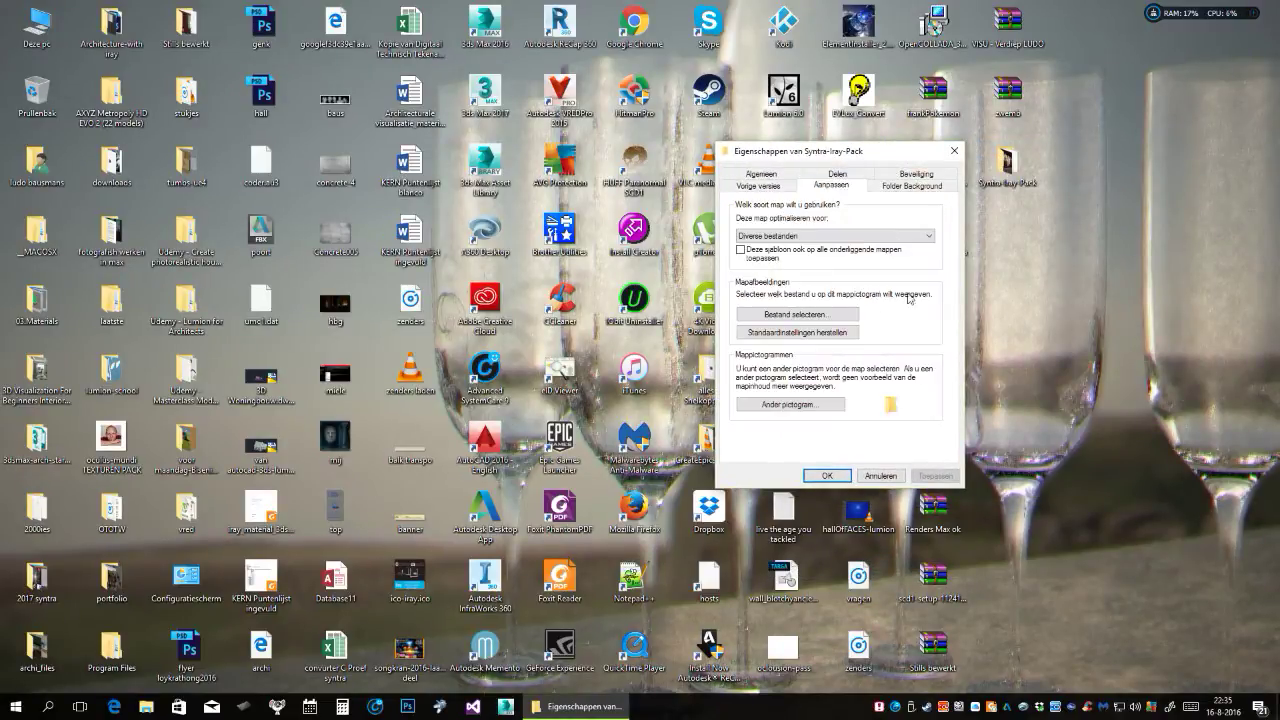
{"action": "left_click", "coordinate": [800, 406]}
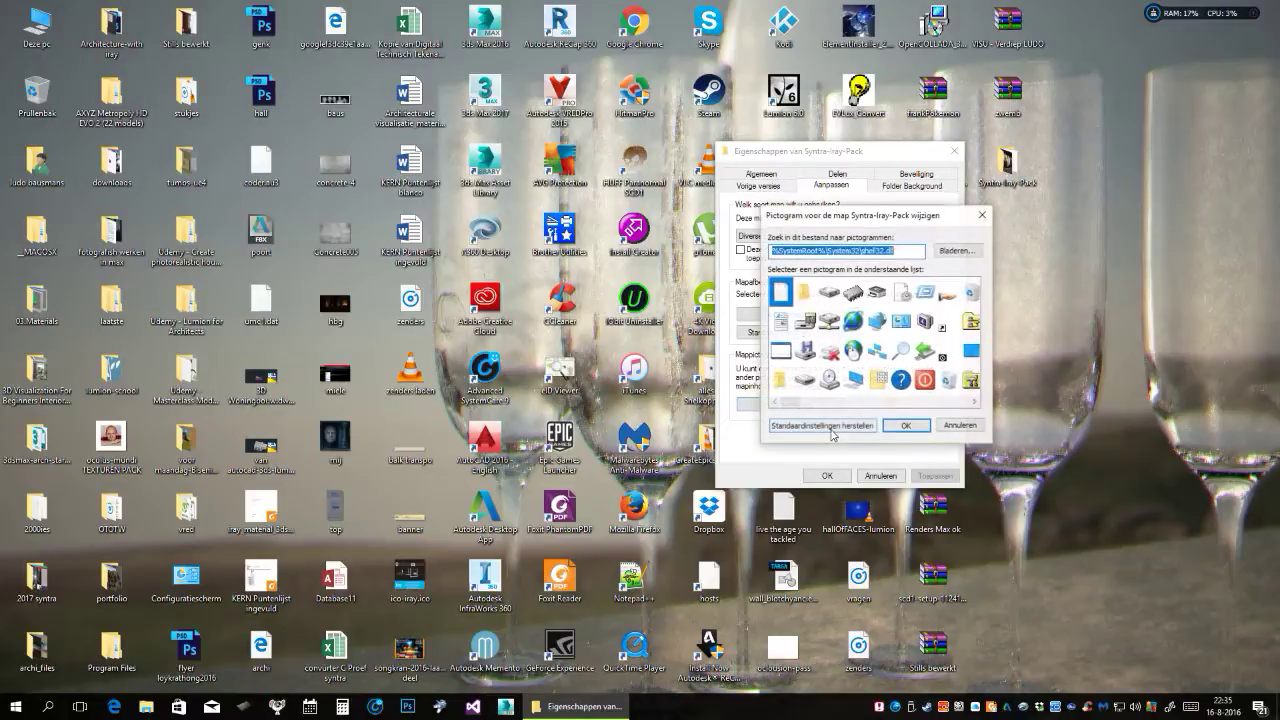
{"action": "left_click", "coordinate": [956, 250]}
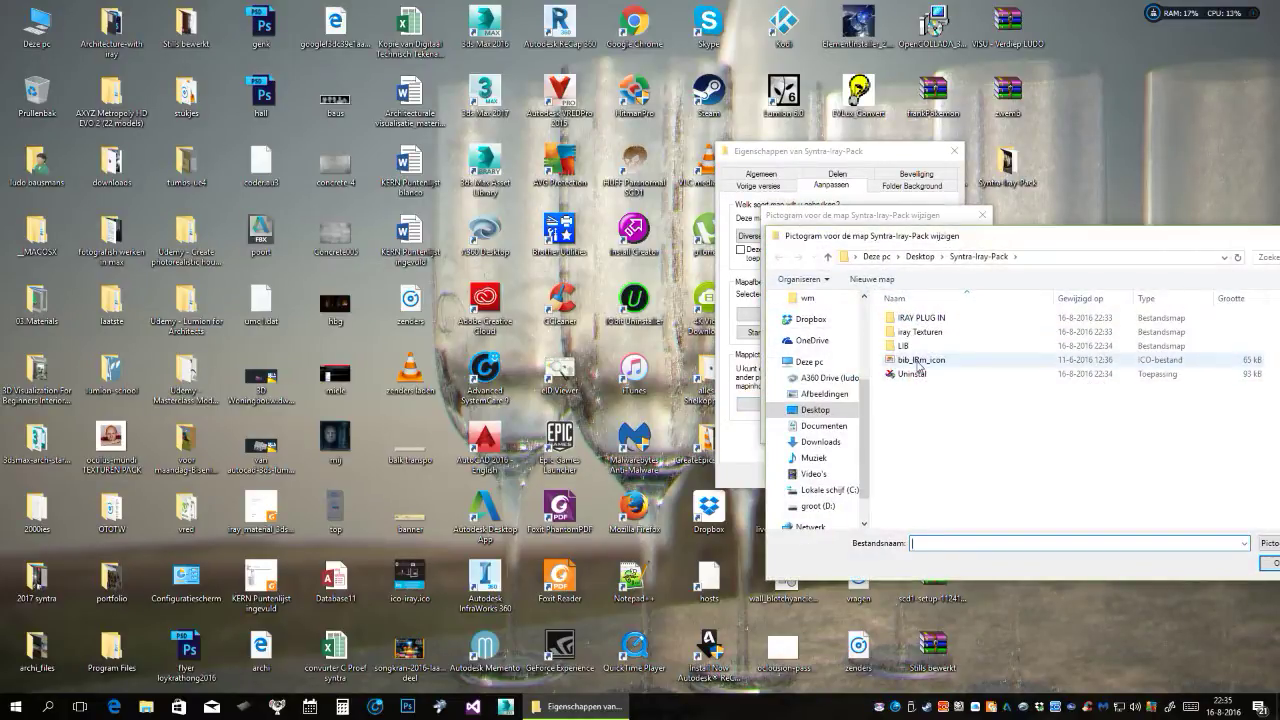
{"action": "mouse_move", "coordinate": [1169, 245]}
{"action": "left_mouse_down"}
{"action": "mouse_move", "coordinate": [1048, 245]}
{"action": "mouse_move", "coordinate": [877, 192]}
{"action": "left_mouse_up"}
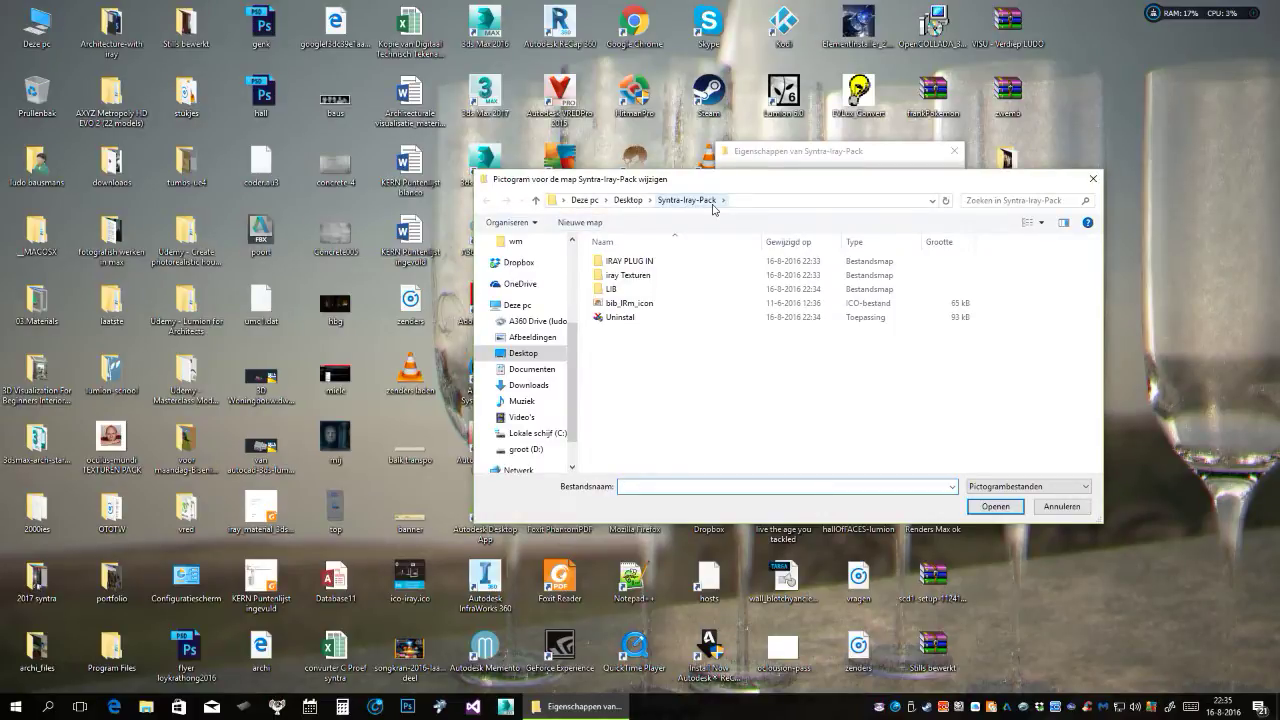
{"action": "left_click", "coordinate": [630, 304]}
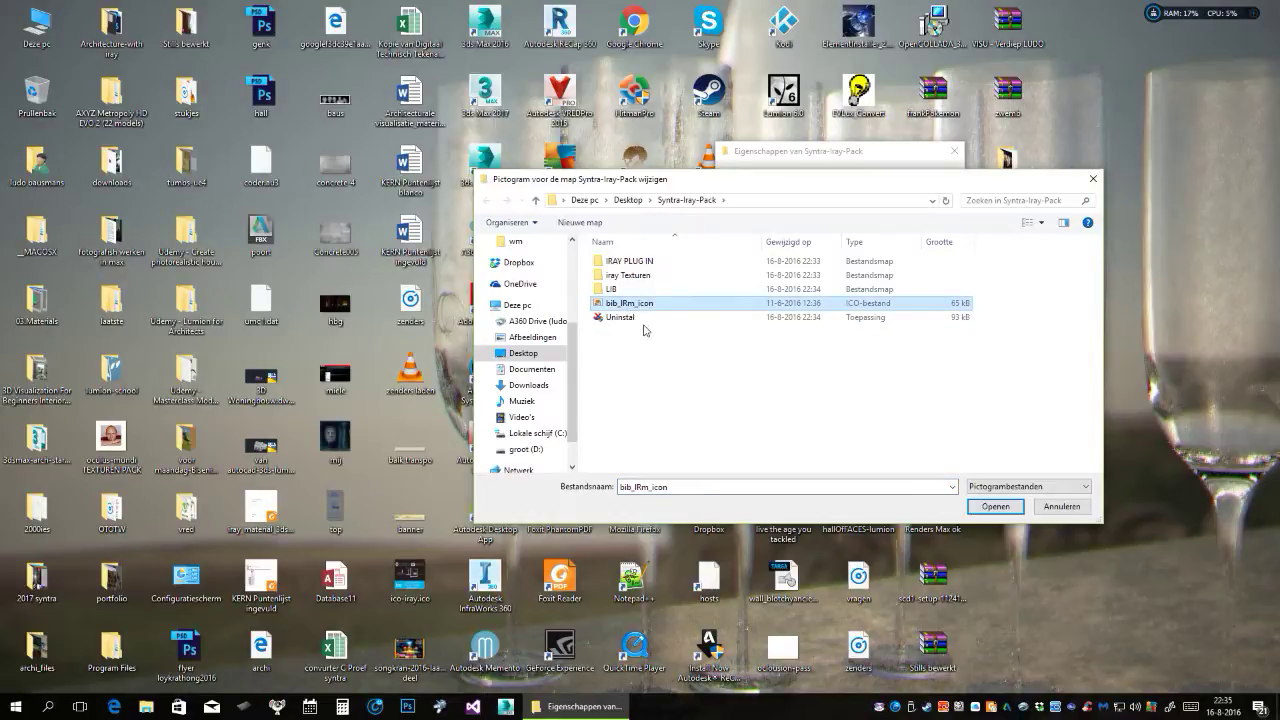
{"action": "left_click", "coordinate": [1008, 510]}
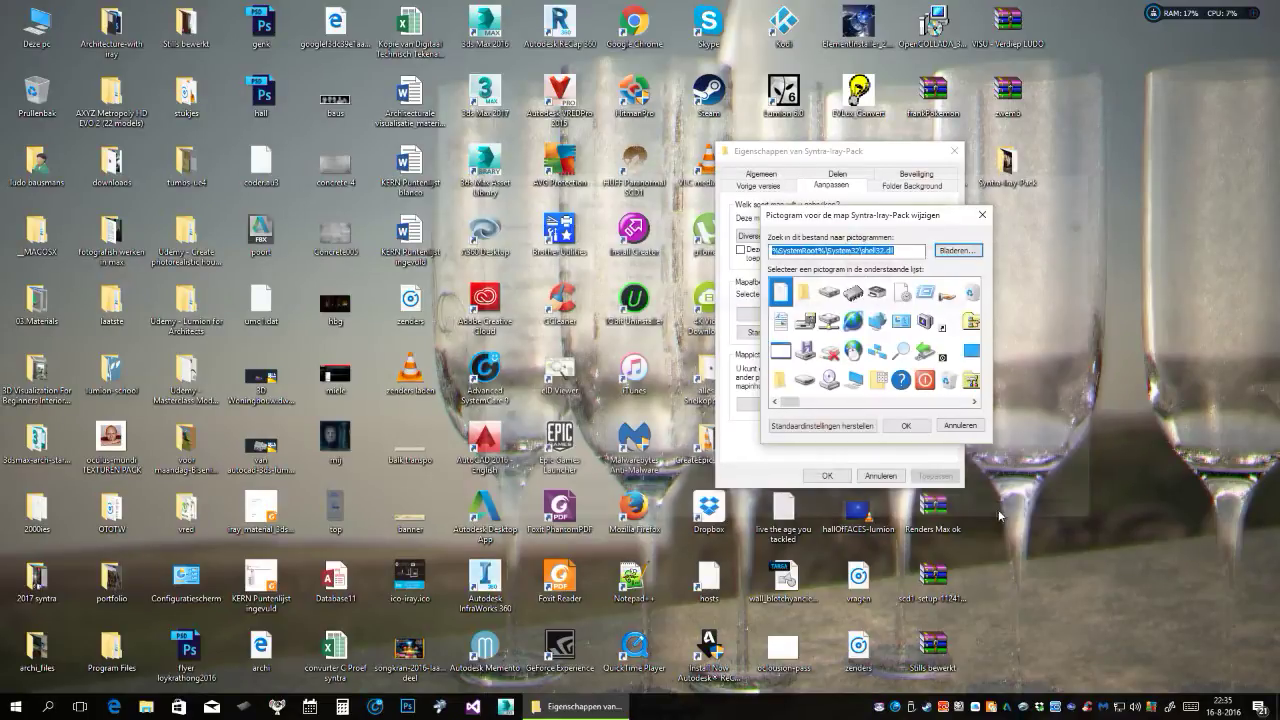
{"action": "left_click", "coordinate": [903, 426]}
{"action": "left_click", "coordinate": [827, 476]}
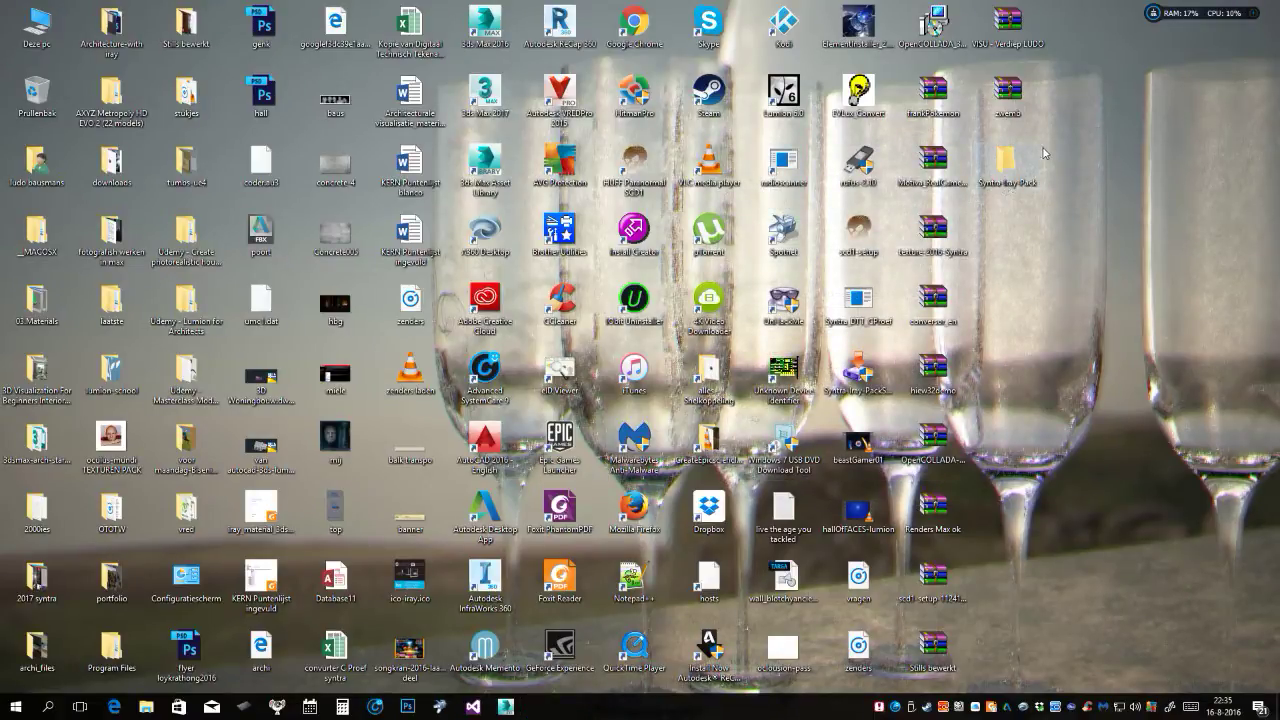
Re-sort the desktop icons and open Syntra-Iray-Pack > IRAY PLUG IN.
{"action": "right_click", "coordinate": [1072, 147]}
{"action": "left_click", "coordinate": [1008, 200]}
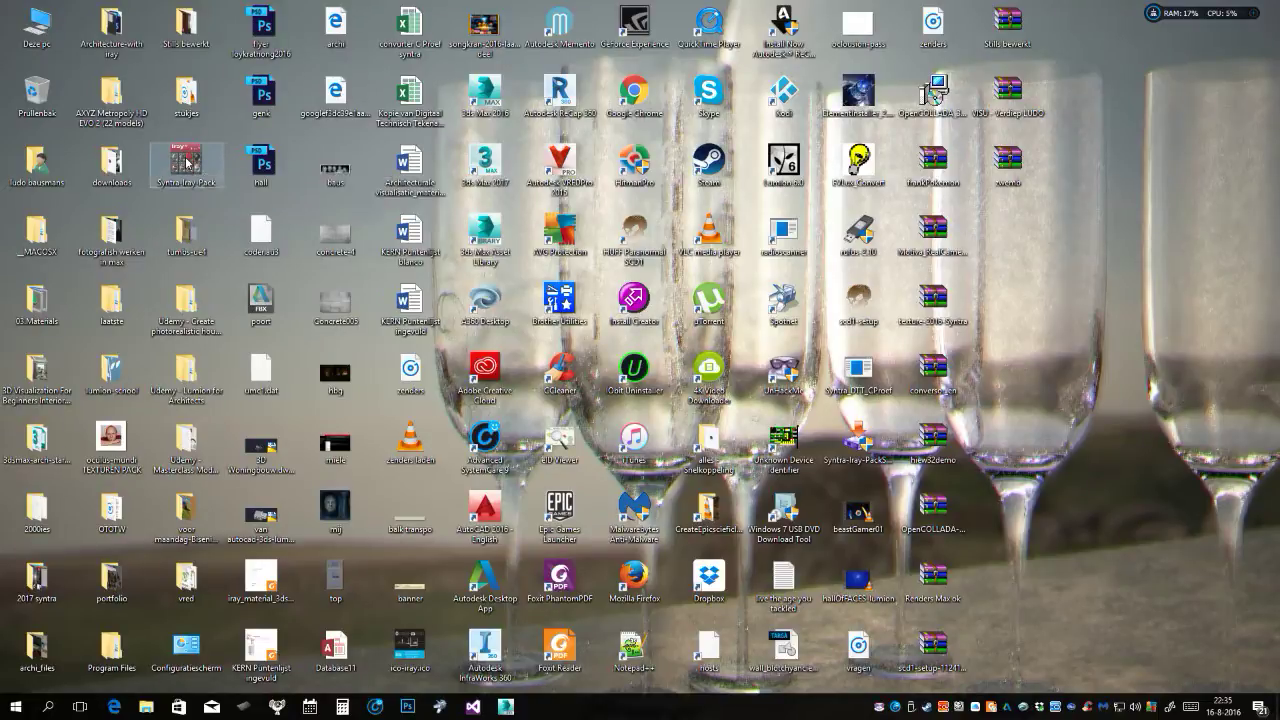
{"action": "double_click", "coordinate": [186, 161]}
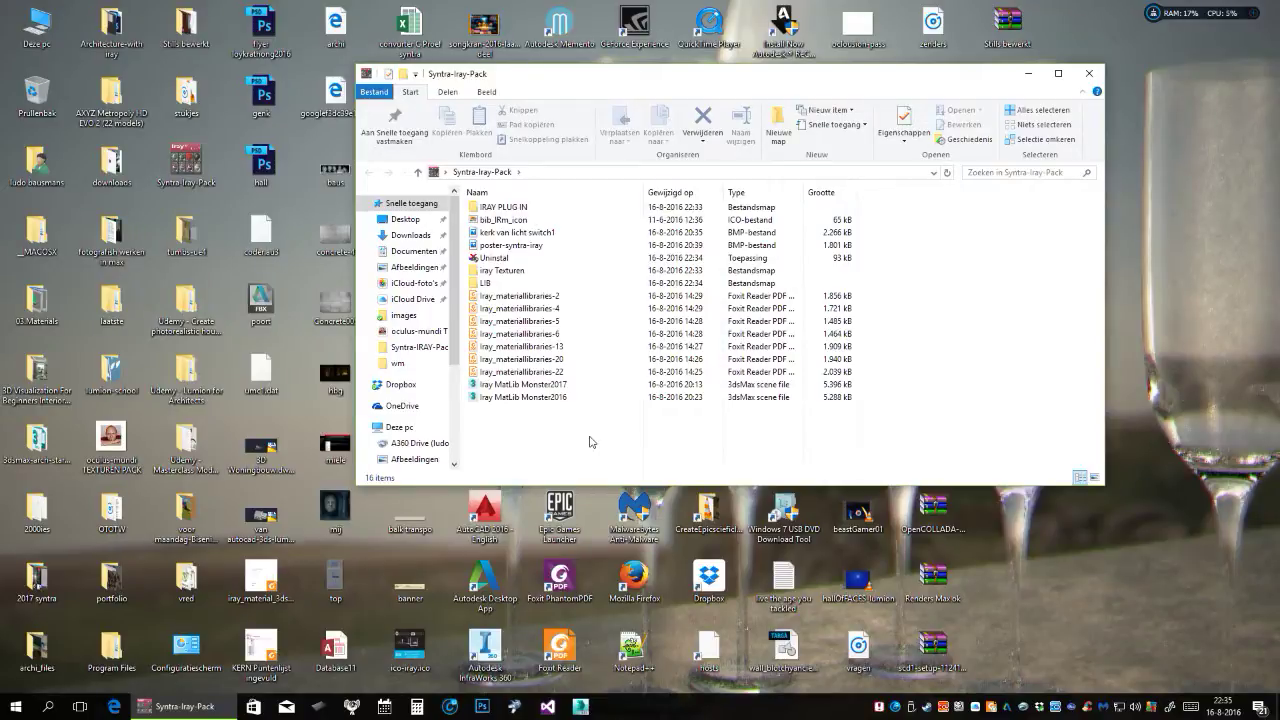
{"action": "left_click", "coordinate": [475, 210]}
{"action": "double_click", "coordinate": [475, 209]}
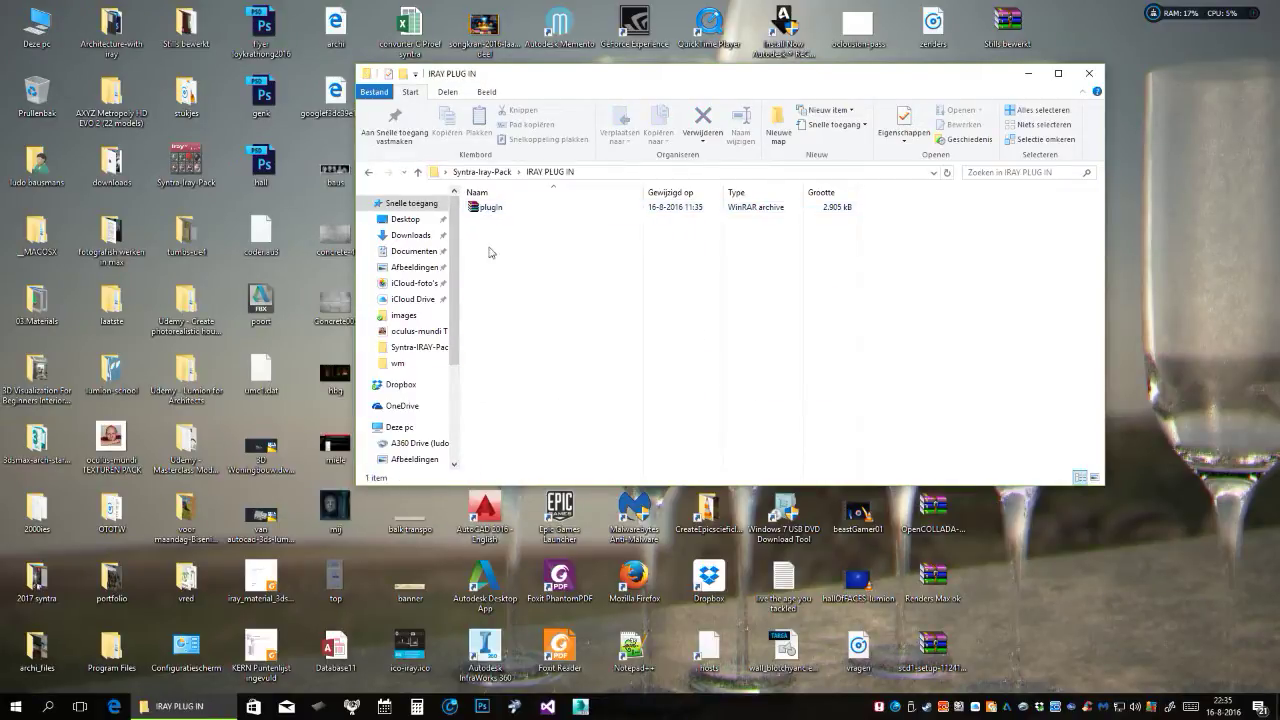
{"action": "mouse_move", "coordinate": [488, 207]}
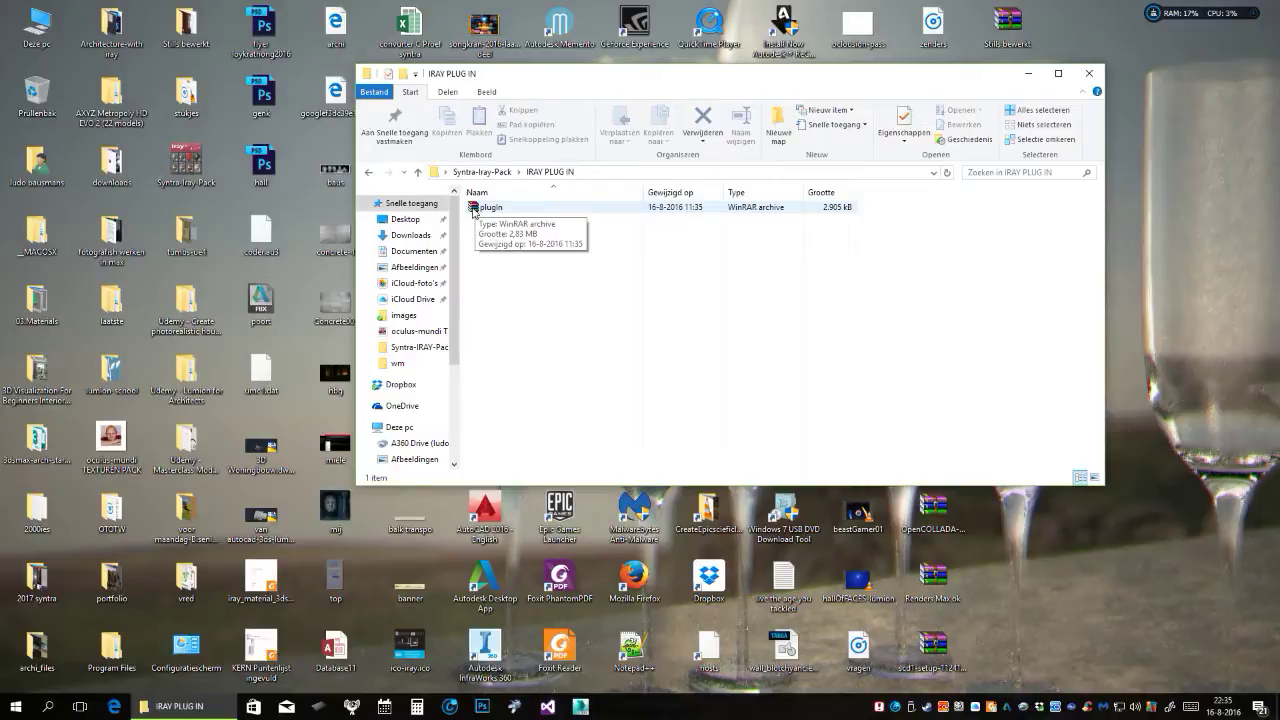
{"action": "right_click", "coordinate": [474, 210]}
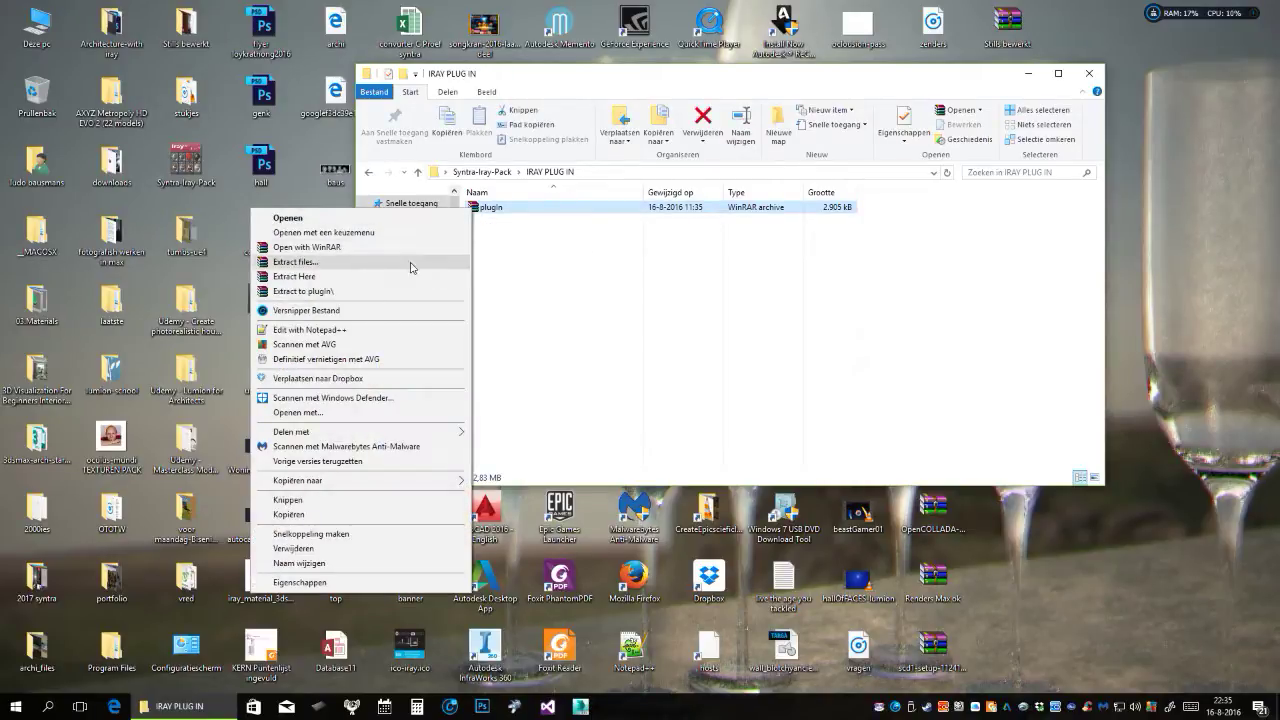
Extract the plugin archive, then the iray_material_plugin_1.5h_Max2016 archive inside it.
{"action": "left_click", "coordinate": [413, 276]}
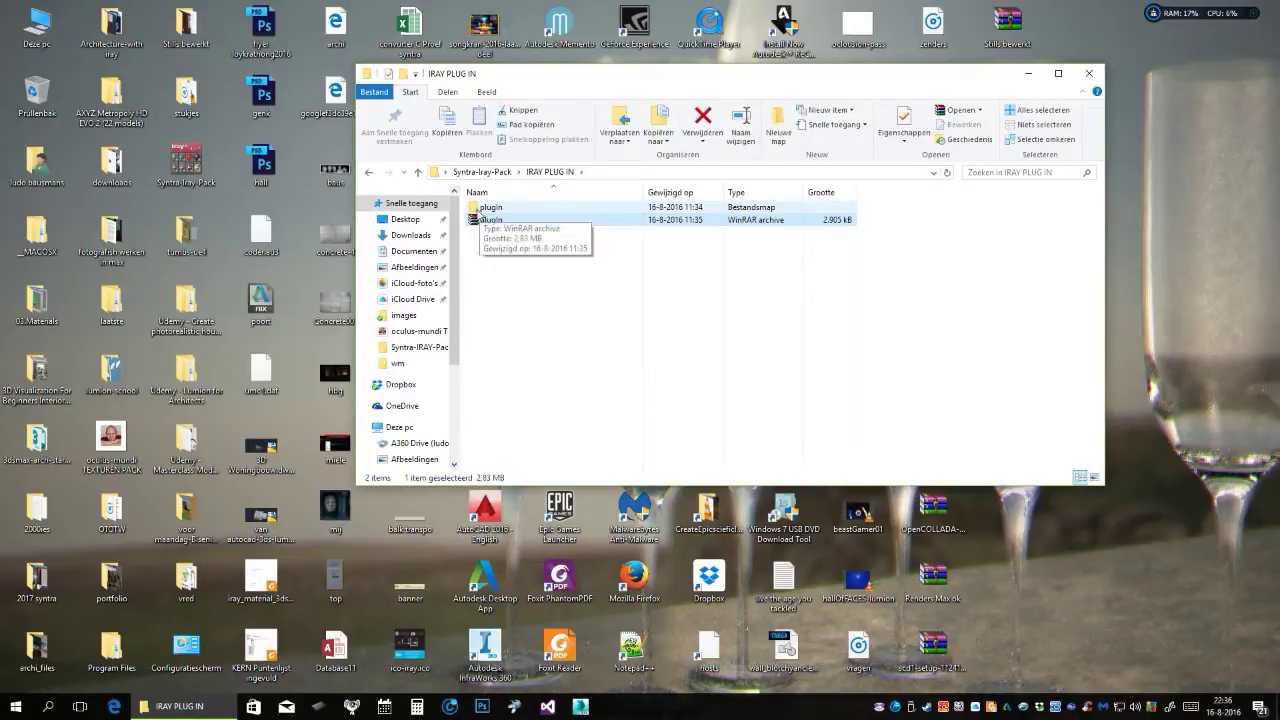
{"action": "double_click", "coordinate": [478, 208]}
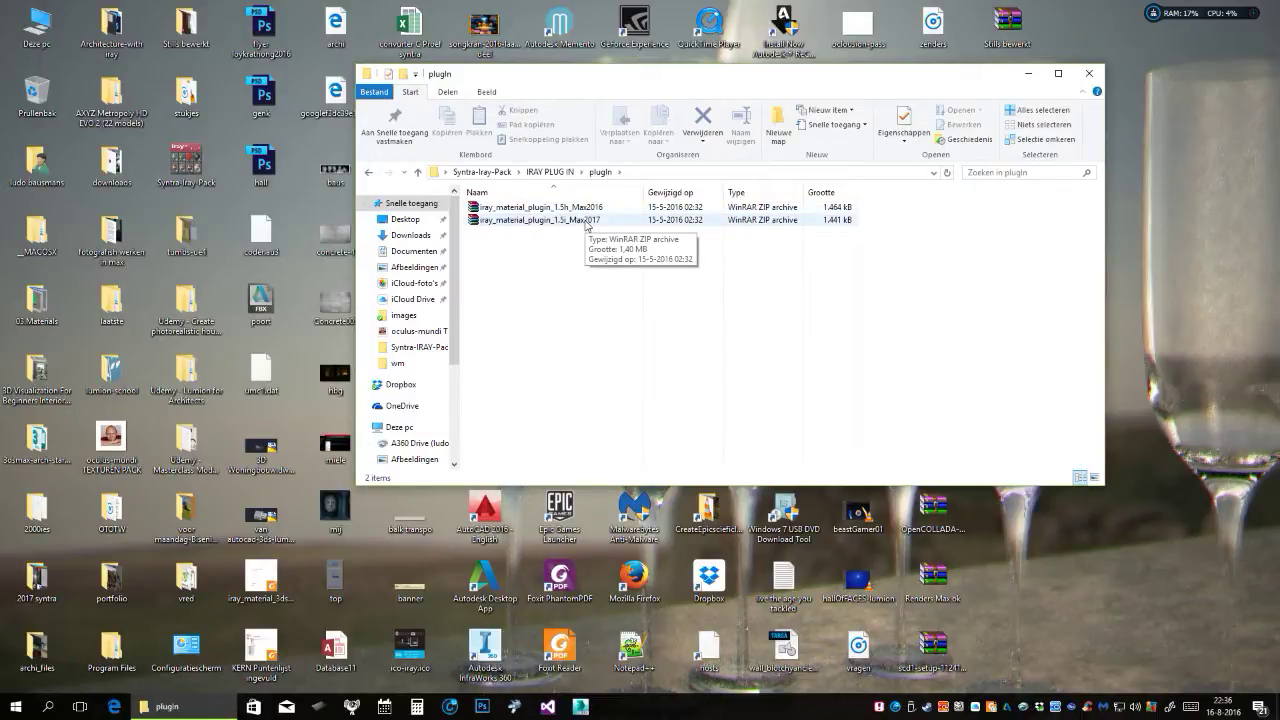
{"action": "right_click", "coordinate": [470, 207]}
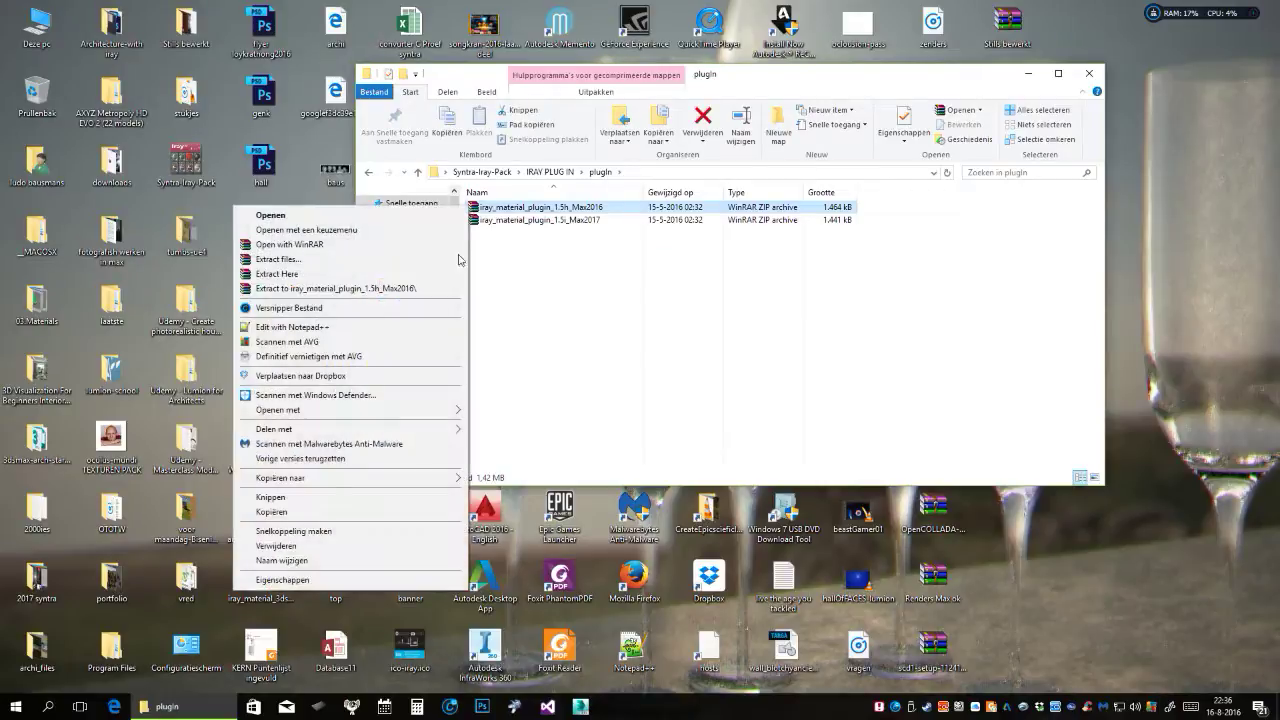
{"action": "left_click", "coordinate": [430, 274]}
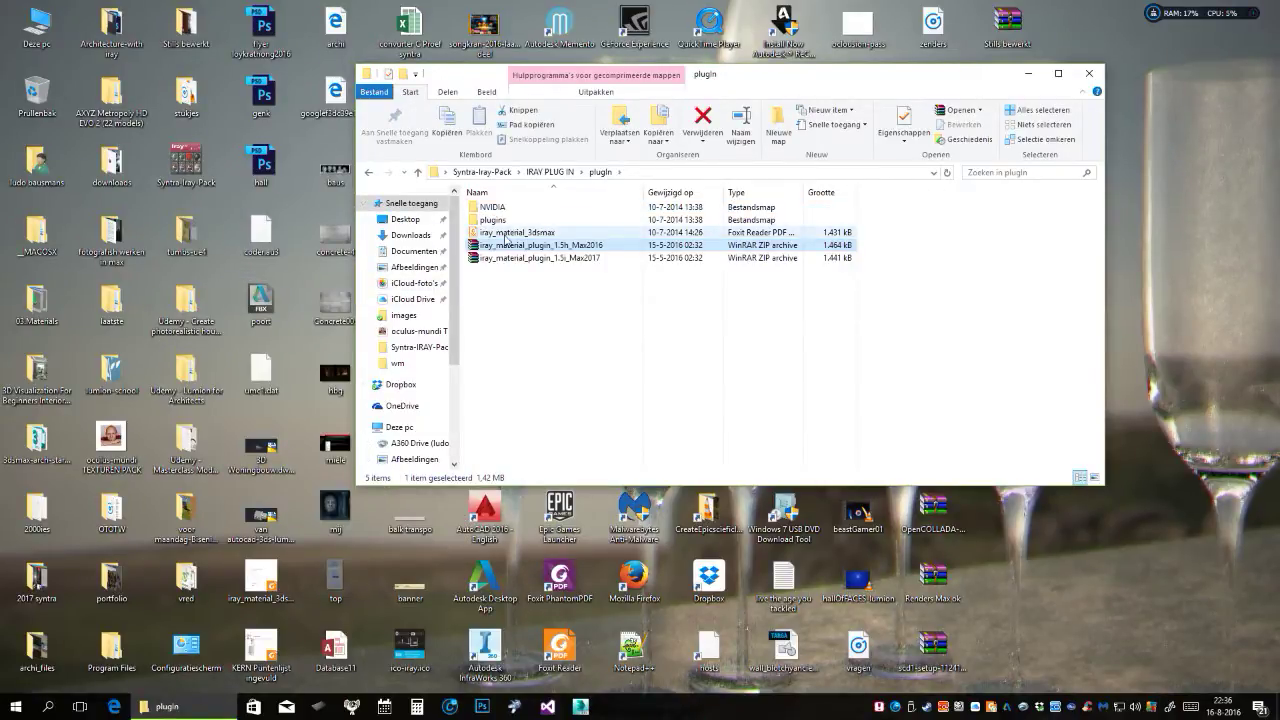
Select the extracted NVIDIA and plugins folders.
{"action": "left_click", "coordinate": [551, 324]}
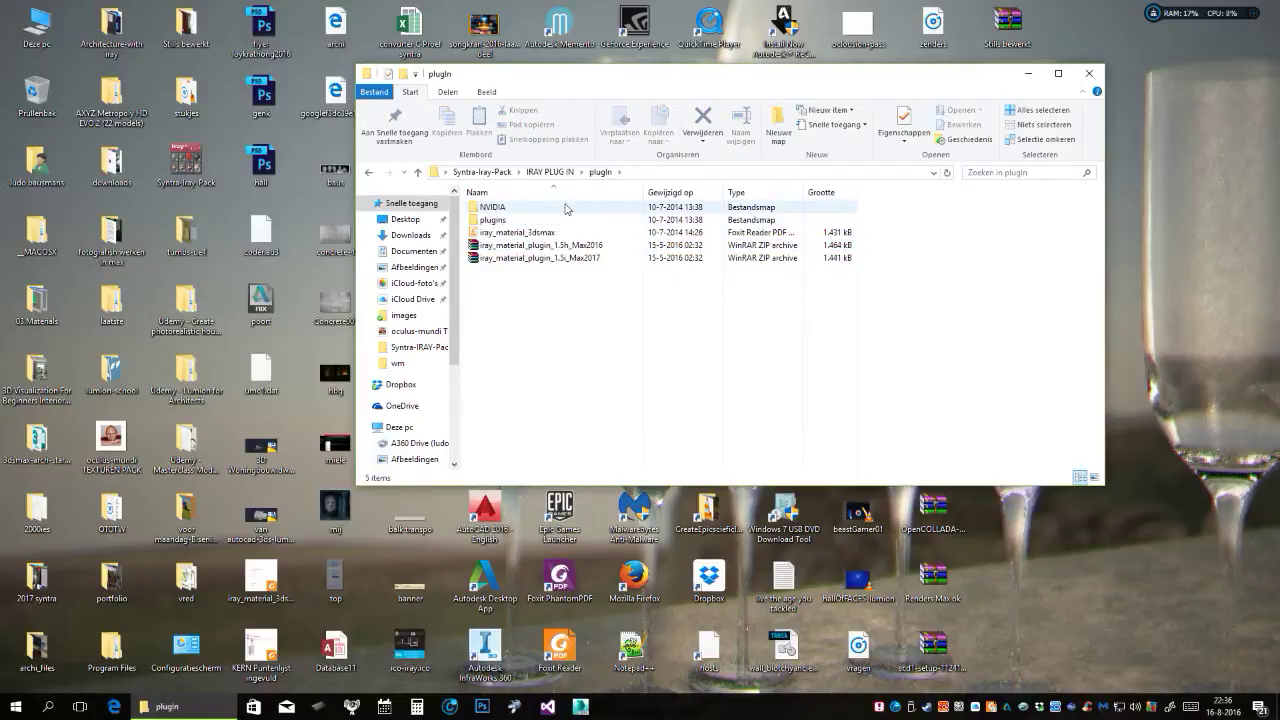
{"action": "left_click", "coordinate": [504, 222]}
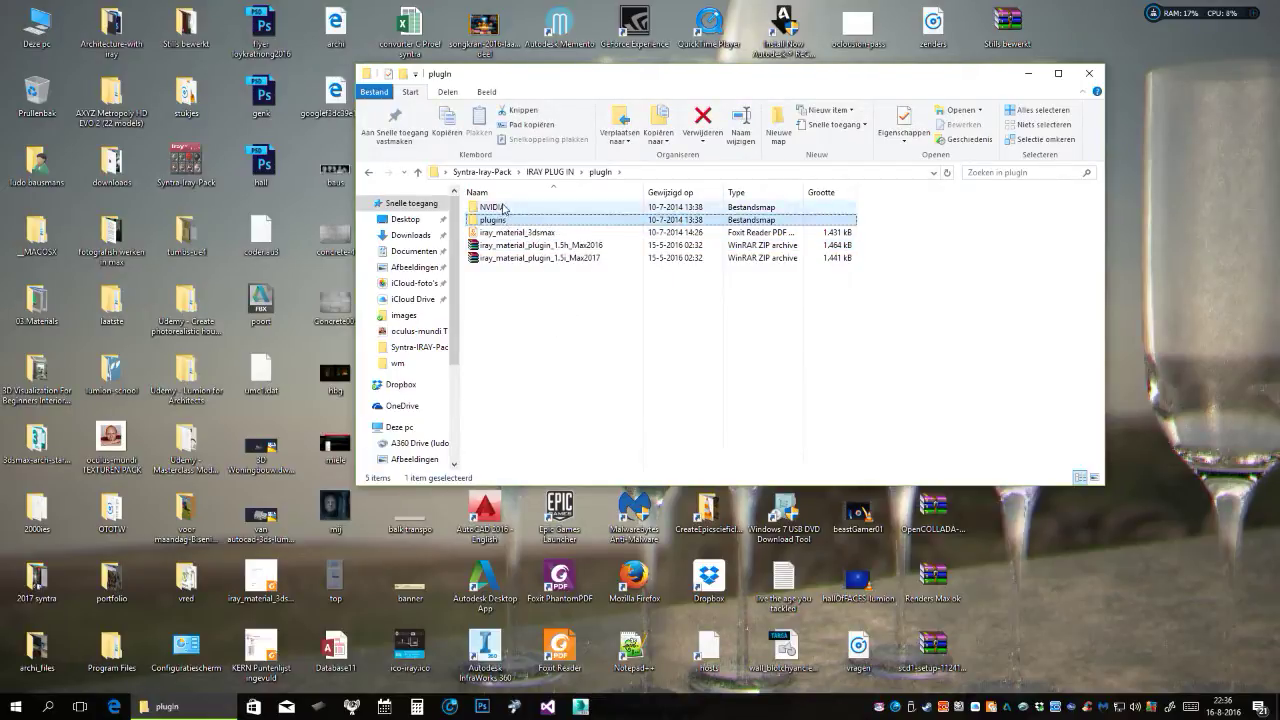
{"action": "left_click", "coordinate": [508, 212], "text": "ctrl"}
Copy the NVIDIA and plugins folders and go to C:\Program Files\Autodesk\3ds Max 2016.
{"action": "right_click", "coordinate": [508, 213]}
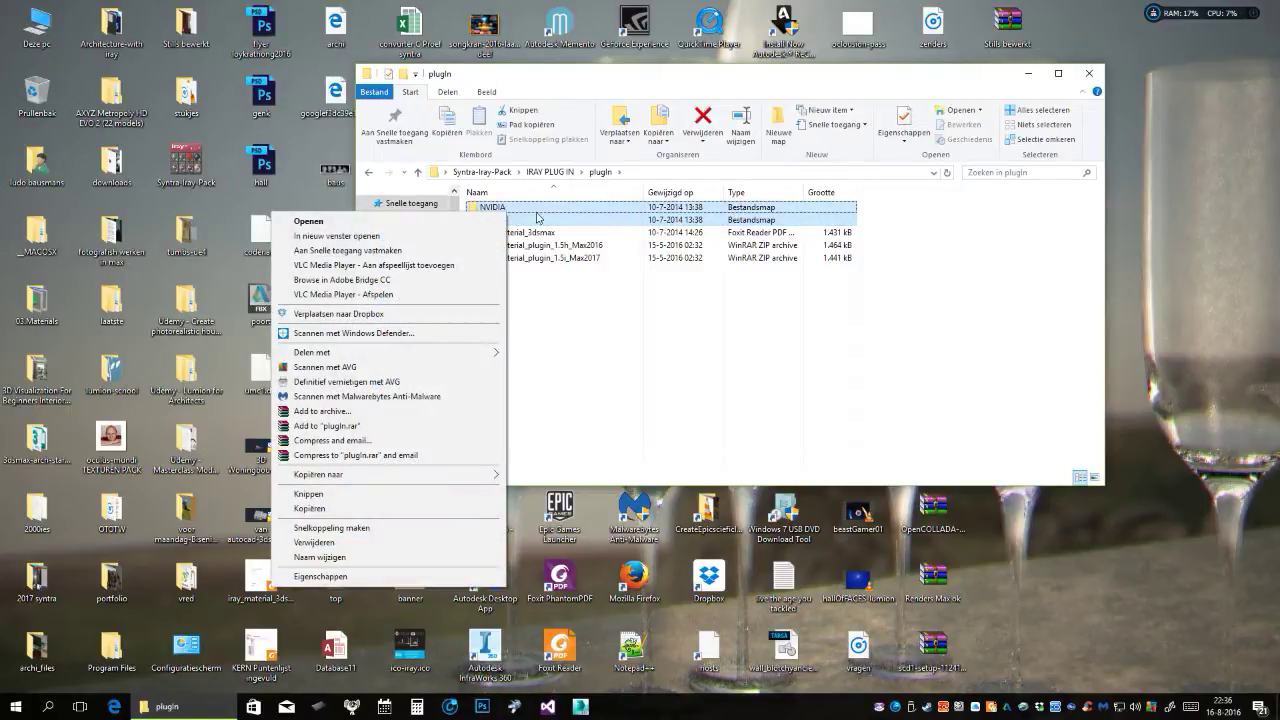
{"action": "left_click", "coordinate": [390, 509]}
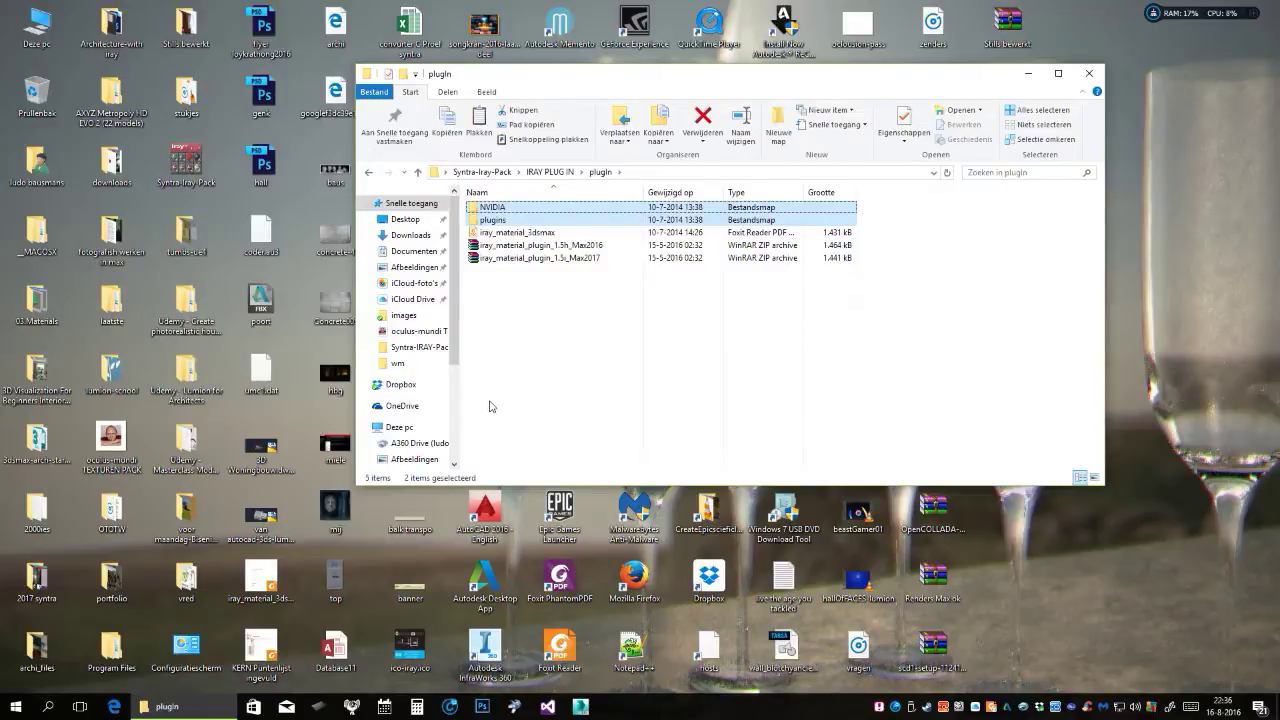
{"action": "scroll", "coordinate": [455, 337], "scroll_direction": "down", "scroll_amount": 2}
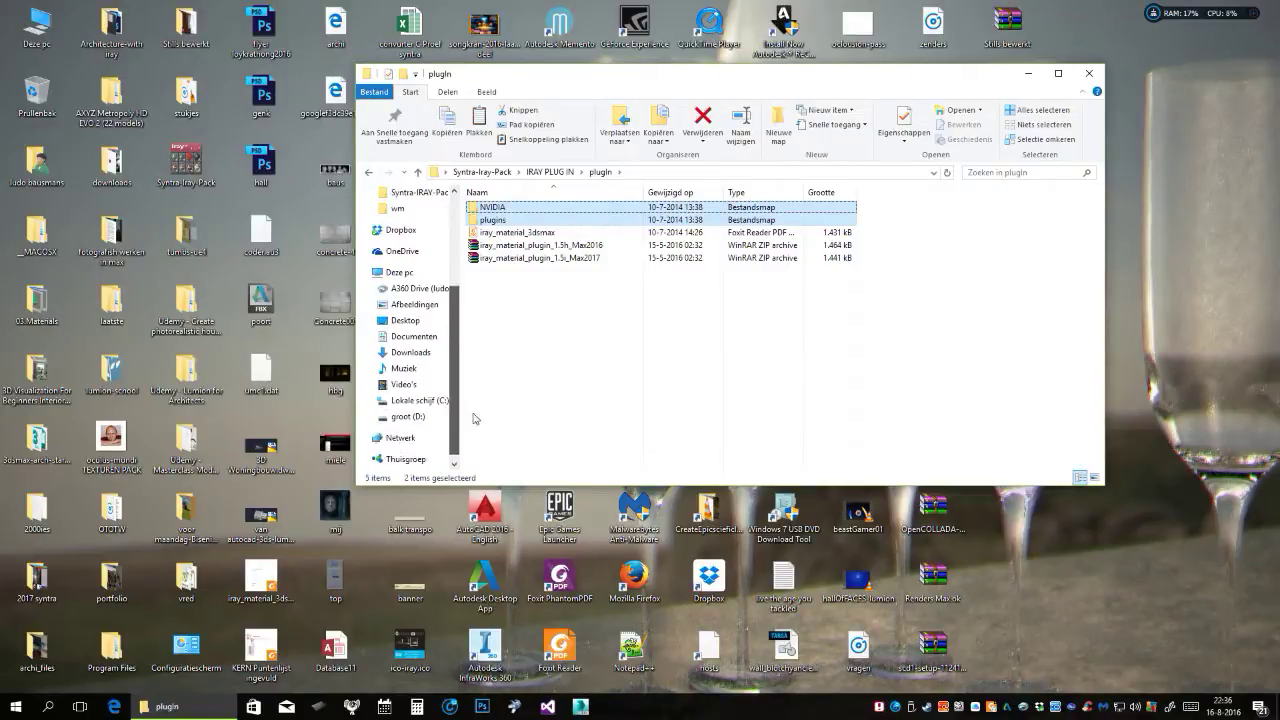
{"action": "scroll", "coordinate": [427, 398], "scroll_direction": "down", "scroll_amount": 2}
{"action": "left_click", "coordinate": [420, 385]}
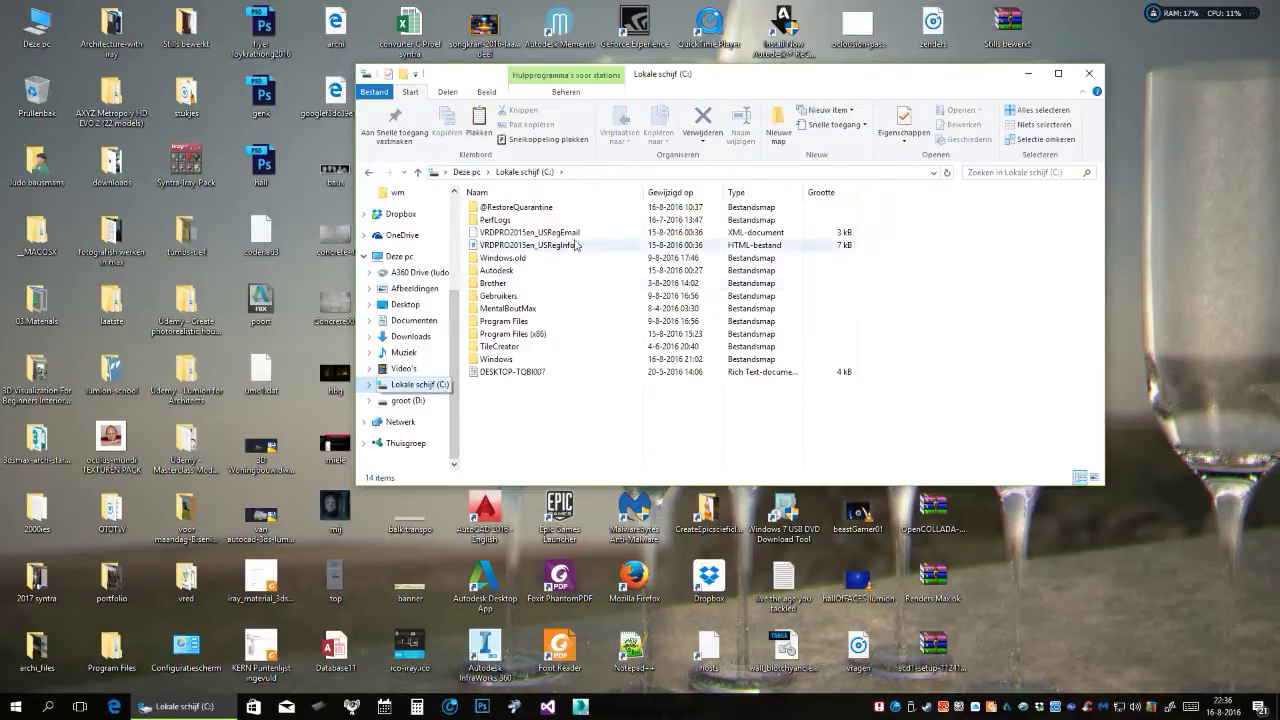
{"action": "double_click", "coordinate": [480, 321]}
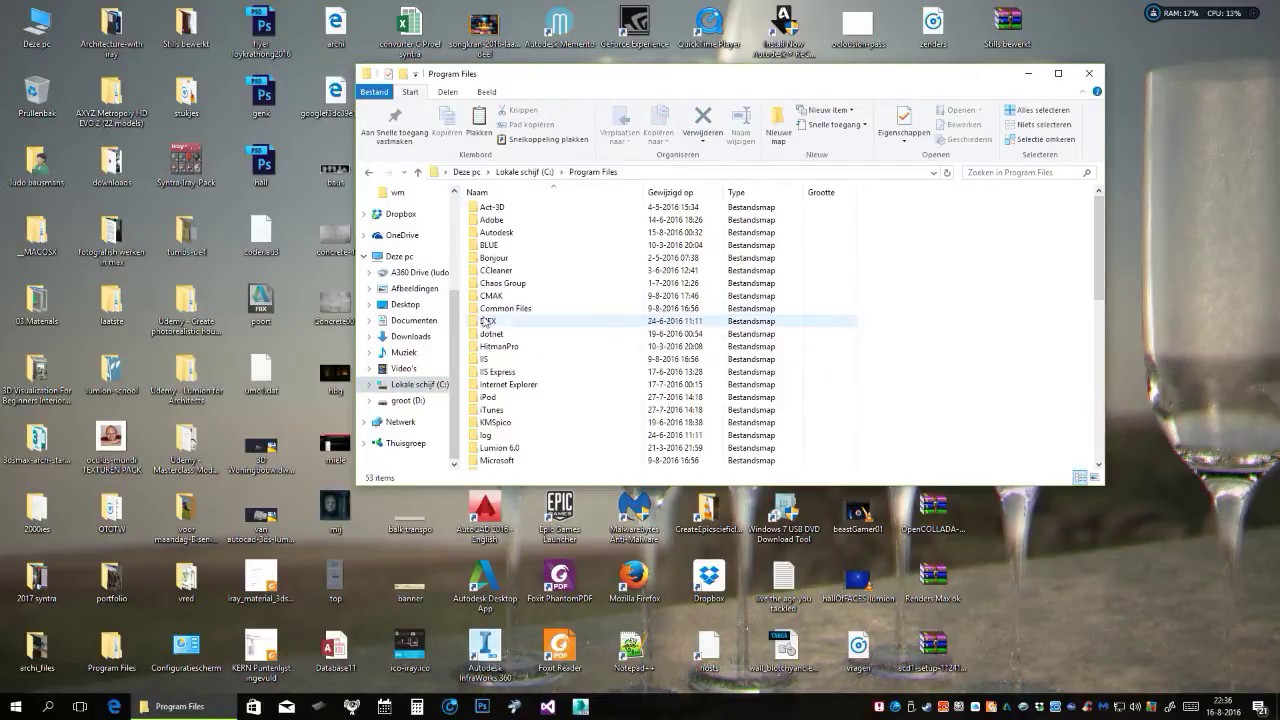
{"action": "double_click", "coordinate": [480, 233]}
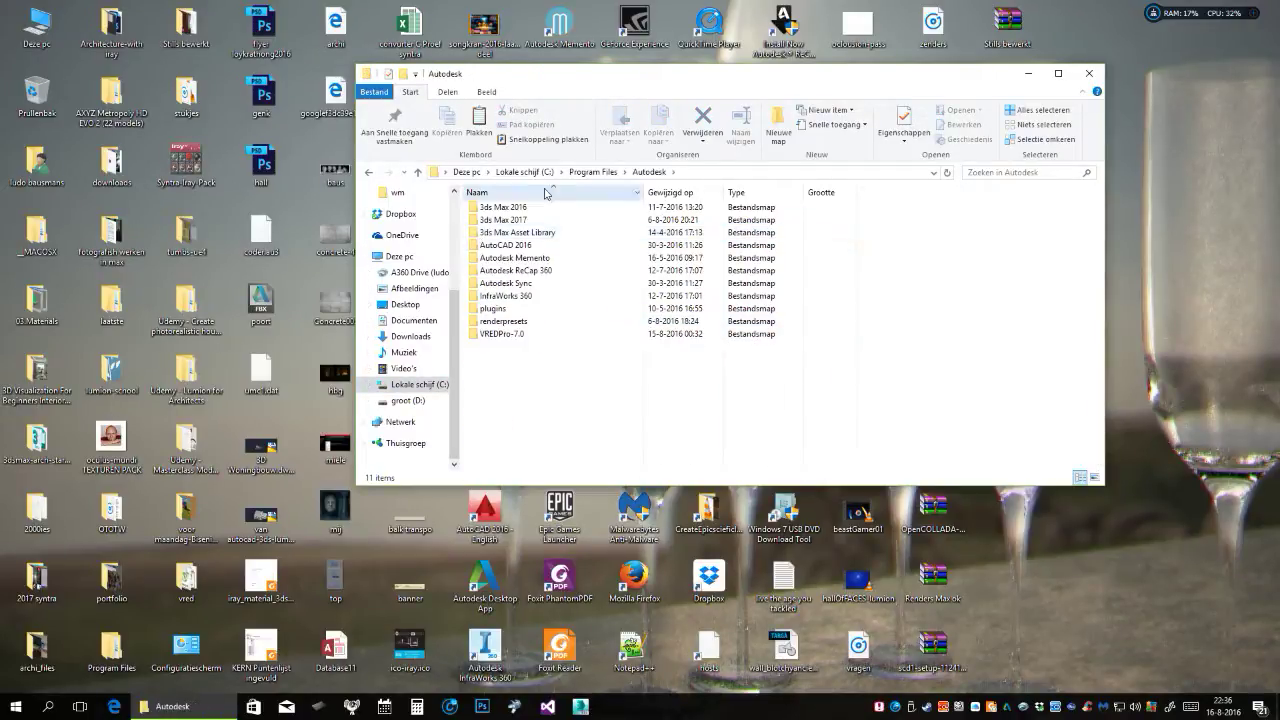
{"action": "double_click", "coordinate": [478, 208]}
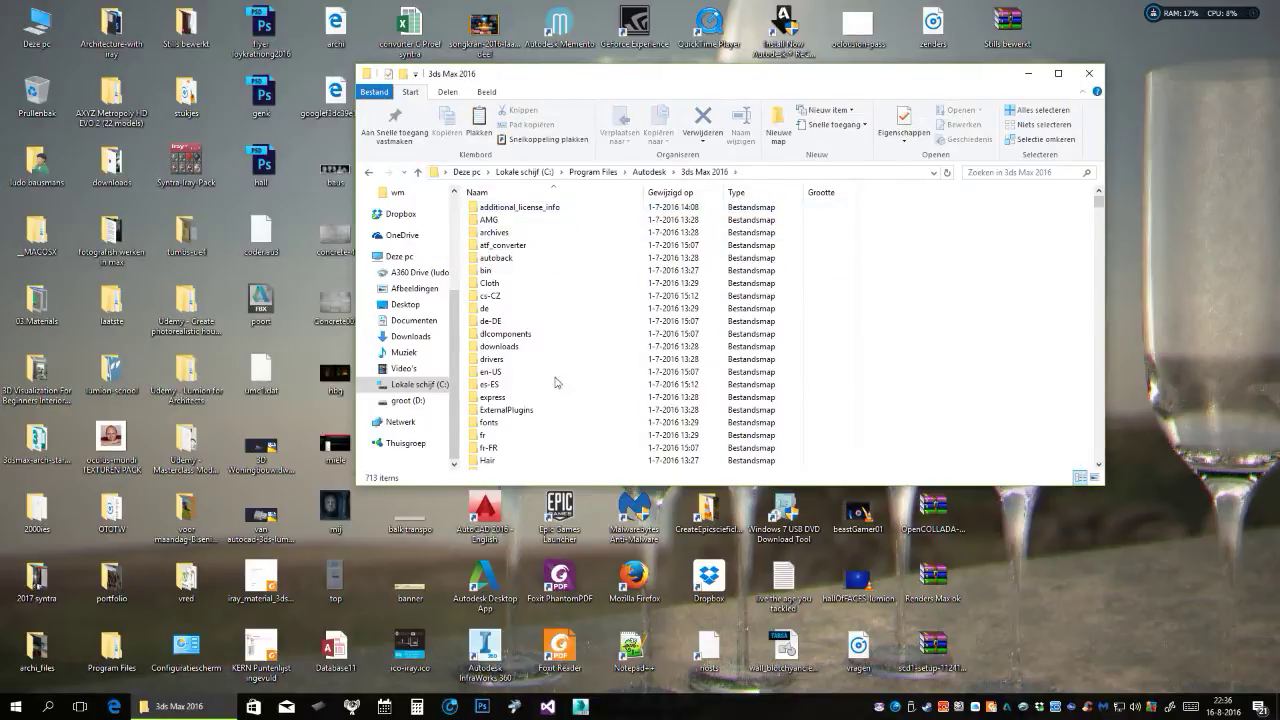
Paste the folders into 3ds Max 2016, cancel the replace-or-skip prompt, and close the window.
{"action": "right_click", "coordinate": [913, 295]}
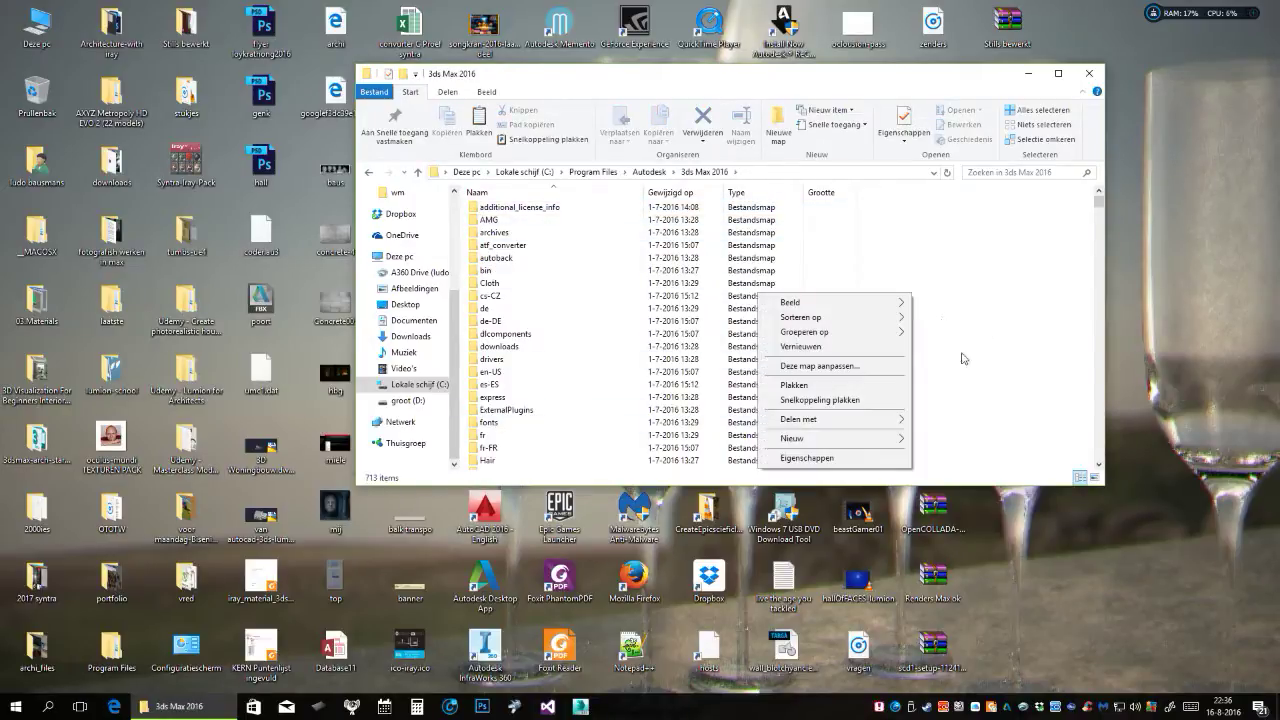
{"action": "left_click", "coordinate": [846, 390]}
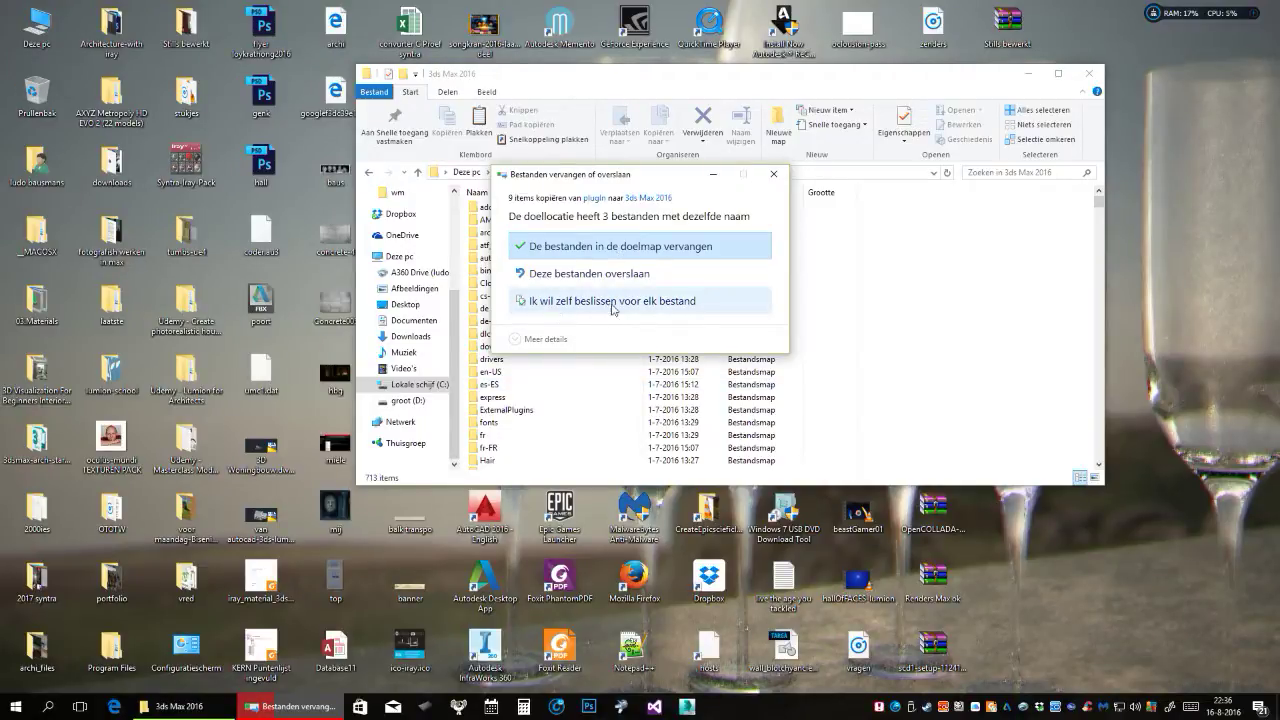
{"action": "left_click", "coordinate": [773, 174]}
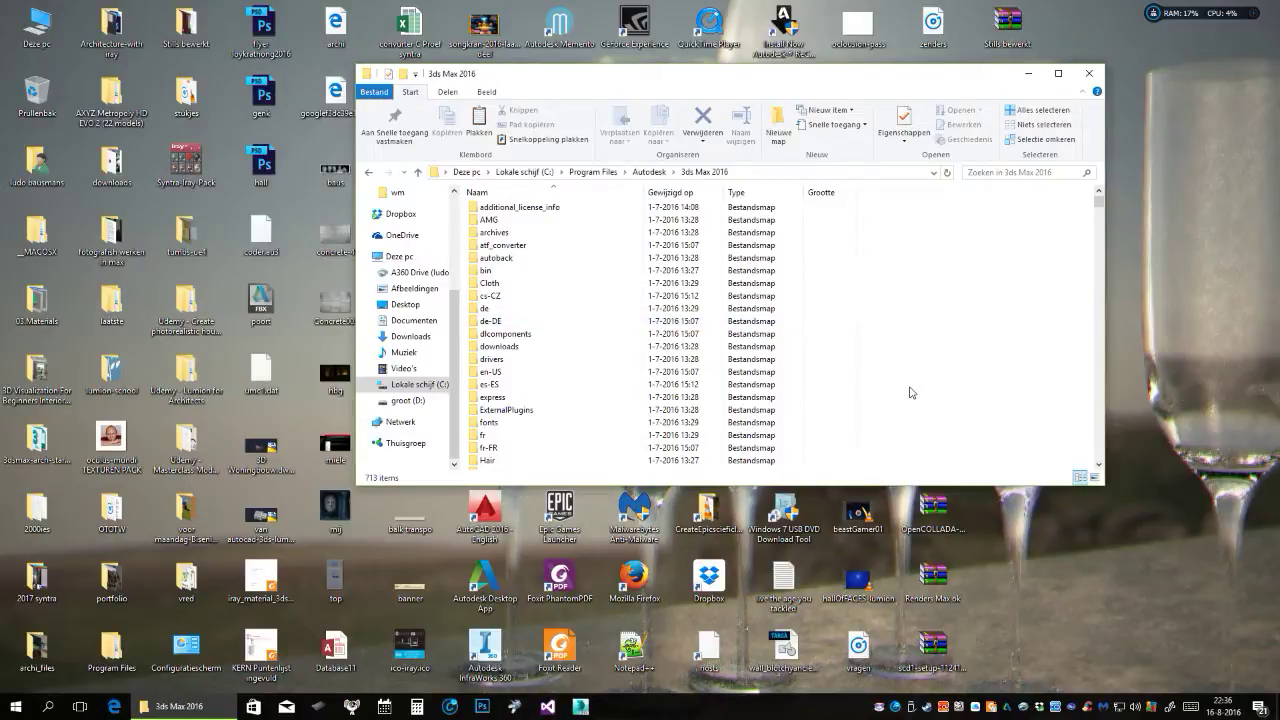
{"action": "left_click", "coordinate": [1089, 73]}
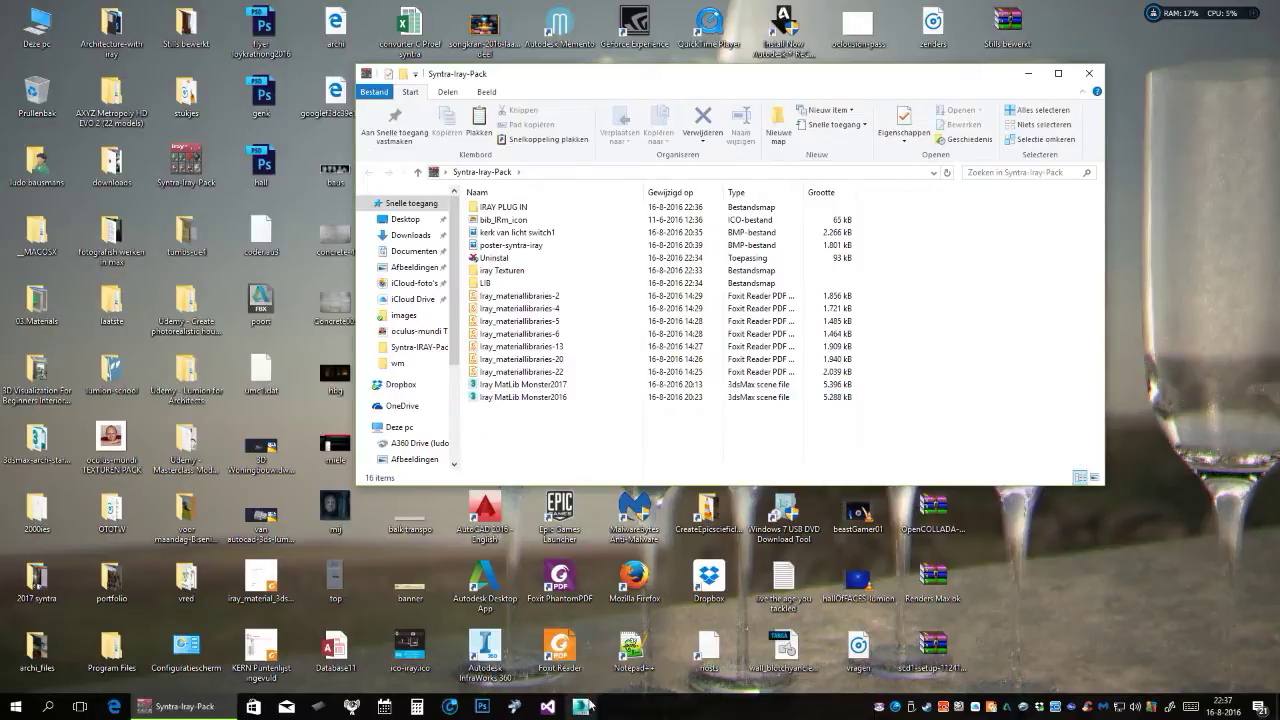
Drag the Iray MatLib Monster2016 scene onto the 3ds Max 2016 icon to open it.
{"action": "left_click_drag", "start_coordinate": [611, 84], "coordinate": [863, 73]}
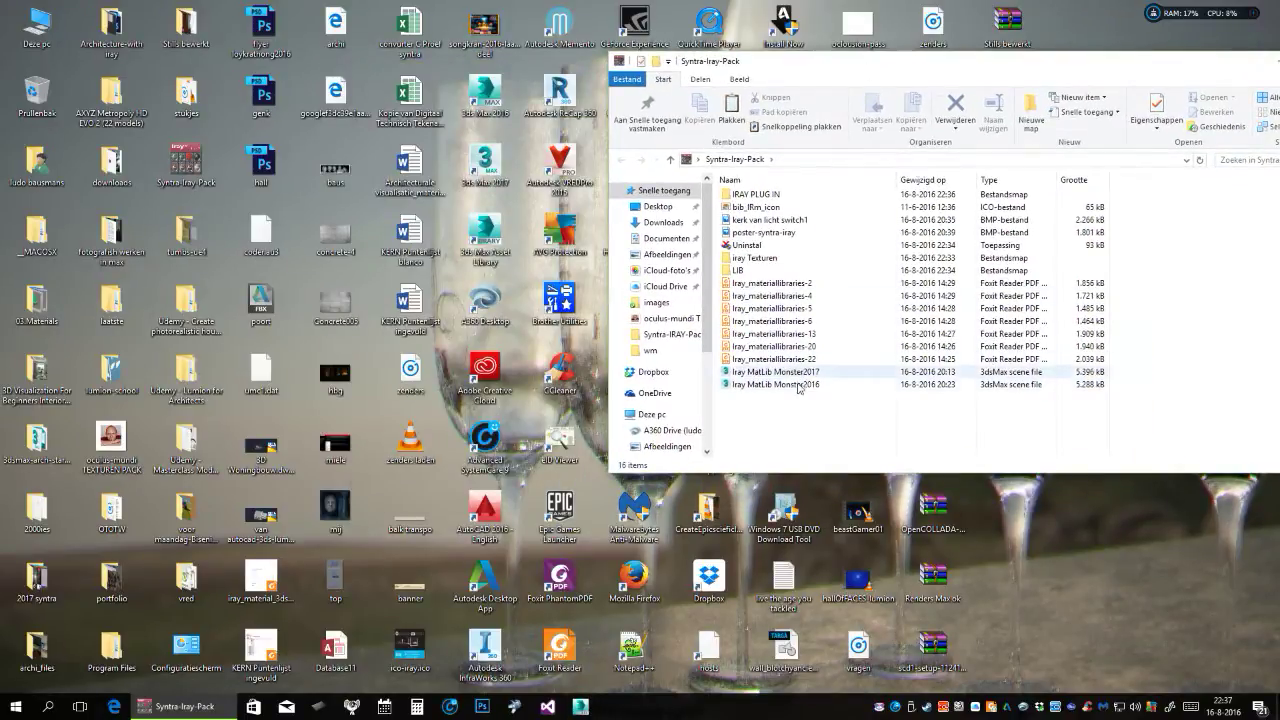
{"action": "mouse_move", "coordinate": [785, 384]}
{"action": "left_mouse_down"}
{"action": "mouse_move", "coordinate": [748, 366]}
{"action": "mouse_move", "coordinate": [487, 97]}
{"action": "left_mouse_up"}
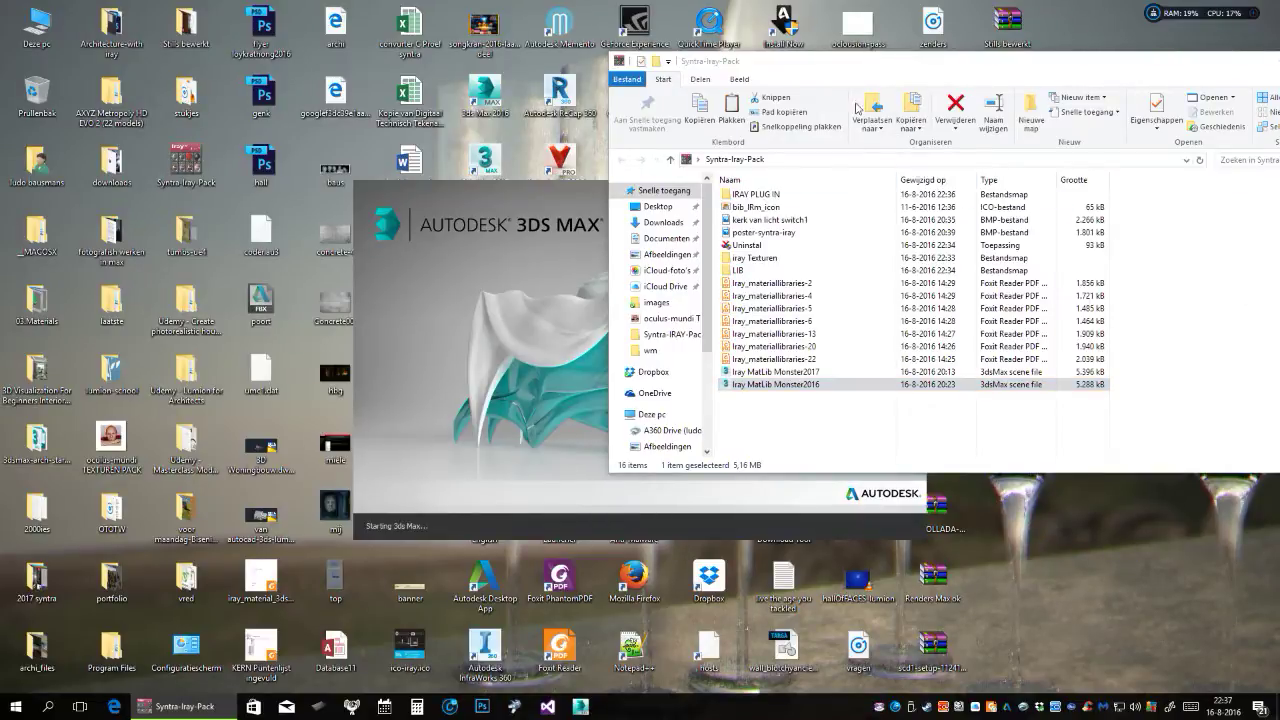
Minimize the folder window while 3ds Max 2016 loads Iray MatLib Monster2016.max.
{"action": "key", "text": "super+Down"}
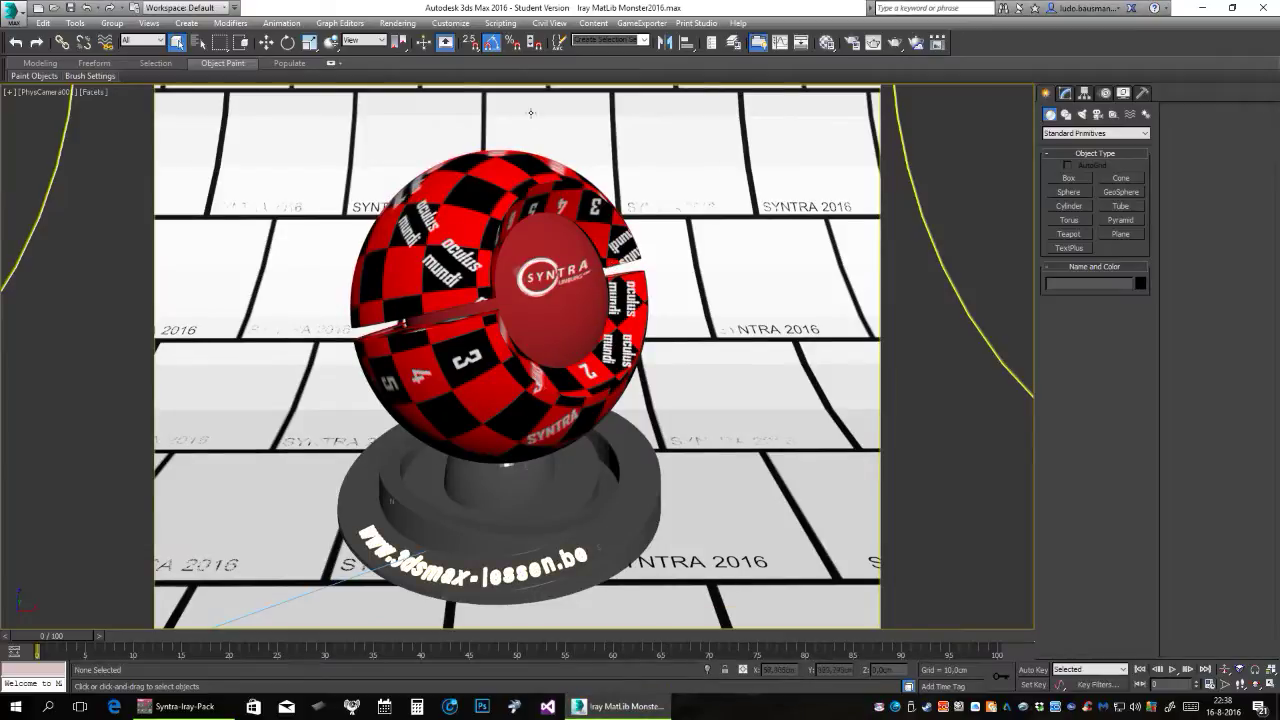
{"action": "left_click", "coordinate": [853, 43]}
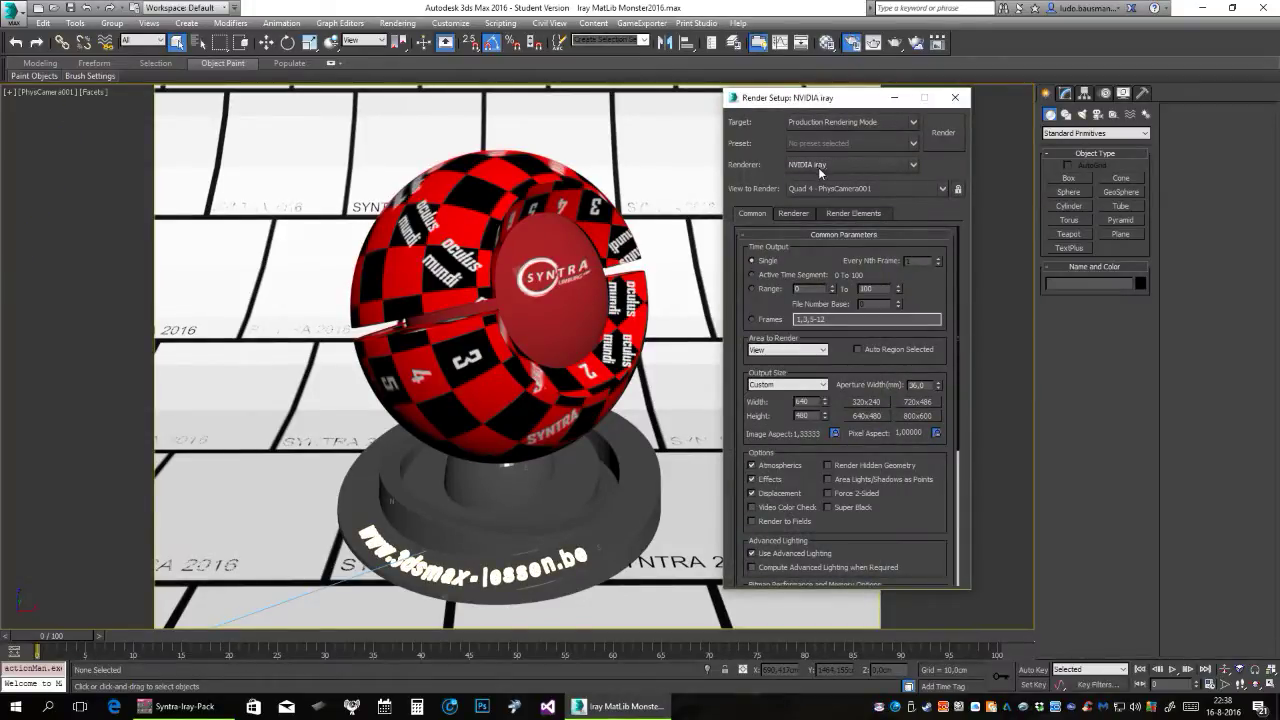
{"action": "scroll", "coordinate": [959, 573], "scroll_direction": "down", "scroll_amount": 3}
{"action": "scroll", "coordinate": [959, 573], "scroll_direction": "down", "scroll_amount": 2}
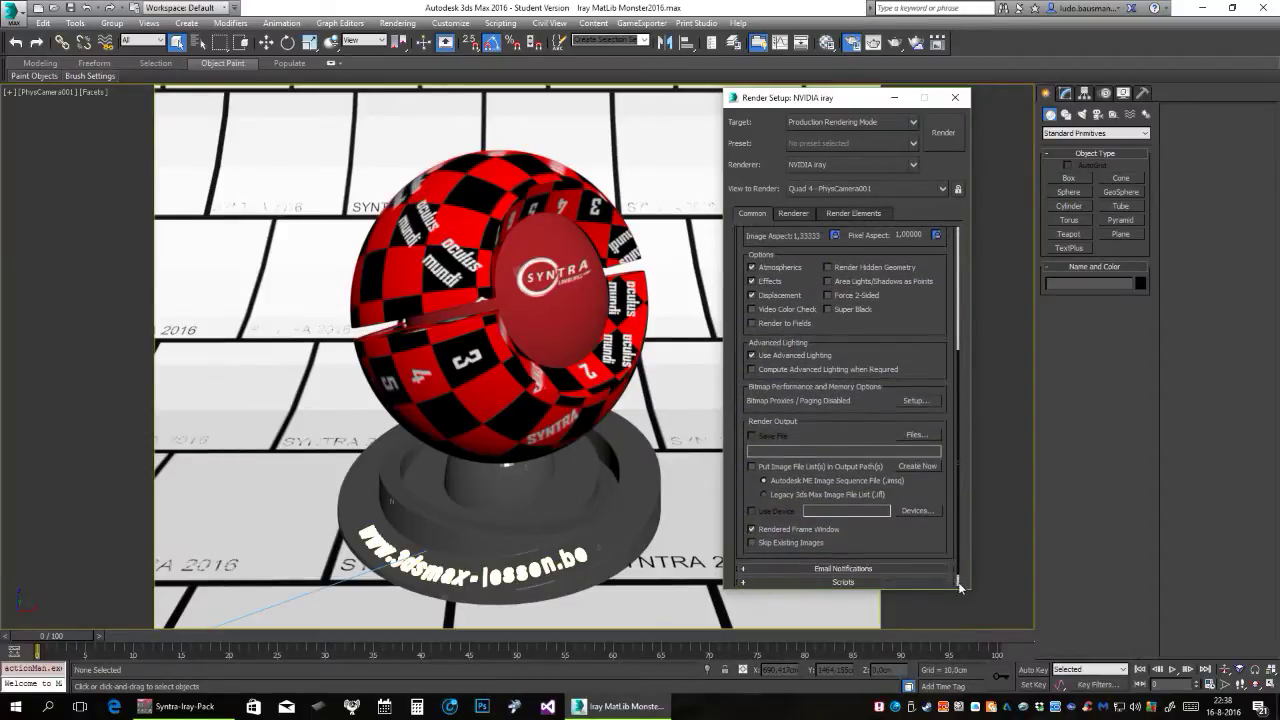
{"action": "scroll", "coordinate": [962, 585], "scroll_direction": "down", "scroll_amount": 2}
{"action": "left_click", "coordinate": [921, 579]}
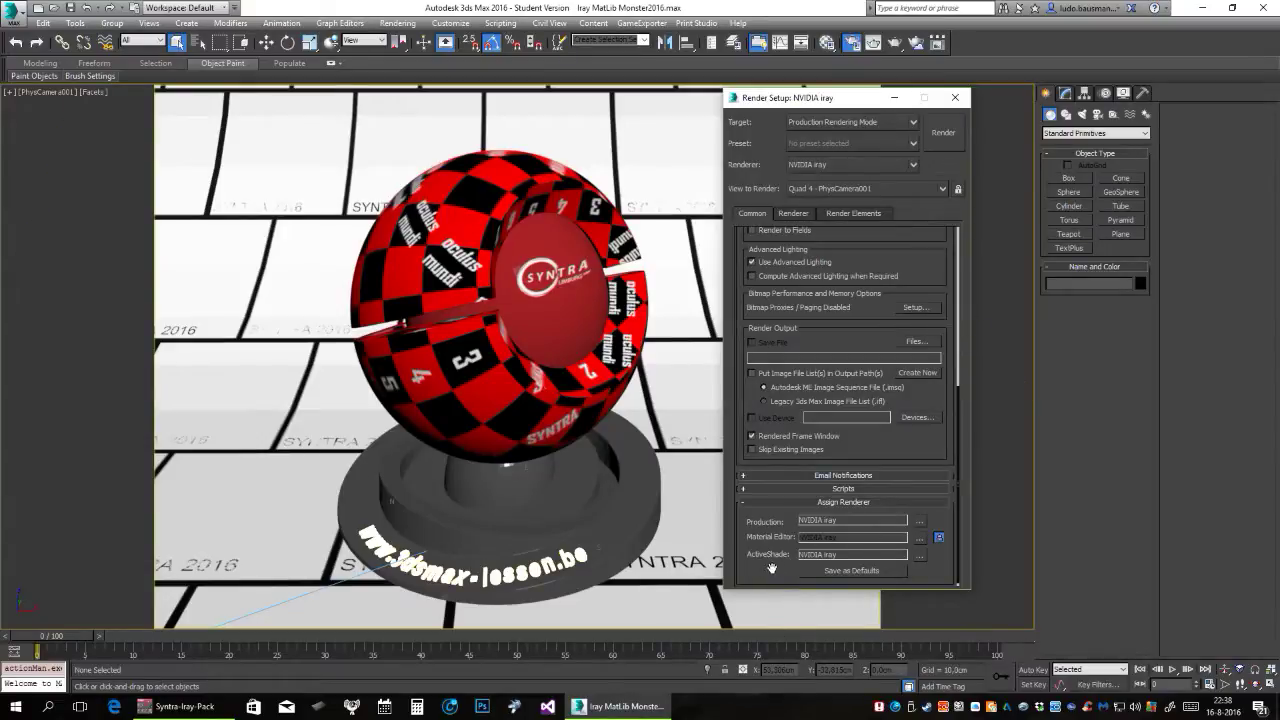
{"action": "left_click", "coordinate": [955, 97]}
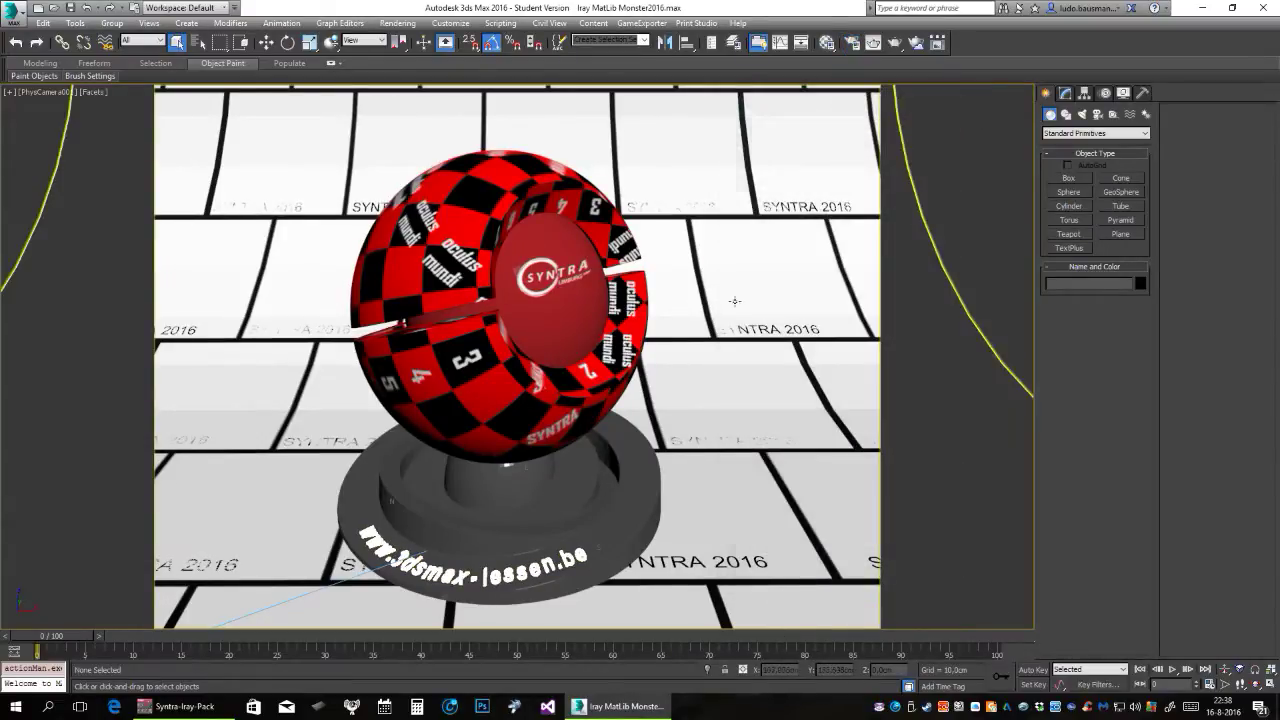
{"action": "left_click", "coordinate": [826, 44]}
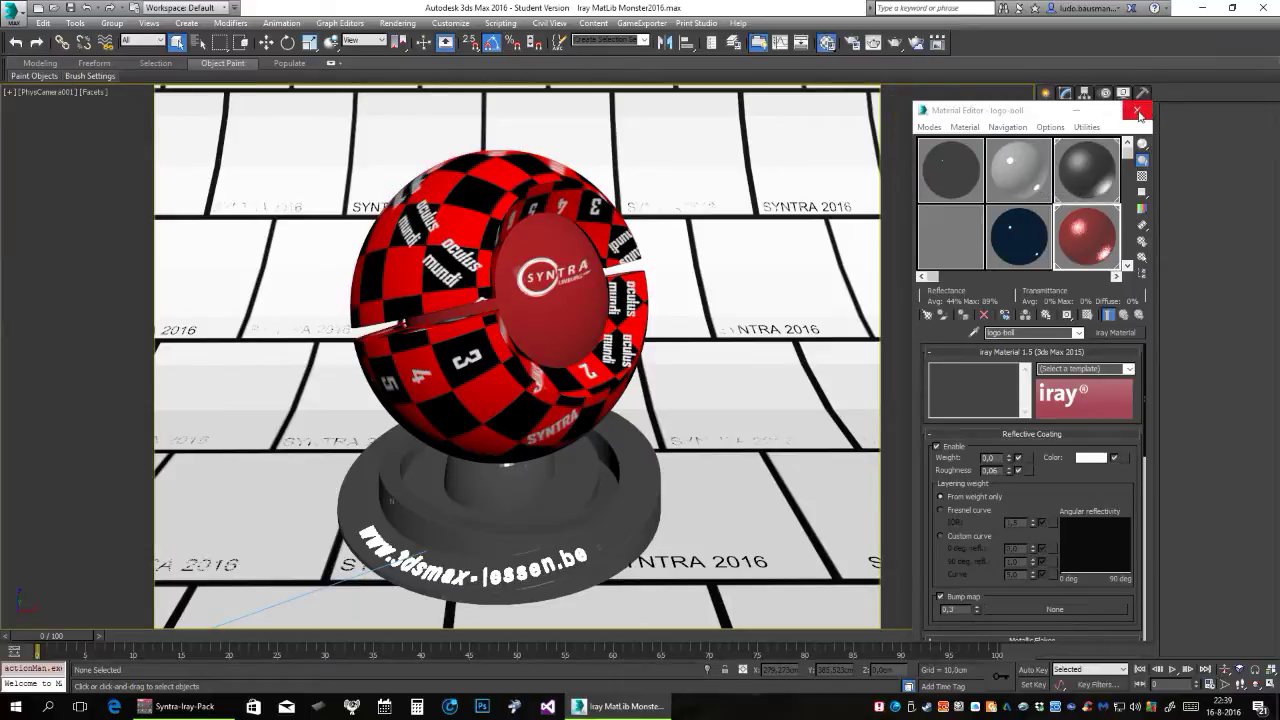
{"action": "left_click", "coordinate": [1137, 110]}
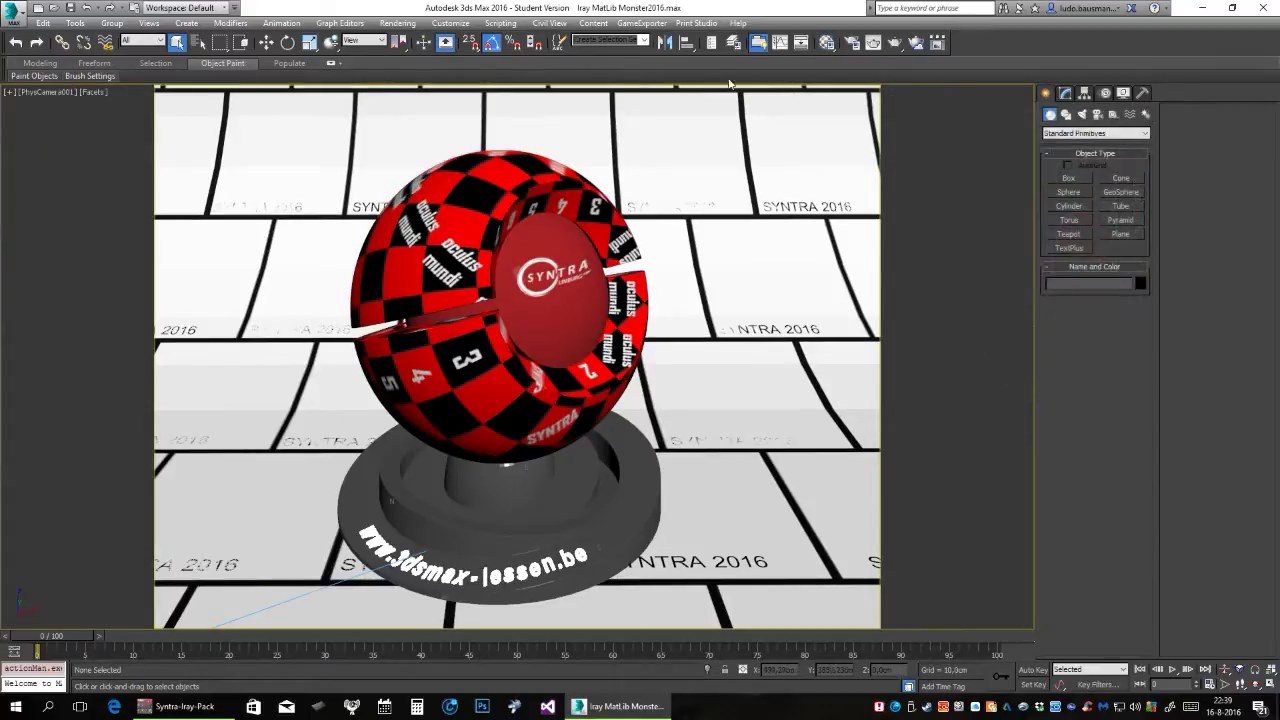
{"action": "left_click", "coordinate": [834, 48]}
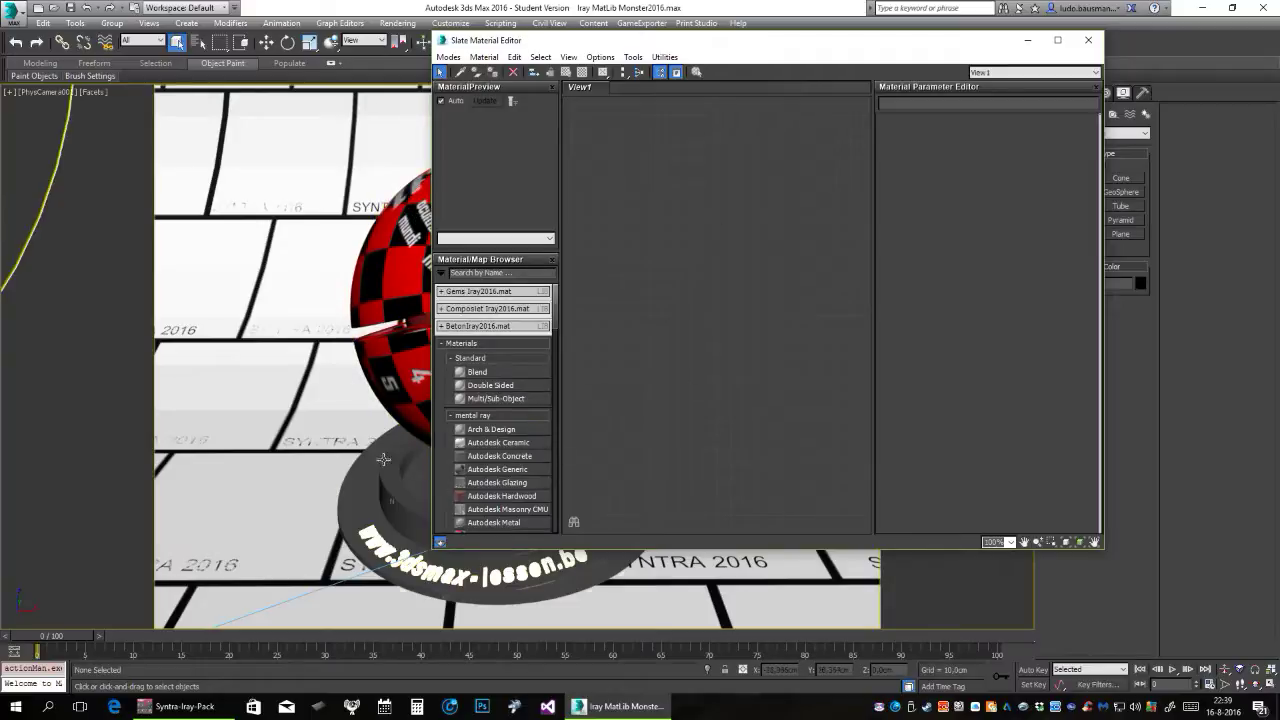
Browse the BetonIray2016, Composiet and Gems libraries, widening the browser to one swatch row.
{"action": "left_click", "coordinate": [447, 327]}
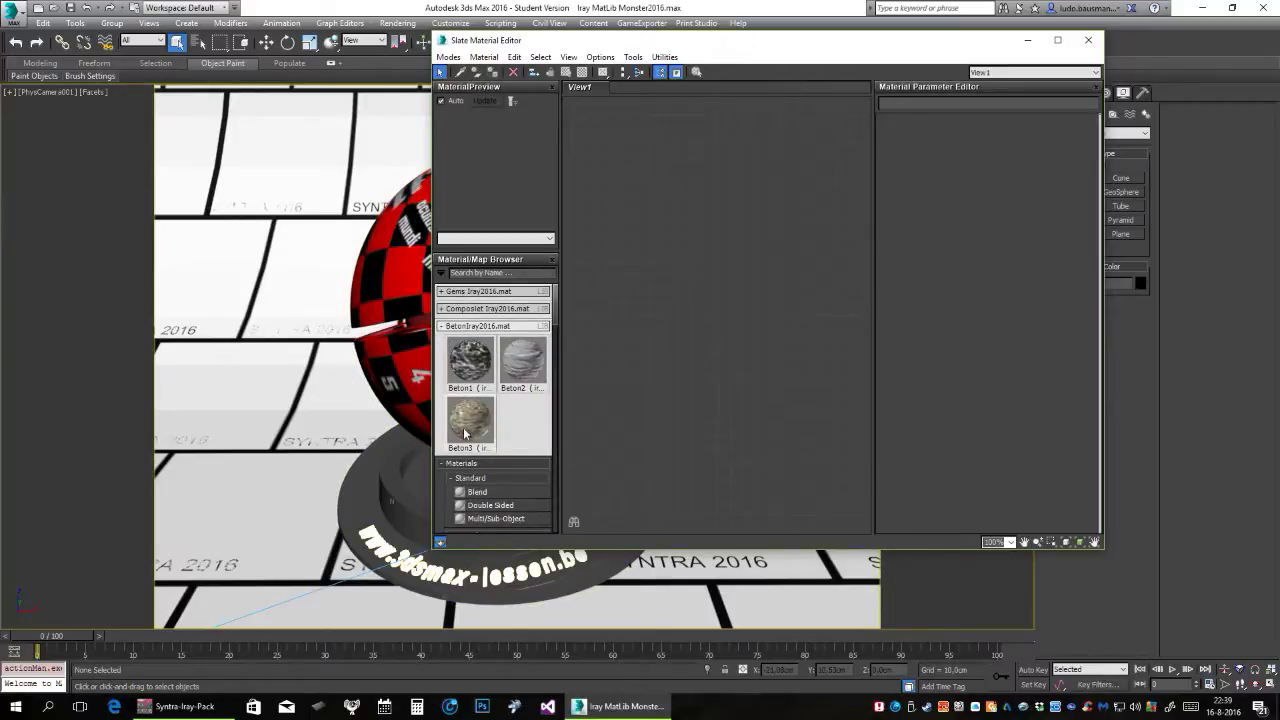
{"action": "left_click", "coordinate": [441, 327]}
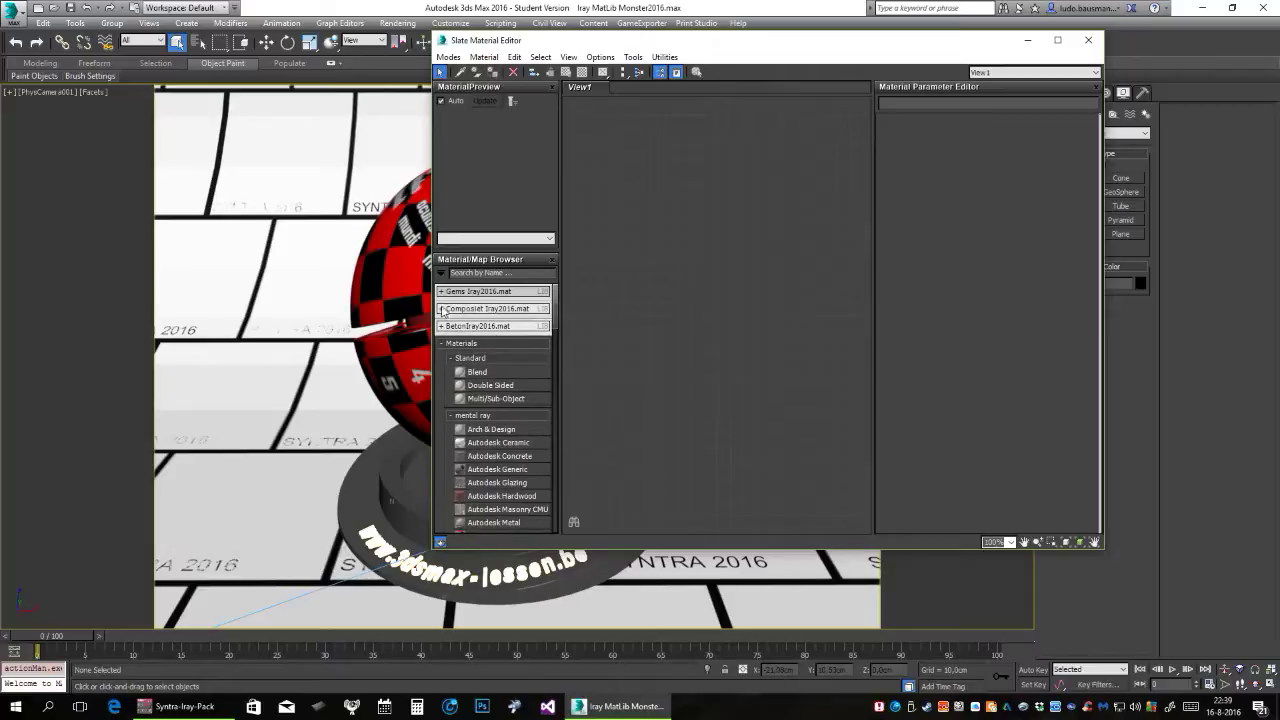
{"action": "left_click", "coordinate": [442, 309]}
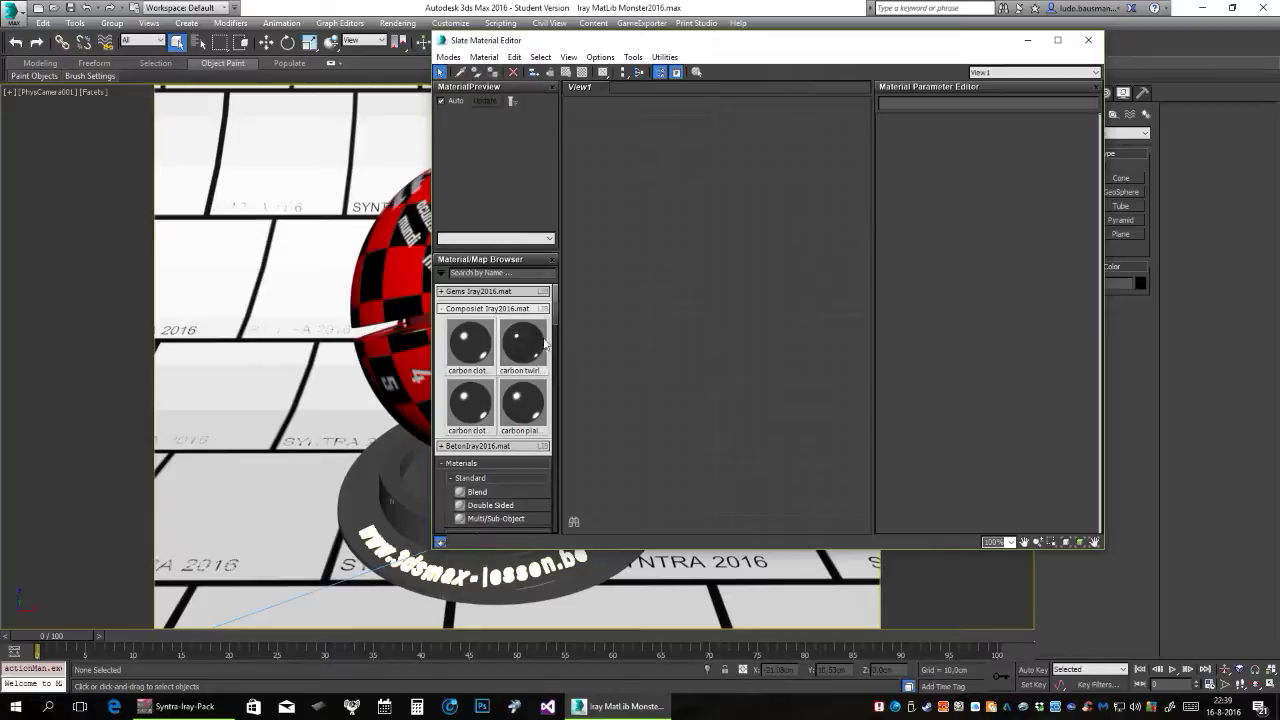
{"action": "left_click", "coordinate": [441, 309]}
{"action": "left_click", "coordinate": [441, 291]}
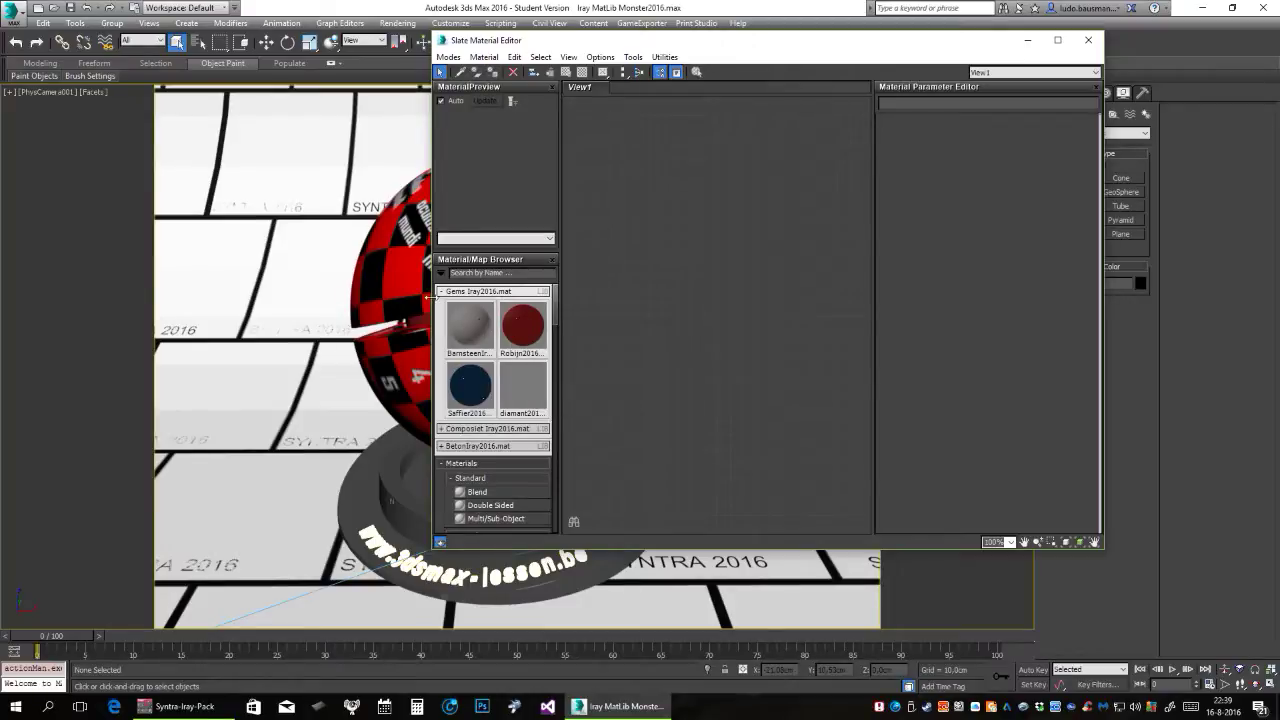
{"action": "left_click_drag", "start_coordinate": [557, 388], "coordinate": [668, 381]}
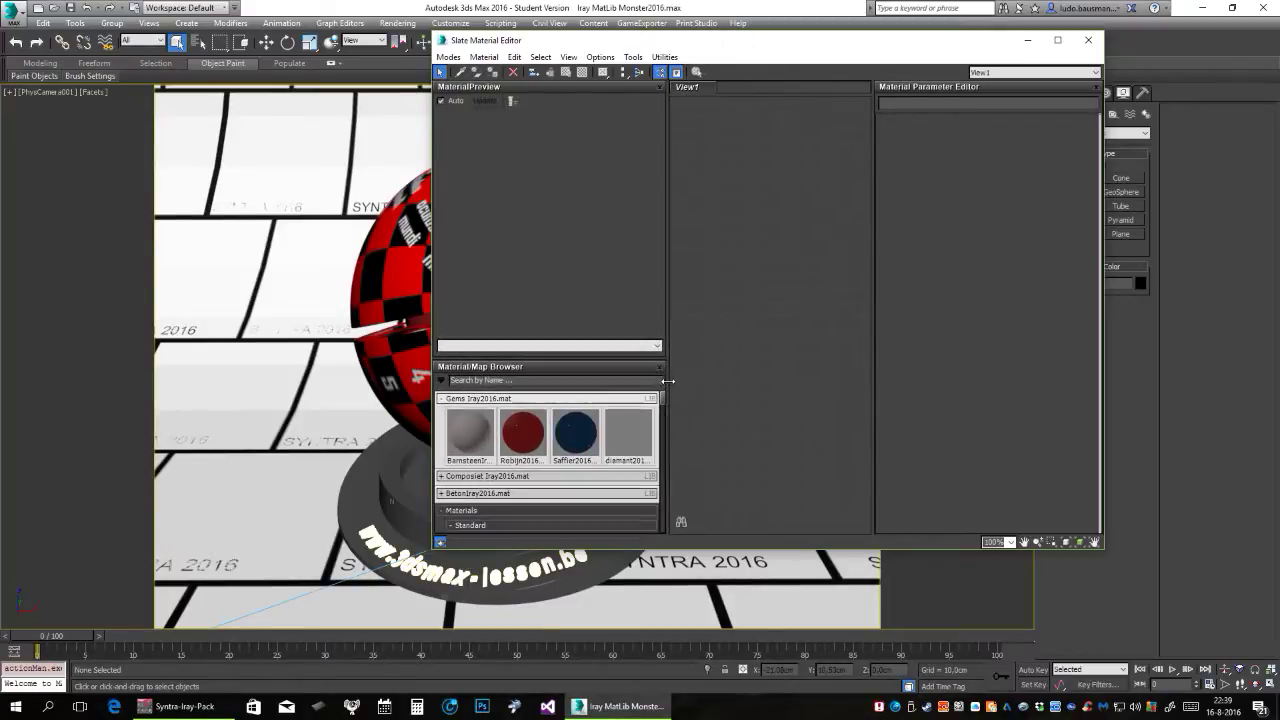
{"action": "left_click", "coordinate": [443, 400]}
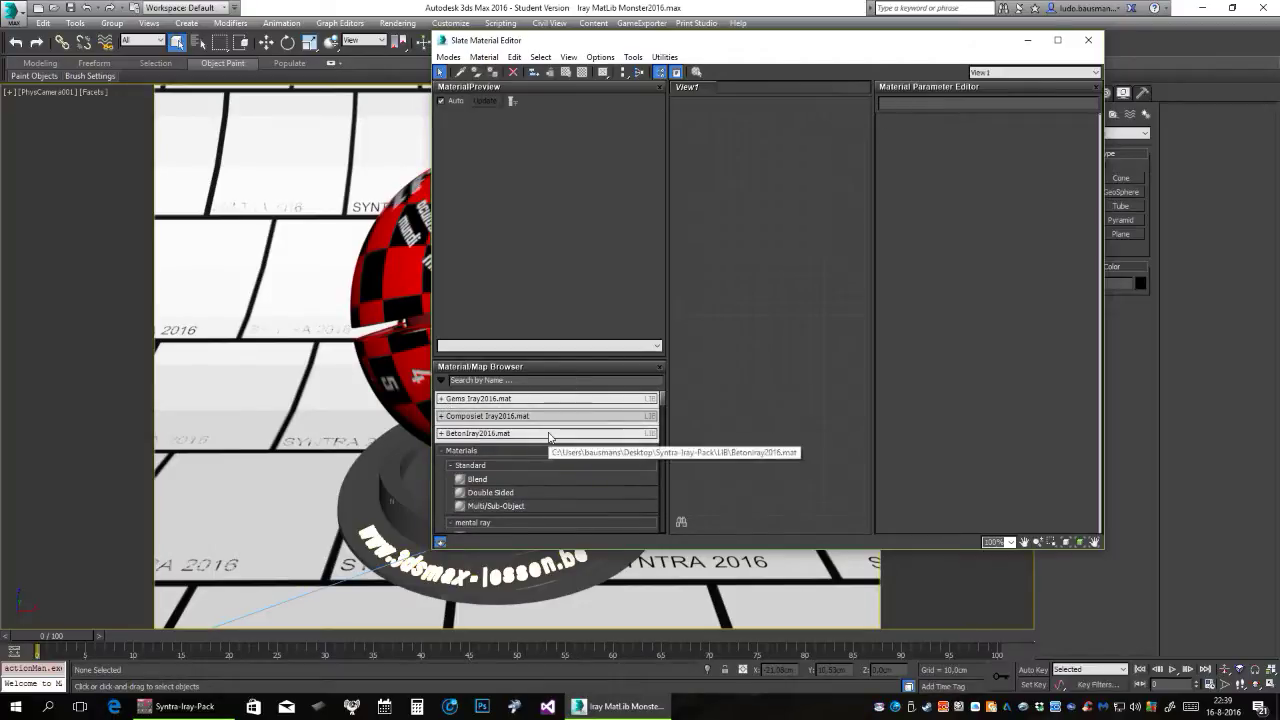
Check the browser options, then close and reopen the Slate Material Editor.
{"action": "left_click", "coordinate": [442, 381]}
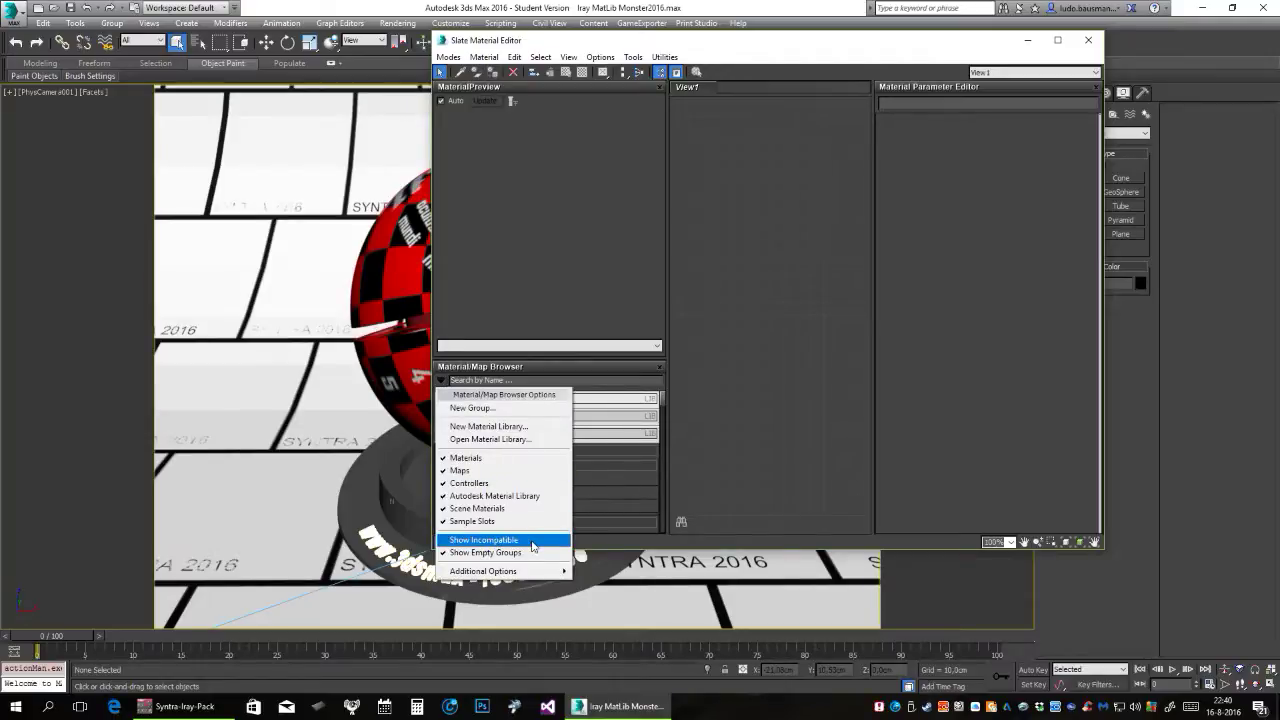
{"action": "left_click", "coordinate": [790, 408]}
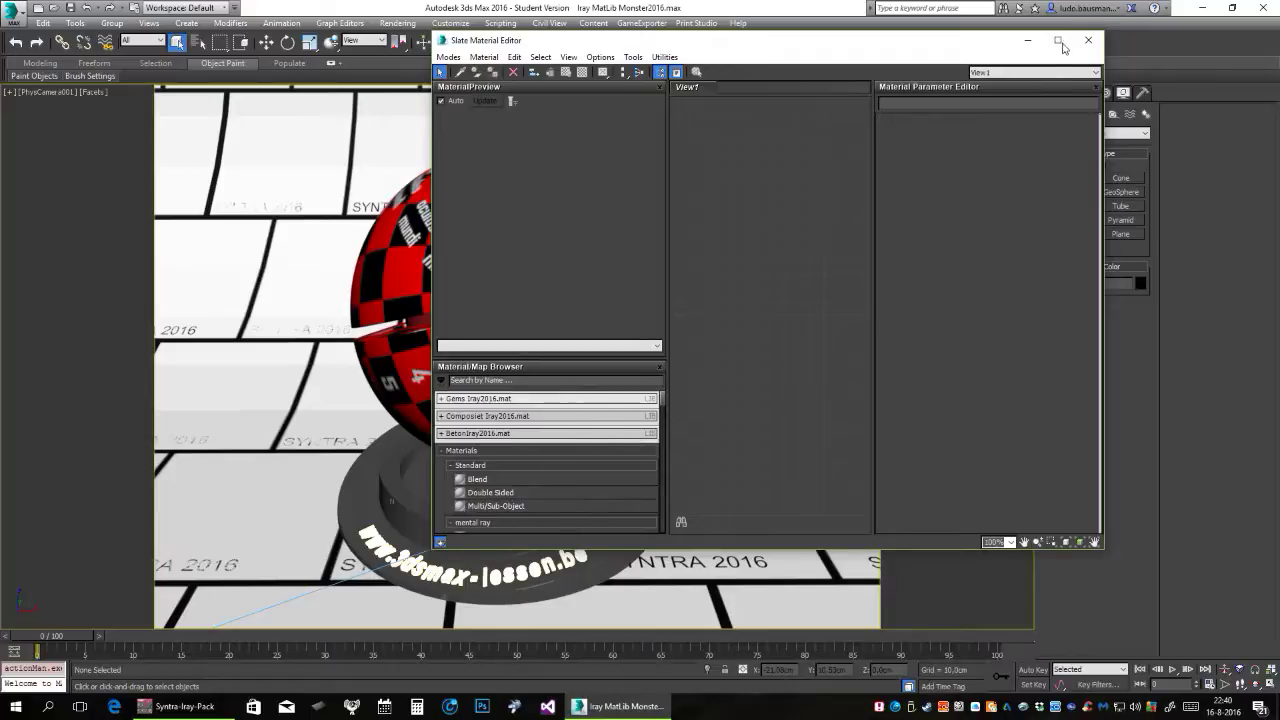
{"action": "left_click", "coordinate": [1088, 40]}
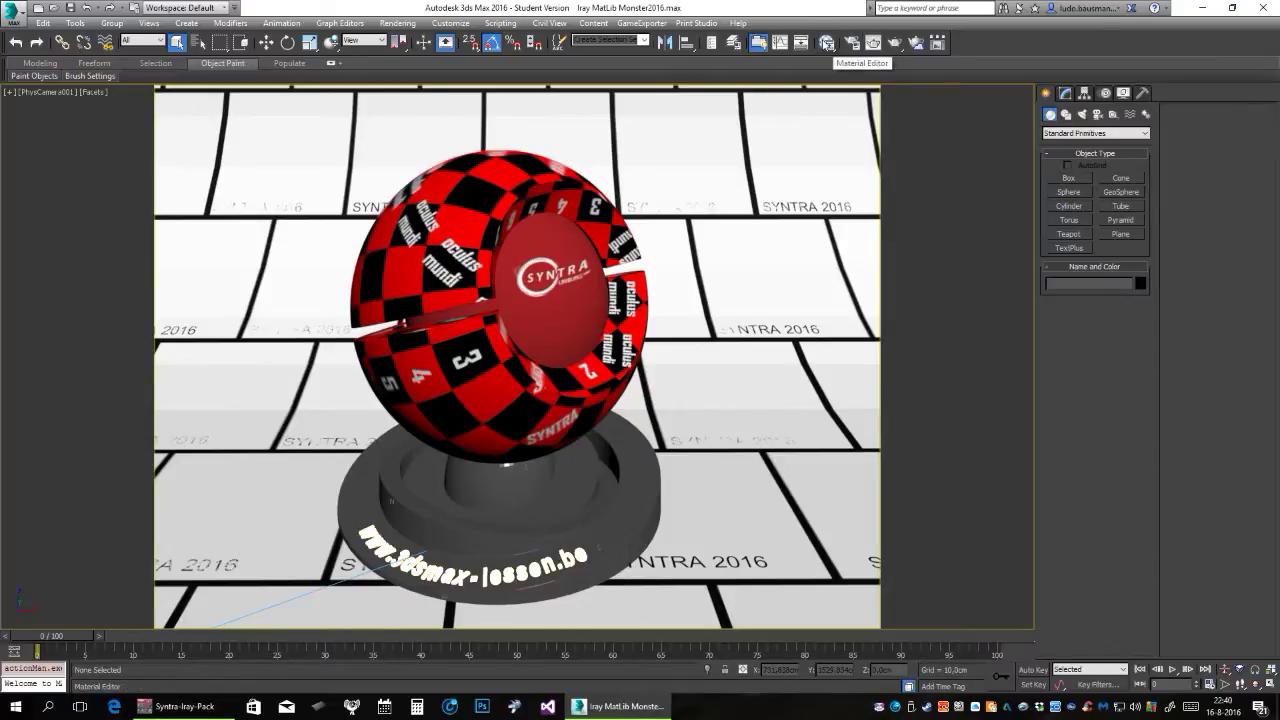
{"action": "left_click", "coordinate": [826, 42]}
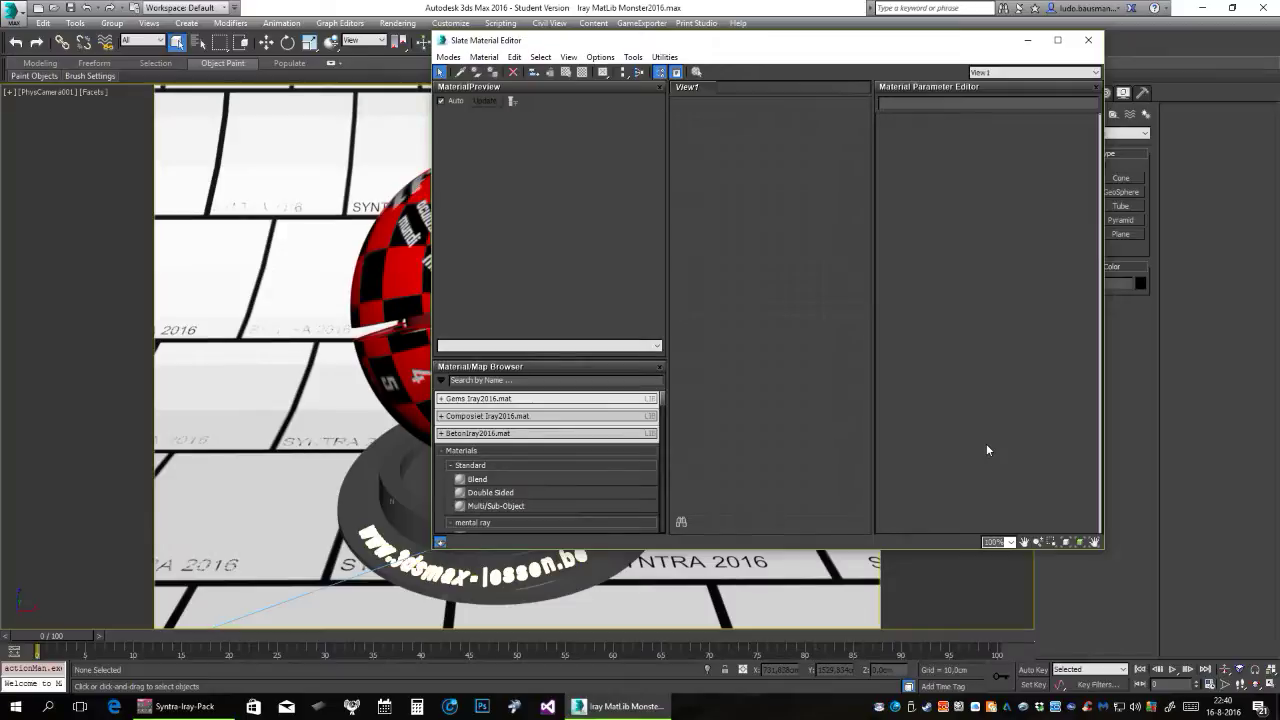
Drag Robijn2016 from the Gems Iray2016 library into View1 and show its parameters.
{"action": "scroll", "coordinate": [587, 442], "scroll_direction": "down", "scroll_amount": 2}
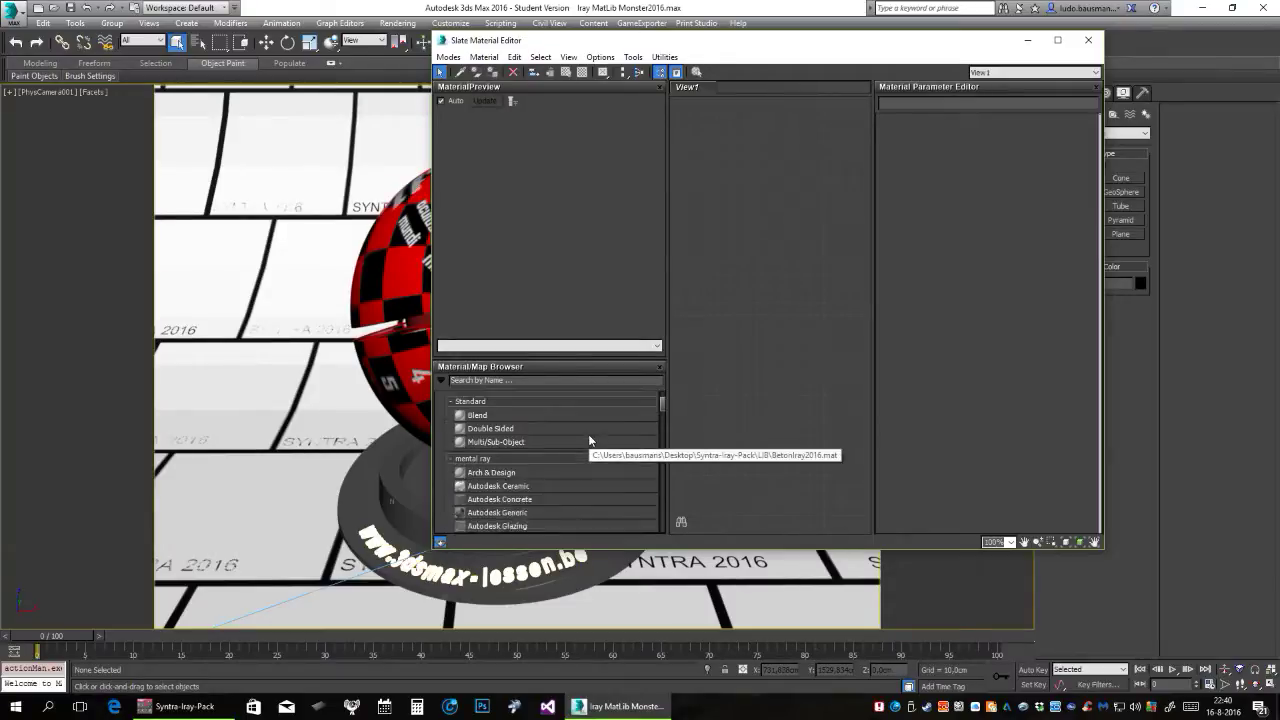
{"action": "scroll", "coordinate": [589, 440], "scroll_direction": "down", "scroll_amount": 2}
{"action": "scroll", "coordinate": [589, 440], "scroll_direction": "up", "scroll_amount": 3}
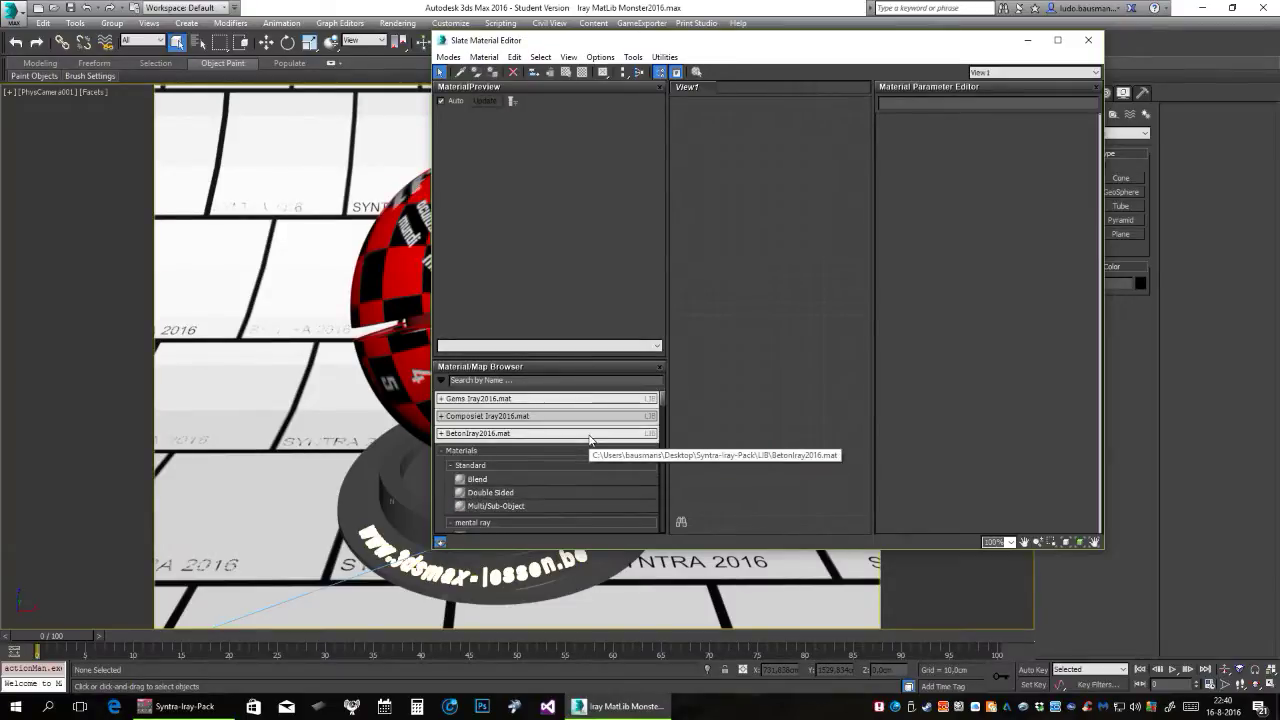
{"action": "left_click", "coordinate": [442, 400]}
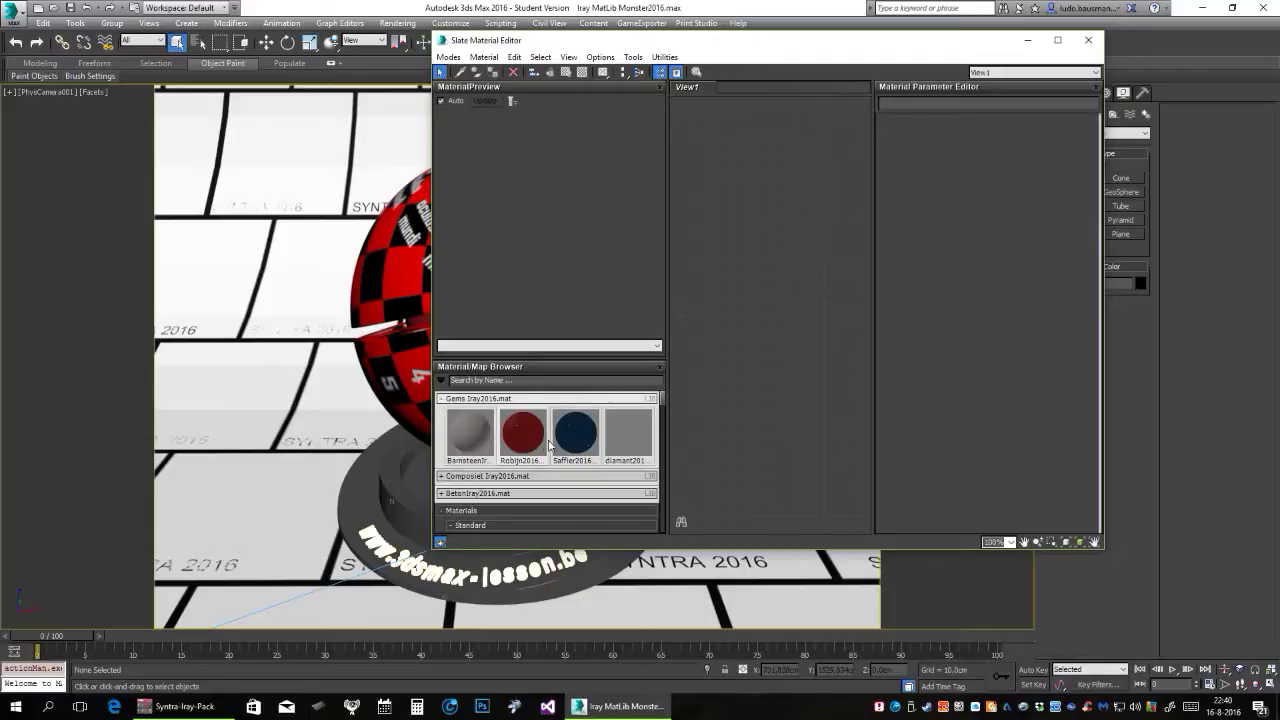
{"action": "left_click_drag", "start_coordinate": [751, 312], "coordinate": [762, 148]}
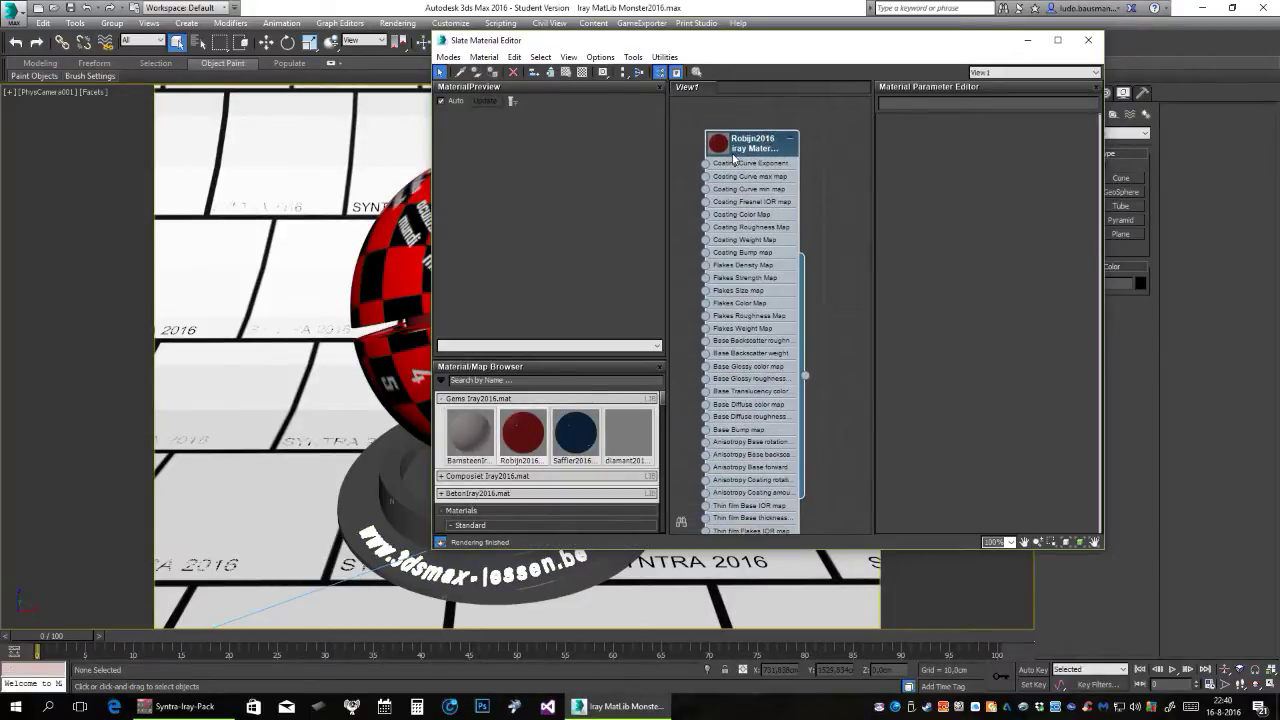
{"action": "double_click", "coordinate": [762, 148]}
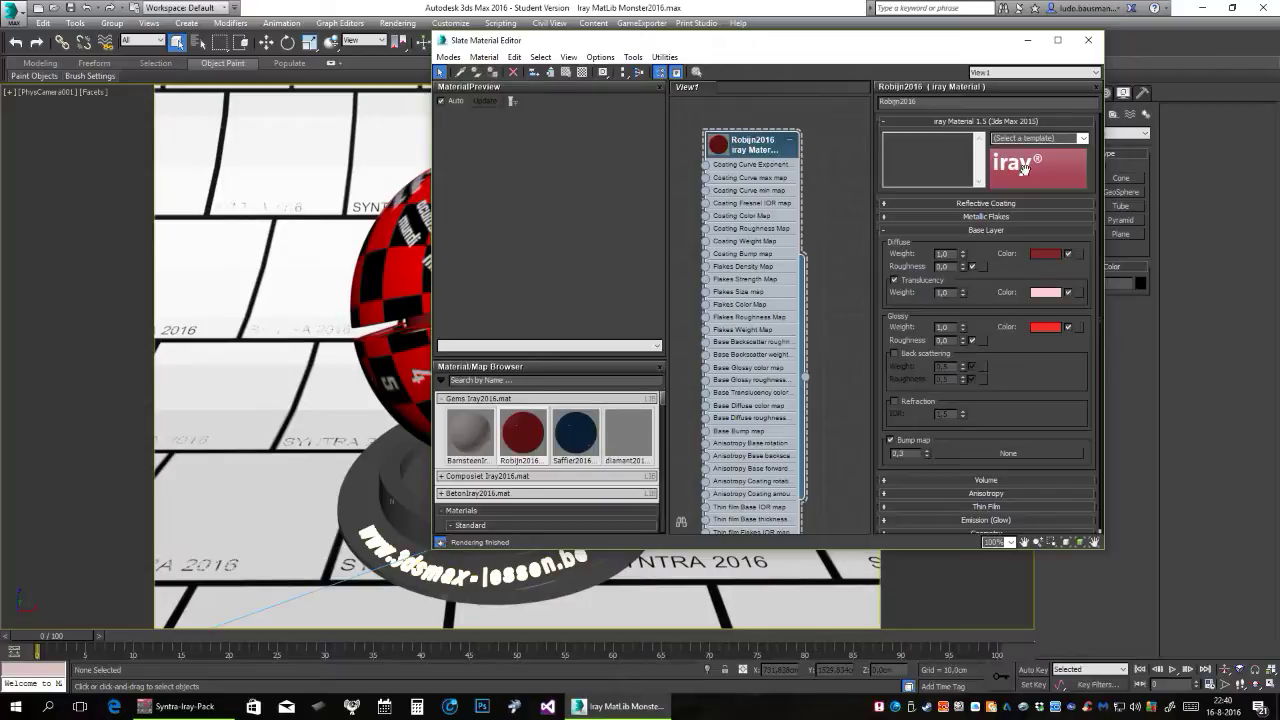
{"action": "left_click", "coordinate": [1080, 256]}
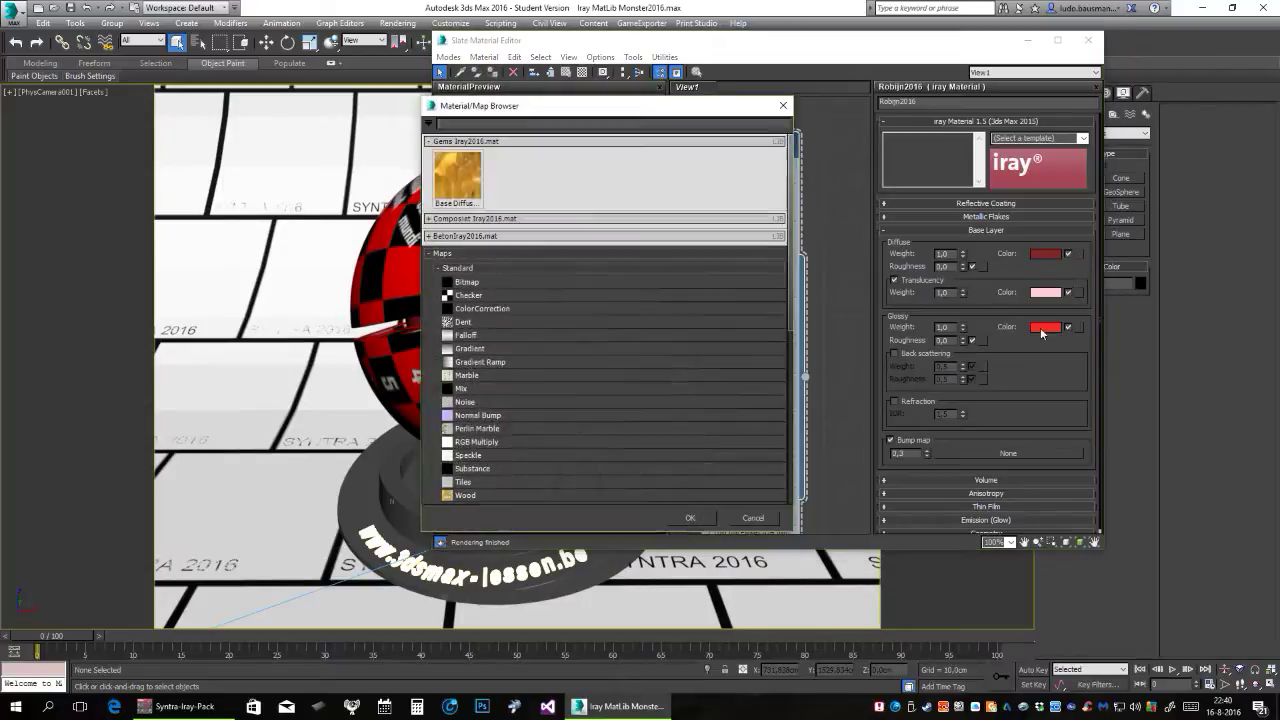
{"action": "scroll", "coordinate": [540, 362], "scroll_direction": "down", "scroll_amount": 2}
{"action": "scroll", "coordinate": [540, 366], "scroll_direction": "down", "scroll_amount": 3}
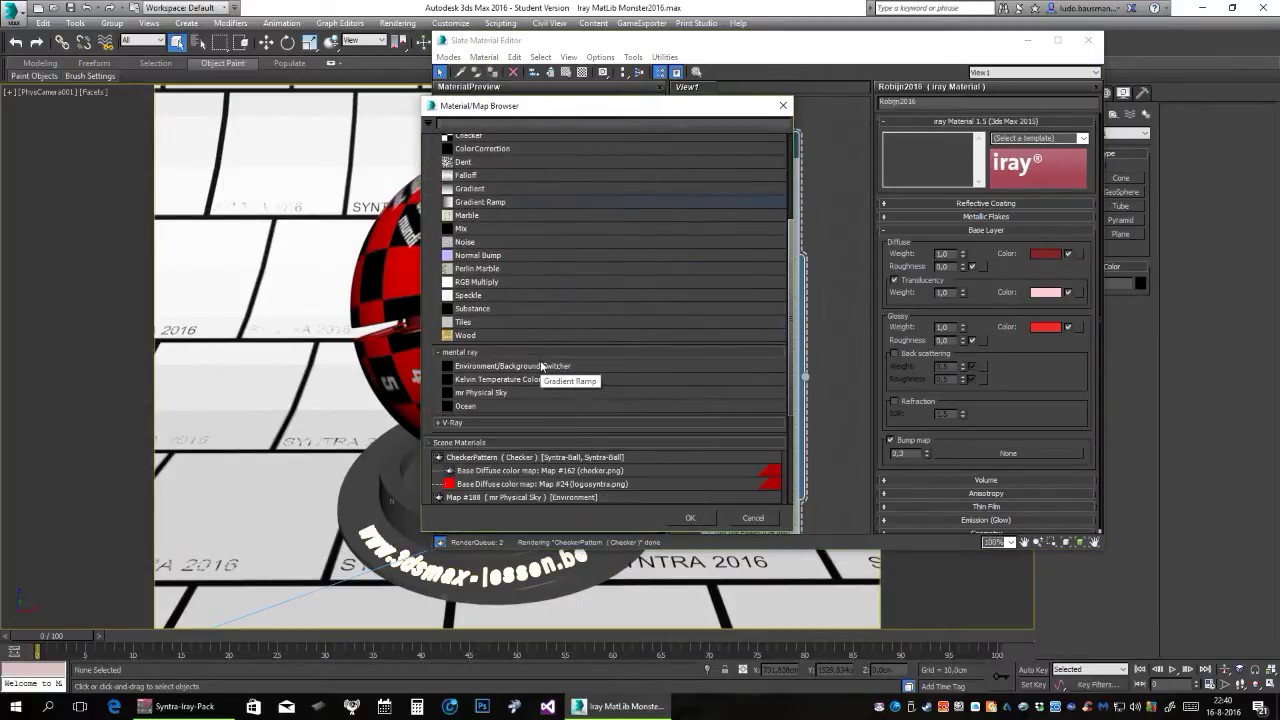
{"action": "scroll", "coordinate": [512, 381], "scroll_direction": "down", "scroll_amount": 2}
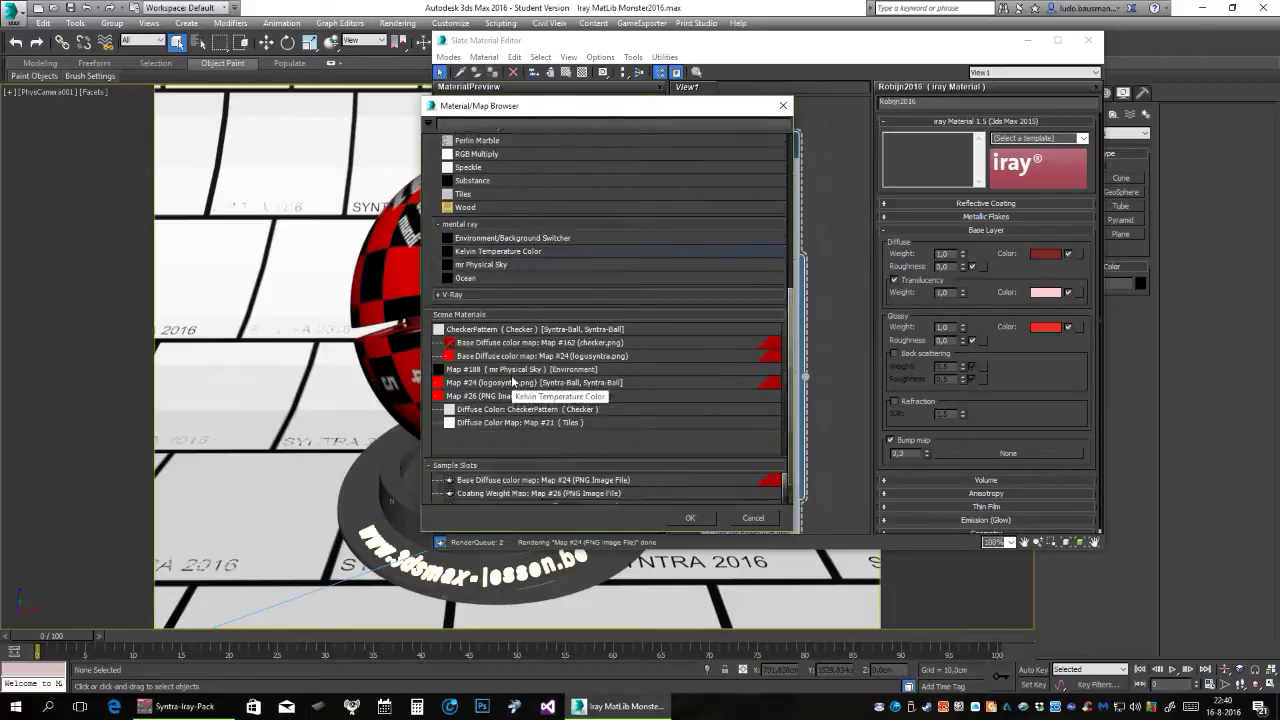
{"action": "scroll", "coordinate": [512, 381], "scroll_direction": "down", "scroll_amount": 2}
{"action": "scroll", "coordinate": [512, 381], "scroll_direction": "down", "scroll_amount": 1}
{"action": "scroll", "coordinate": [512, 381], "scroll_direction": "up", "scroll_amount": 3}
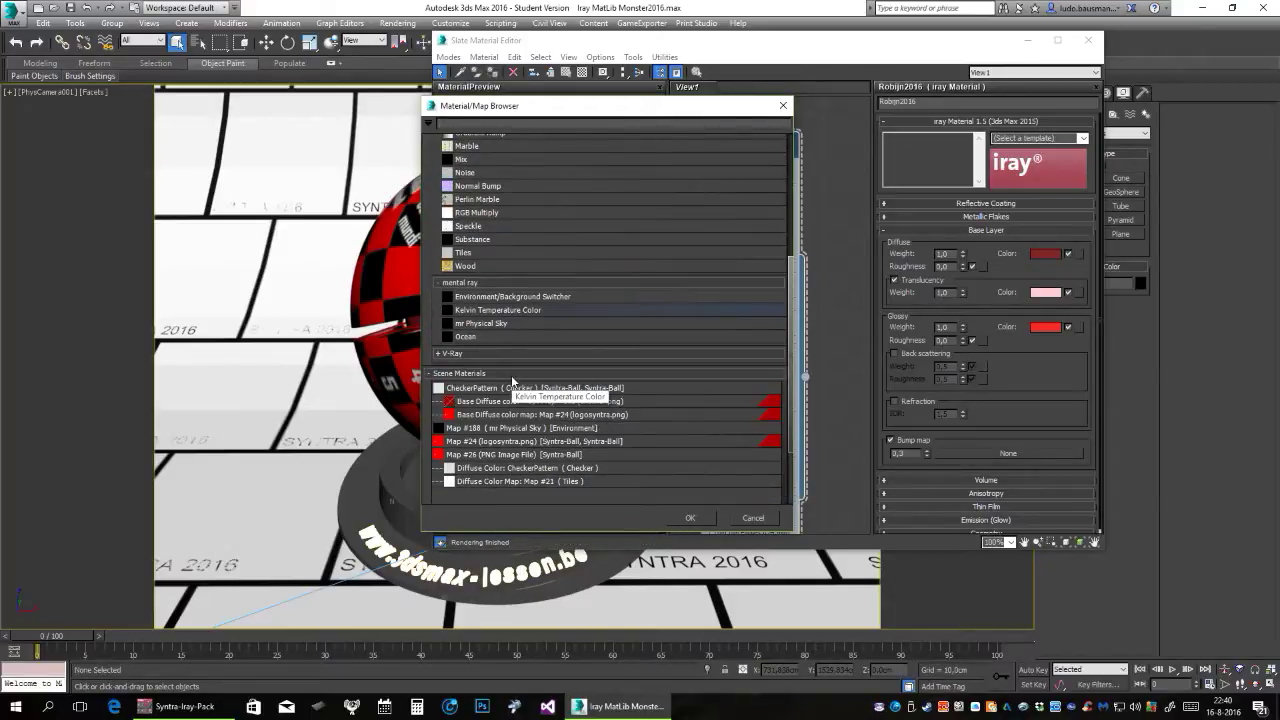
{"action": "scroll", "coordinate": [512, 380], "scroll_direction": "up", "scroll_amount": 3}
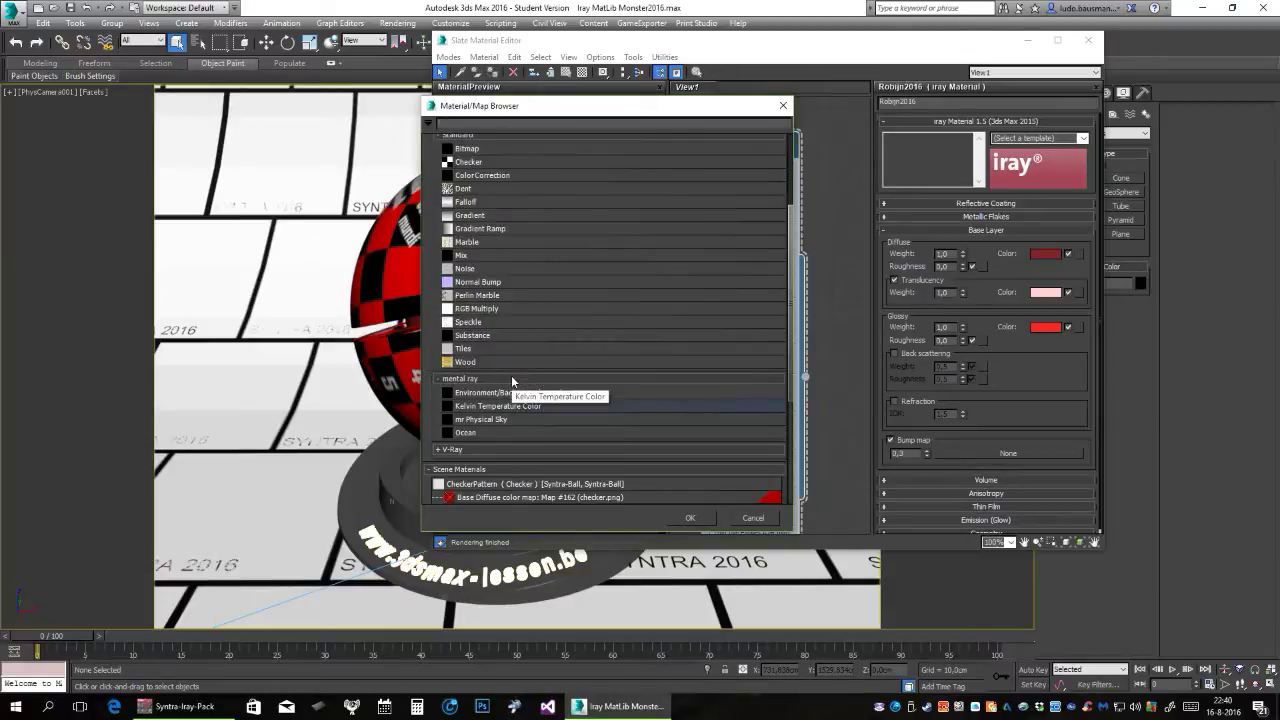
{"action": "scroll", "coordinate": [512, 380], "scroll_direction": "up", "scroll_amount": 3}
{"action": "scroll", "coordinate": [512, 381], "scroll_direction": "down", "scroll_amount": 3}
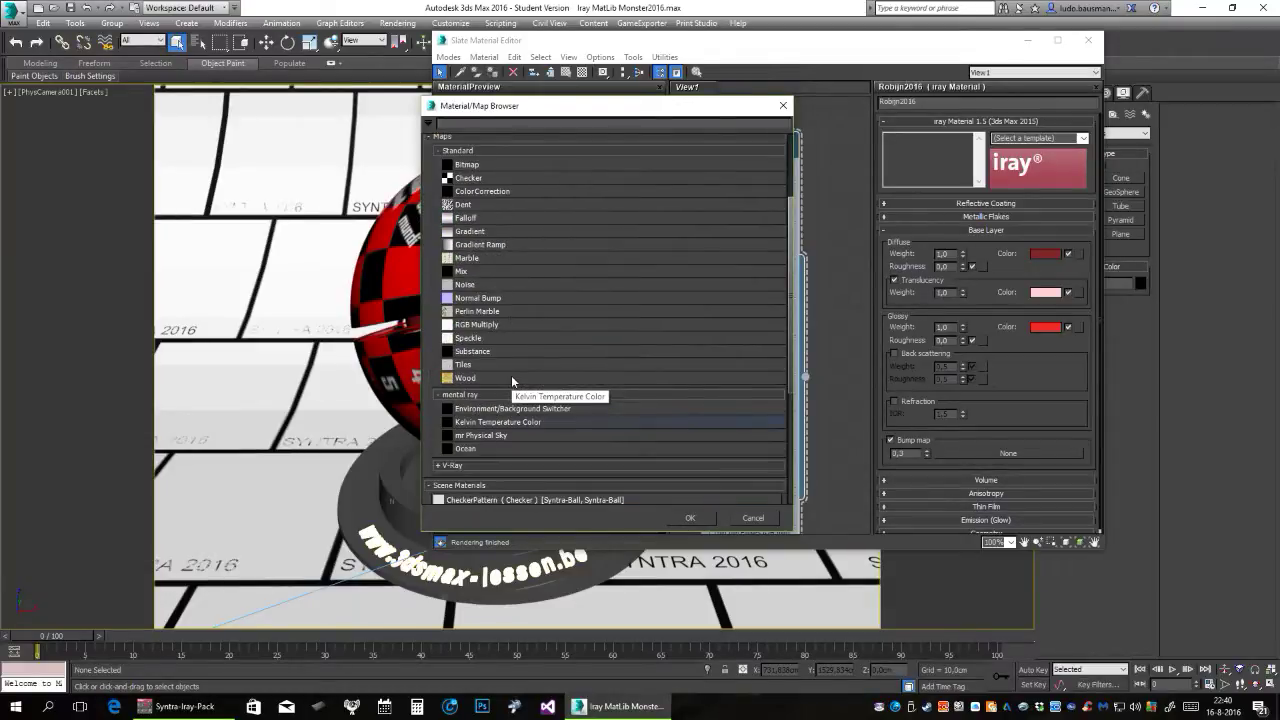
{"action": "scroll", "coordinate": [512, 381], "scroll_direction": "down", "scroll_amount": 5}
{"action": "scroll", "coordinate": [512, 381], "scroll_direction": "down", "scroll_amount": 1}
{"action": "scroll", "coordinate": [512, 381], "scroll_direction": "up", "scroll_amount": 3}
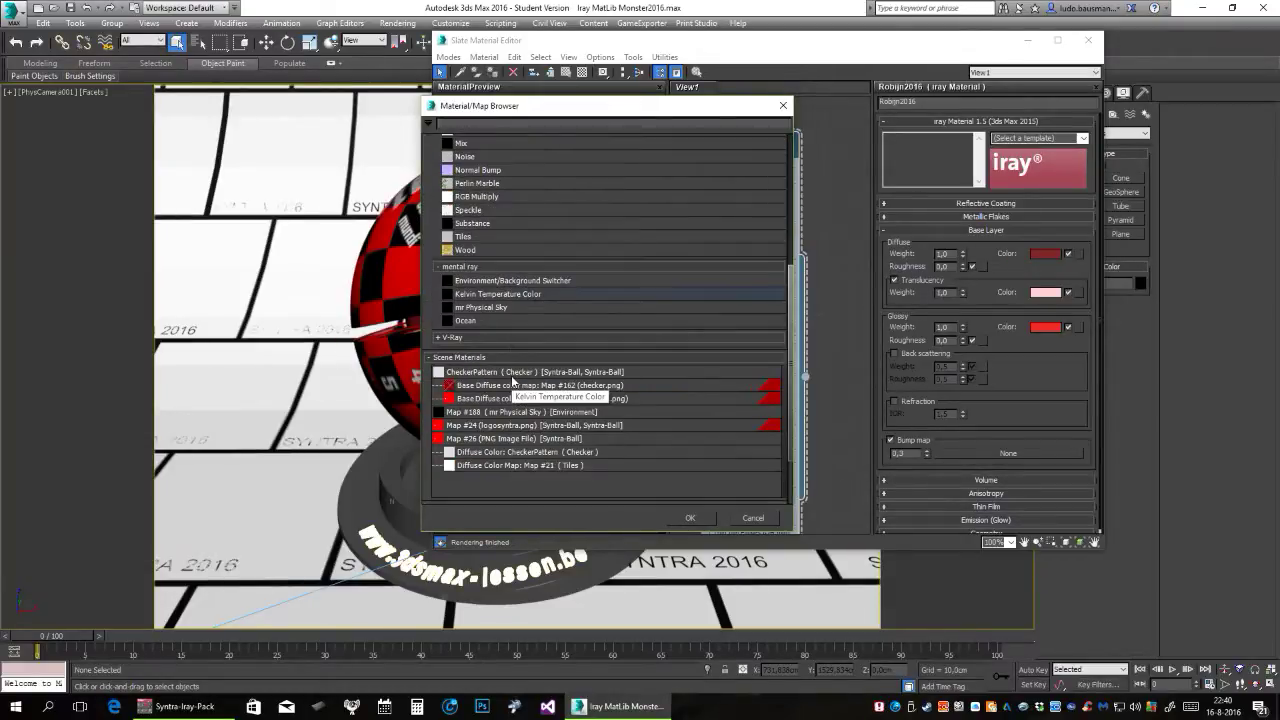
{"action": "left_click", "coordinate": [782, 106]}
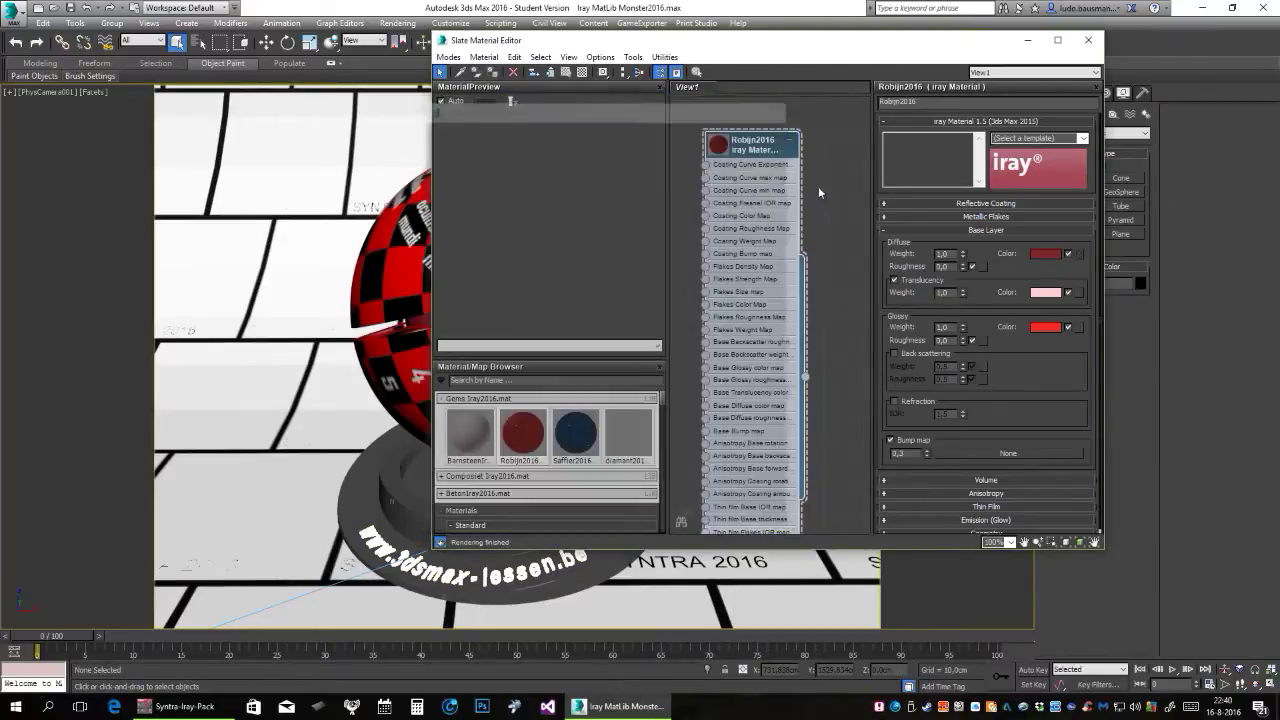
{"action": "scroll", "coordinate": [993, 247], "scroll_direction": "up", "scroll_amount": 1}
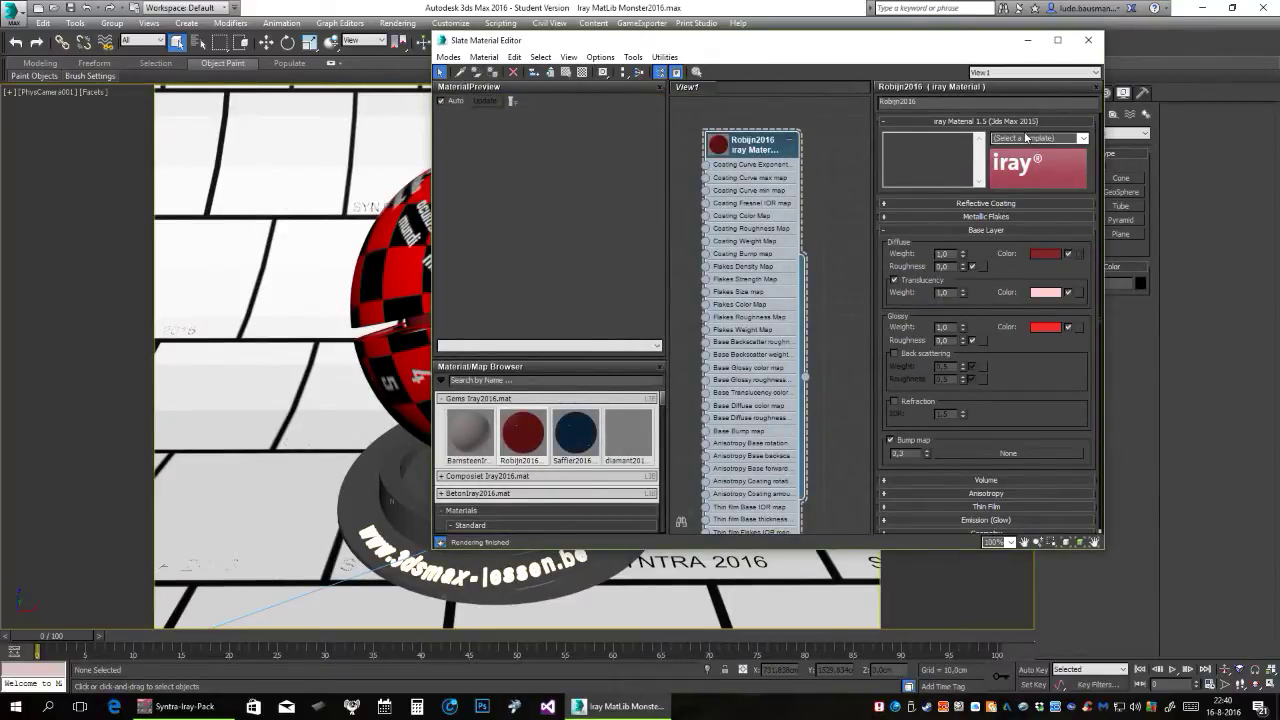
Swap the Slate editor for the Compact Material Editor and list material types for logo-boll.
{"action": "left_click", "coordinate": [1088, 40]}
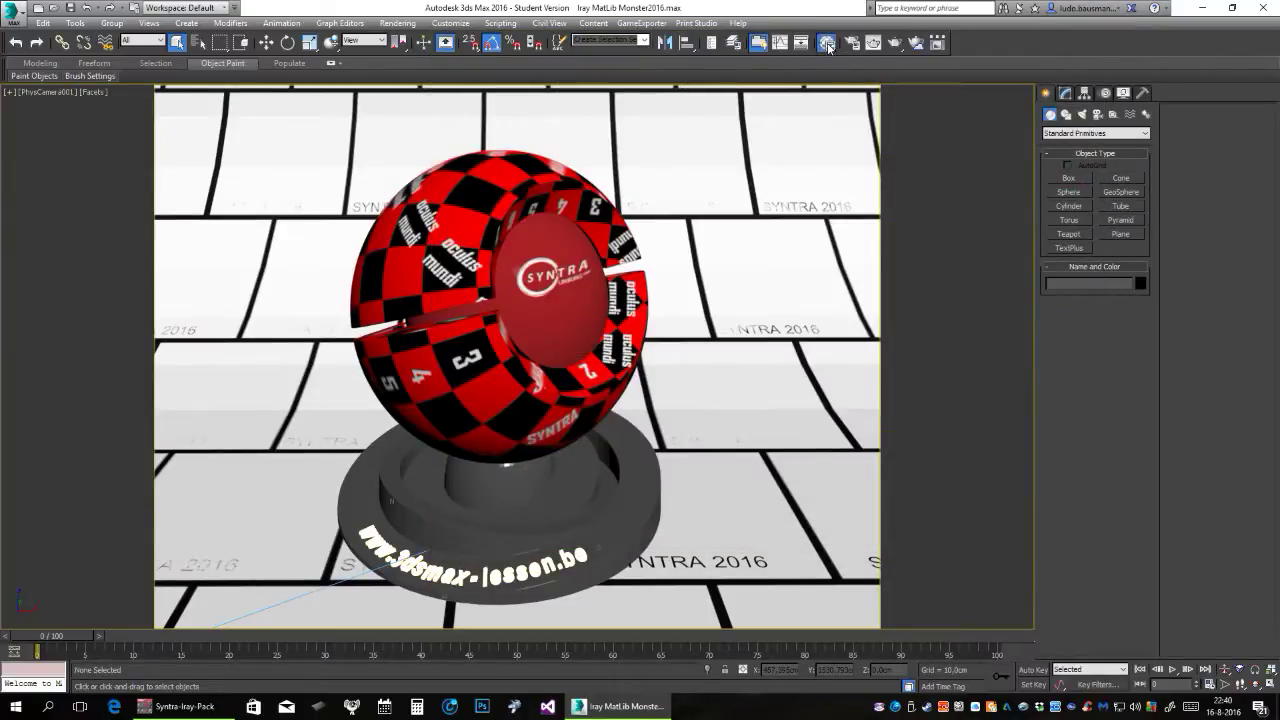
{"action": "left_click_drag", "start_coordinate": [827, 42], "coordinate": [828, 64]}
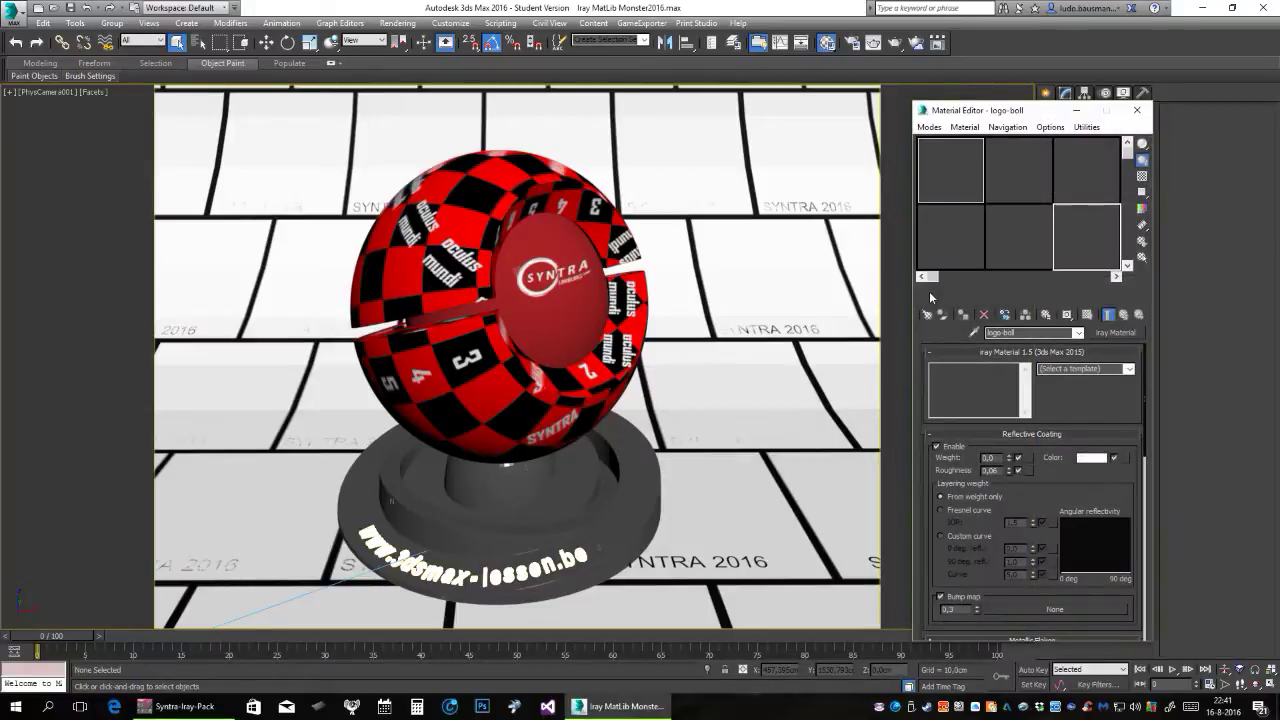
{"action": "left_click", "coordinate": [1116, 333]}
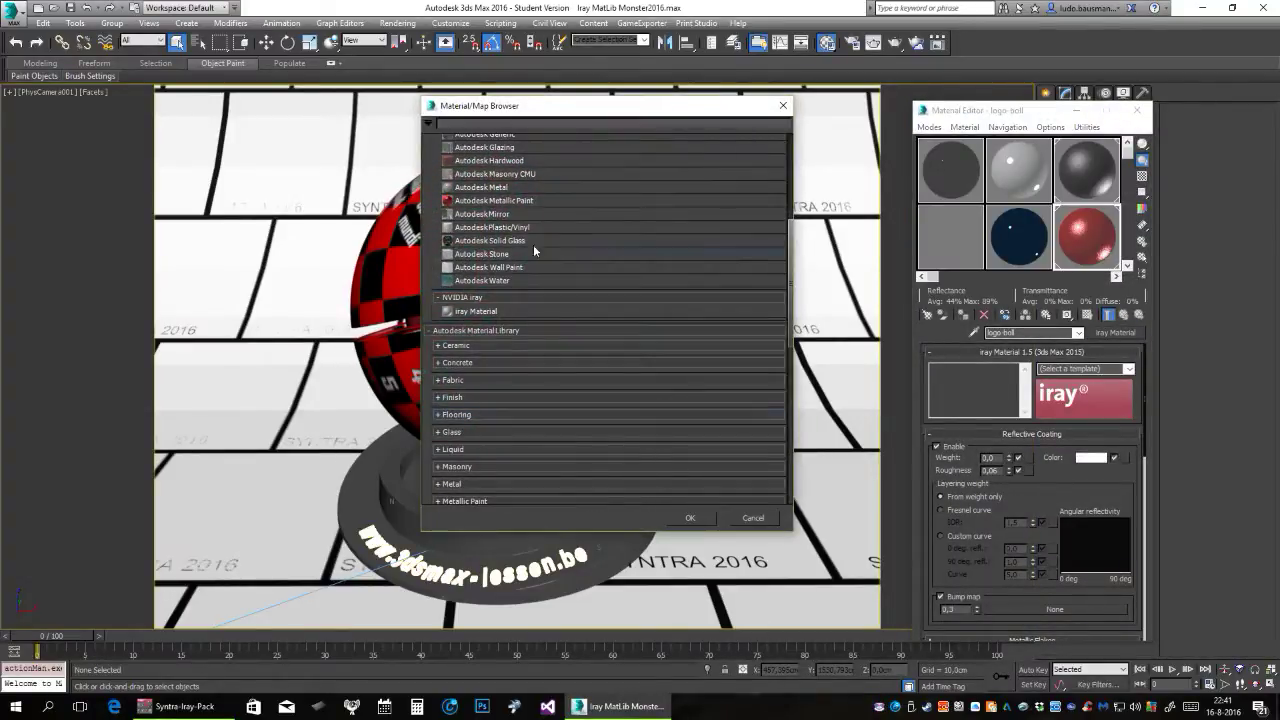
Collapse the Standard, mental ray and Autodesk groups, reveal iray Material, then close the browser unchanged.
{"action": "left_click", "coordinate": [446, 298]}
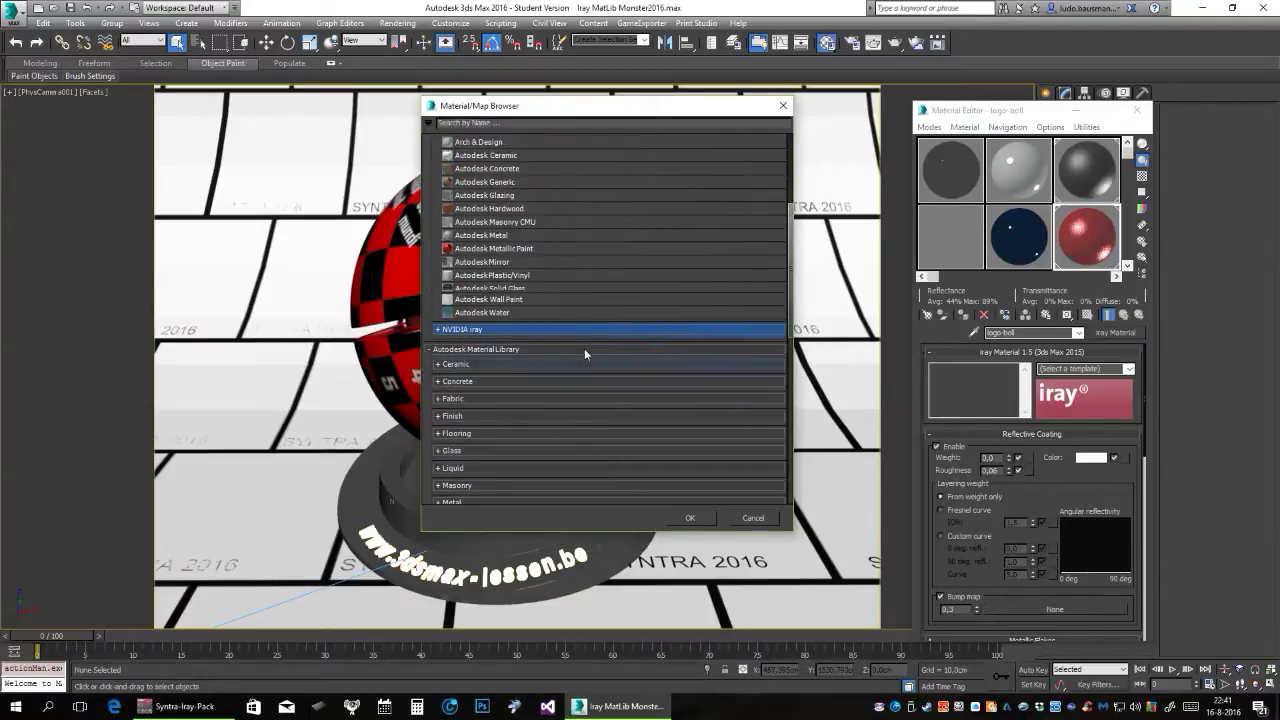
{"action": "left_click", "coordinate": [430, 365]}
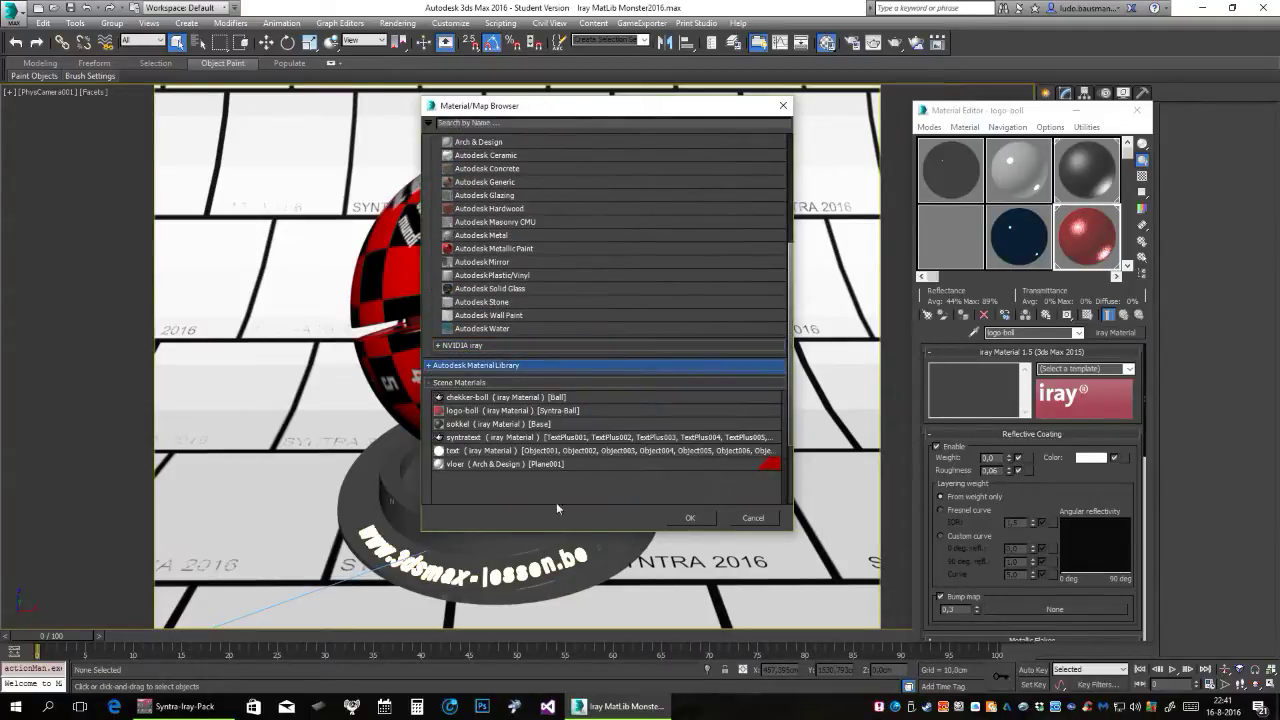
{"action": "scroll", "coordinate": [640, 349], "scroll_direction": "up", "scroll_amount": 5}
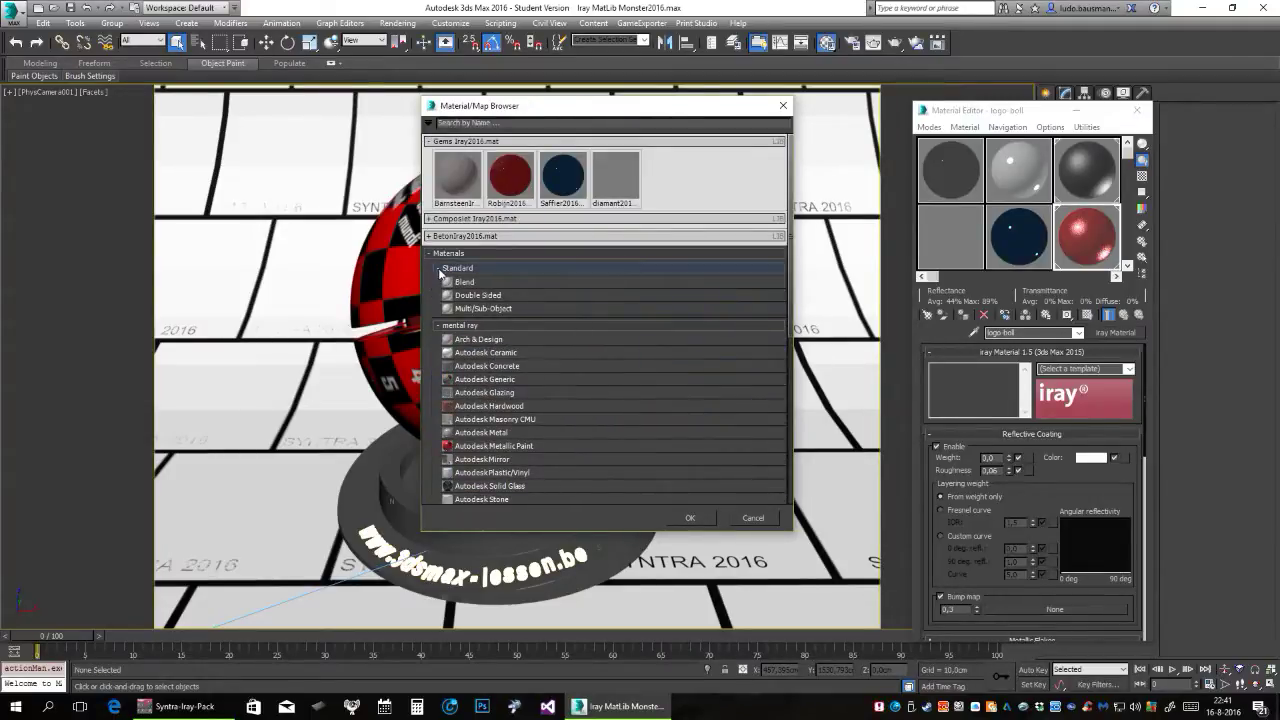
{"action": "left_click", "coordinate": [438, 268]}
{"action": "left_click", "coordinate": [440, 285]}
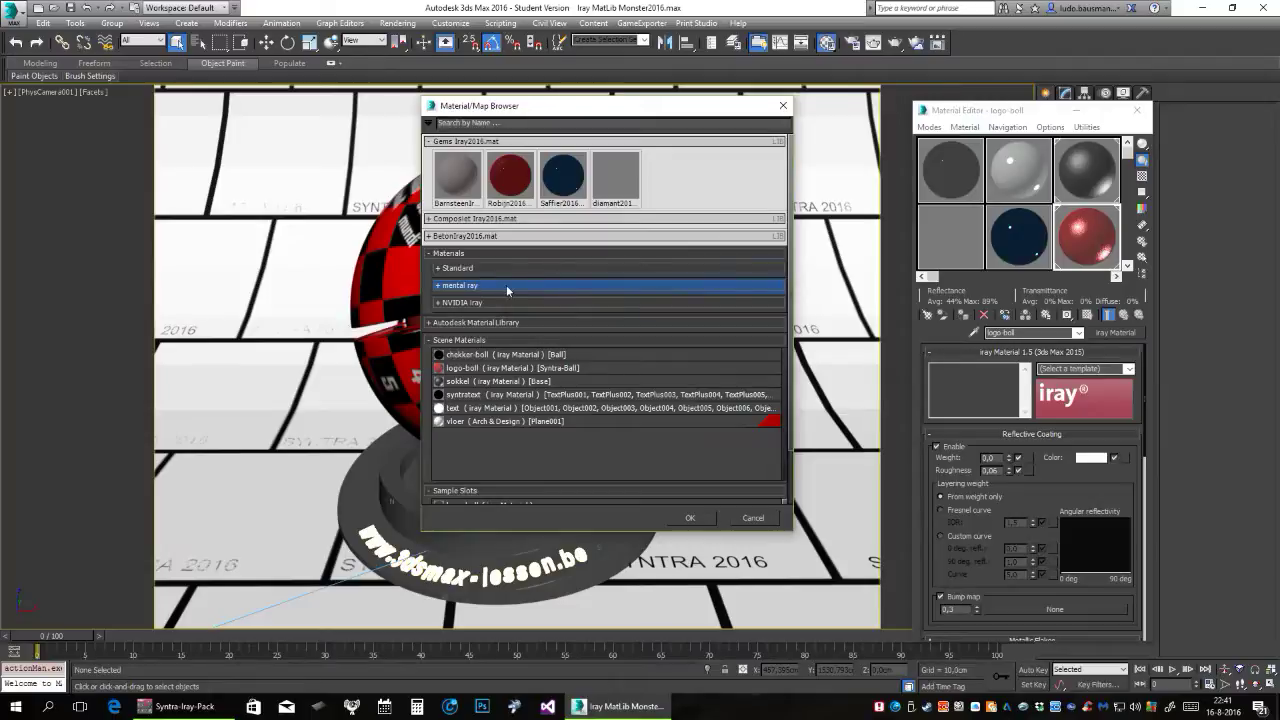
{"action": "left_click", "coordinate": [440, 303]}
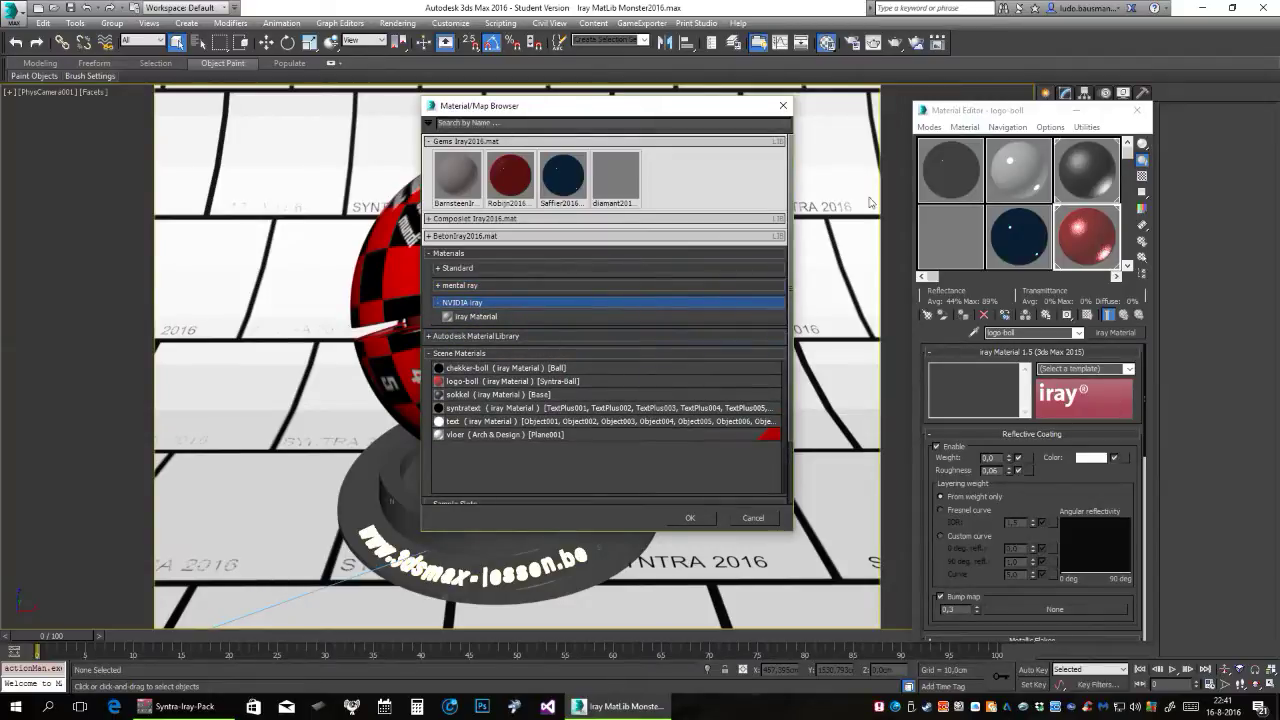
{"action": "left_click", "coordinate": [783, 105]}
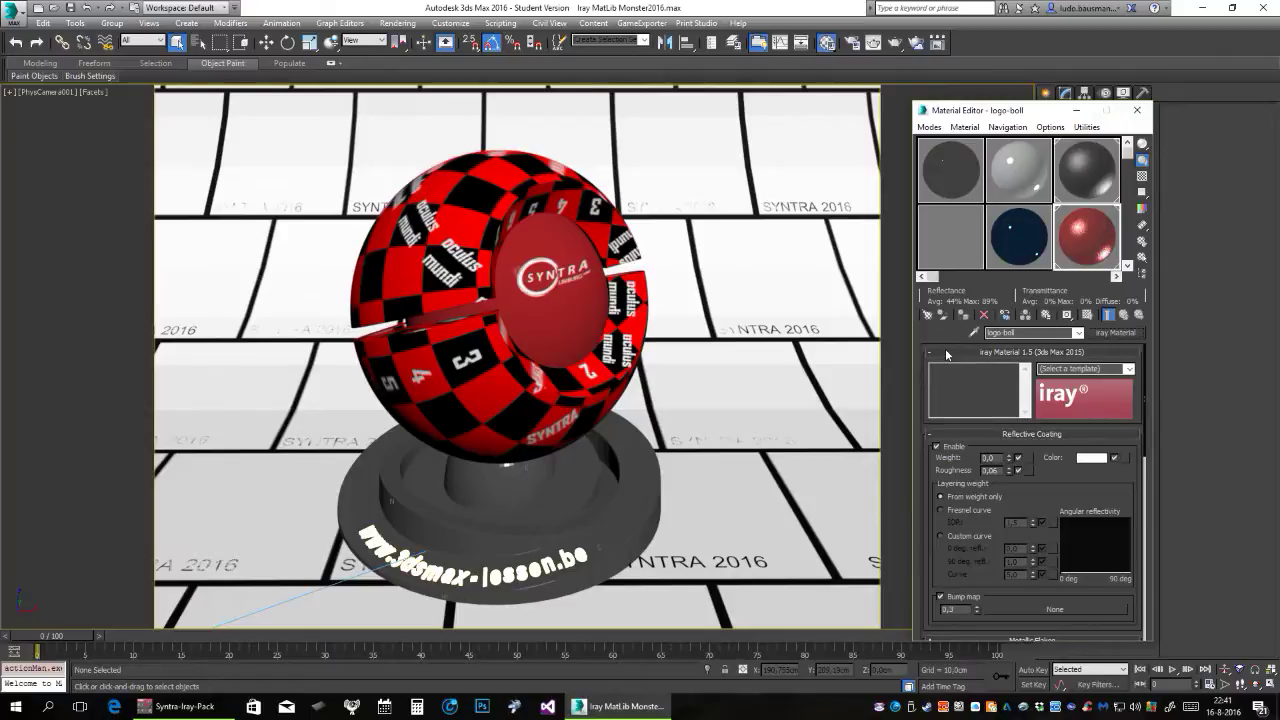
Collapse and re-expand the Reflective Coating, Base Layer and Volume rollouts of logo-boll.
{"action": "left_click", "coordinate": [977, 435]}
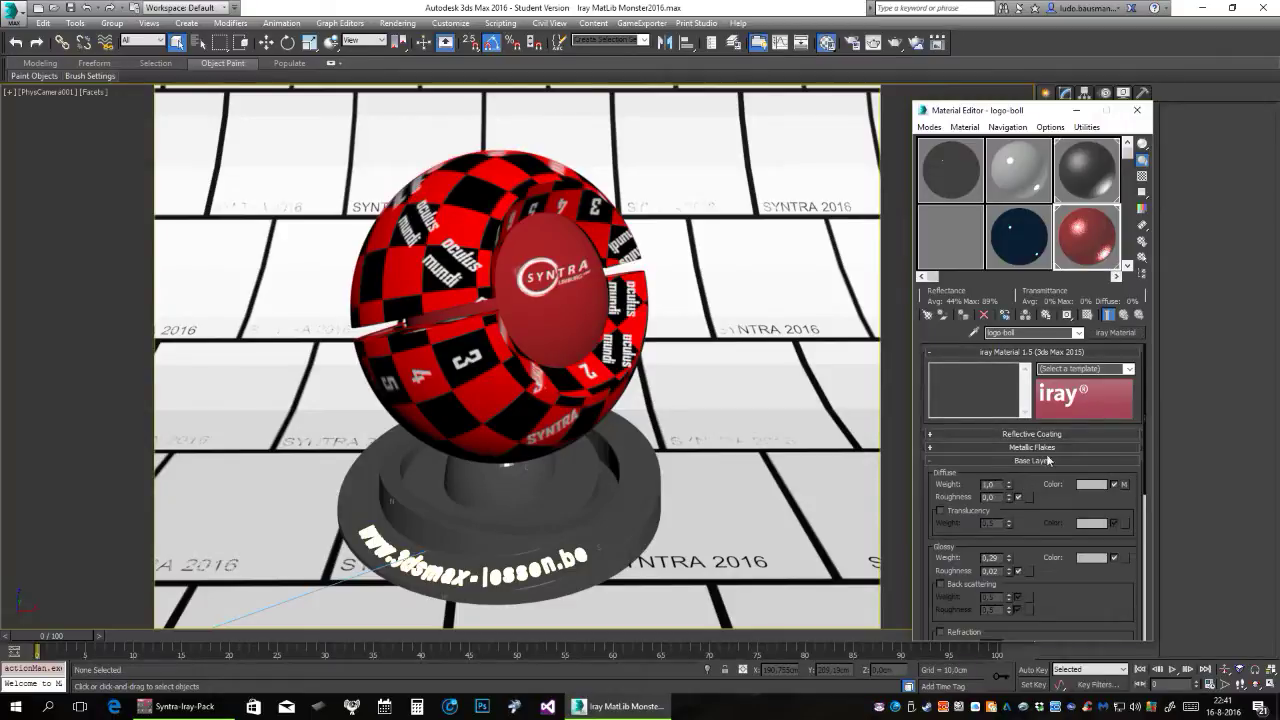
{"action": "left_click", "coordinate": [960, 458]}
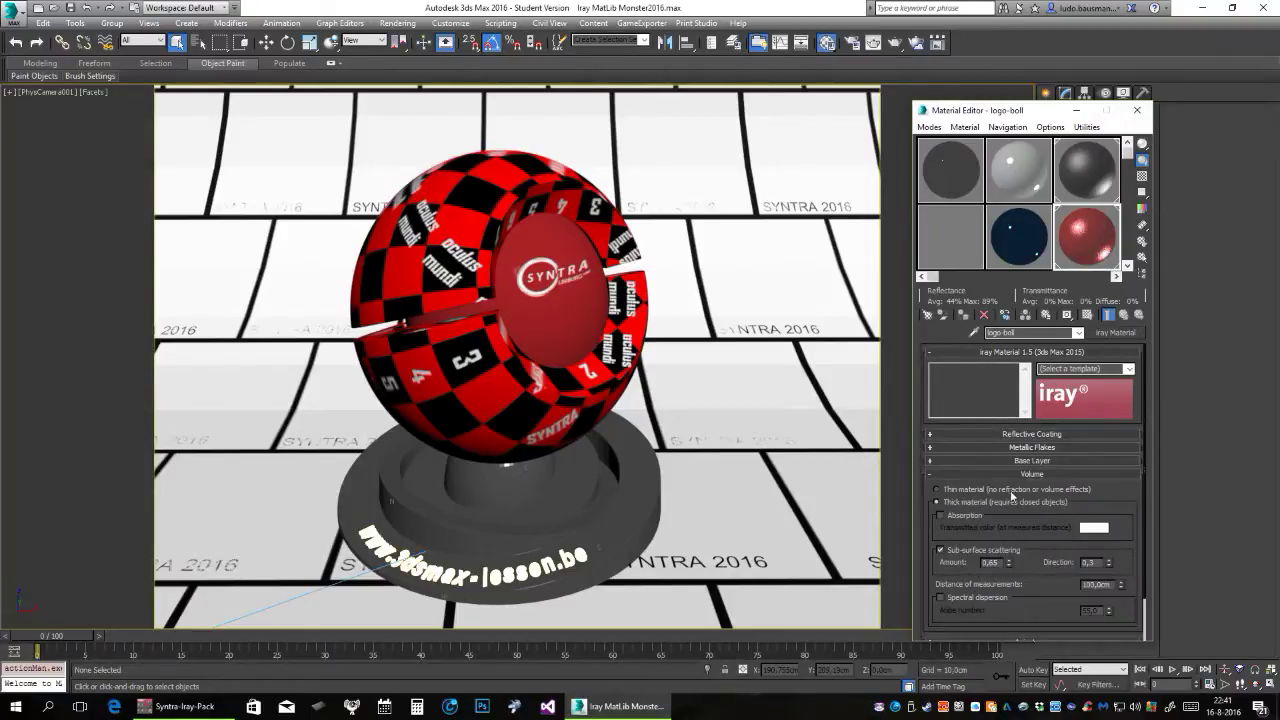
{"action": "left_click", "coordinate": [967, 471]}
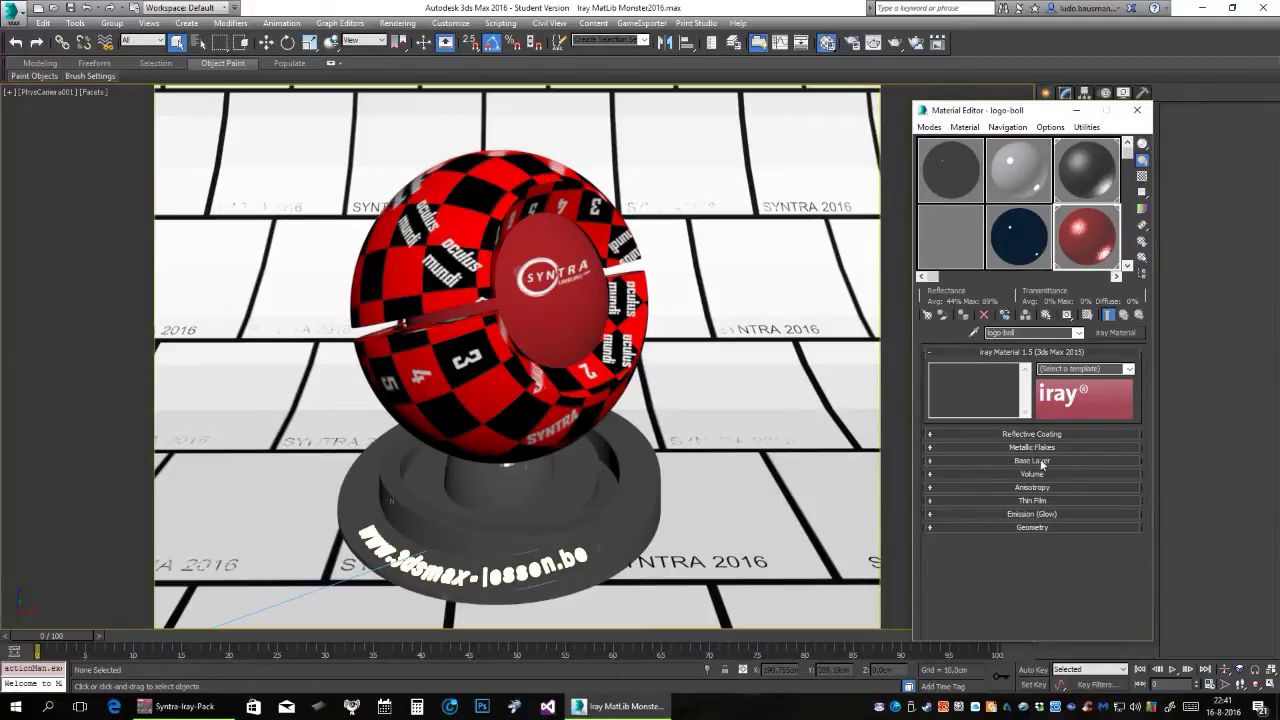
{"action": "left_click", "coordinate": [1032, 461]}
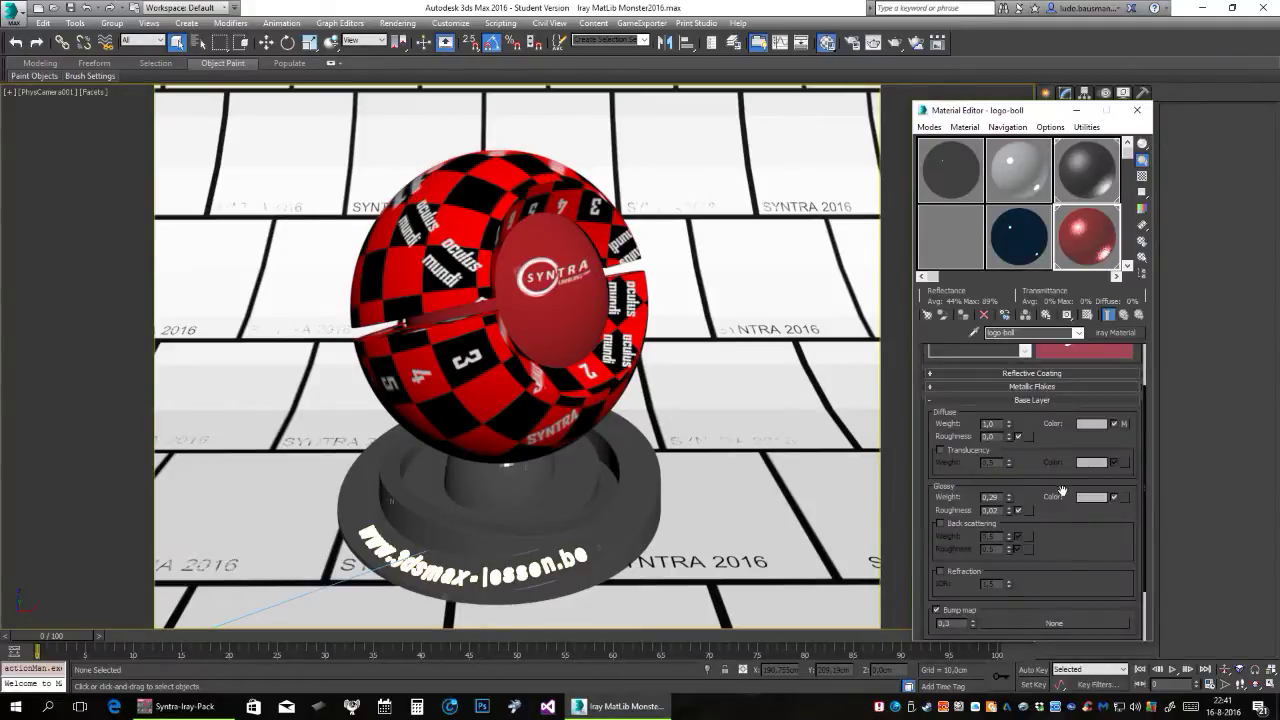
{"action": "left_click", "coordinate": [966, 400]}
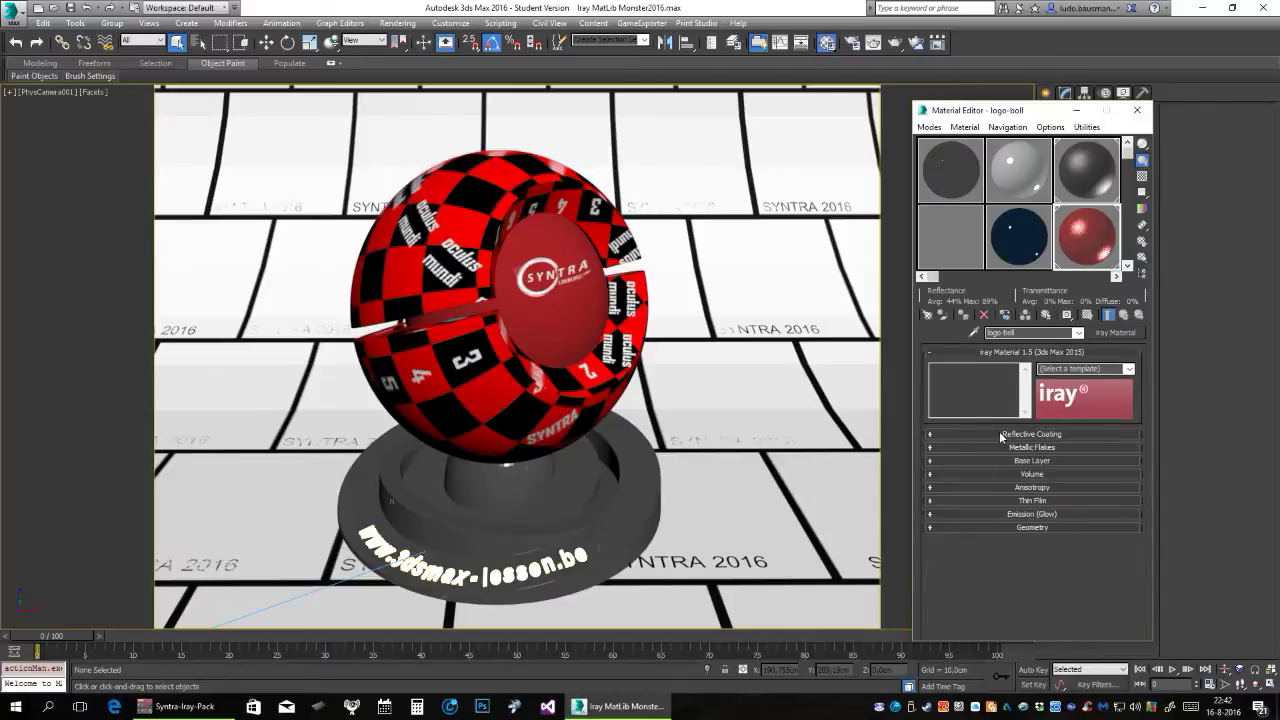
{"action": "left_click", "coordinate": [988, 434]}
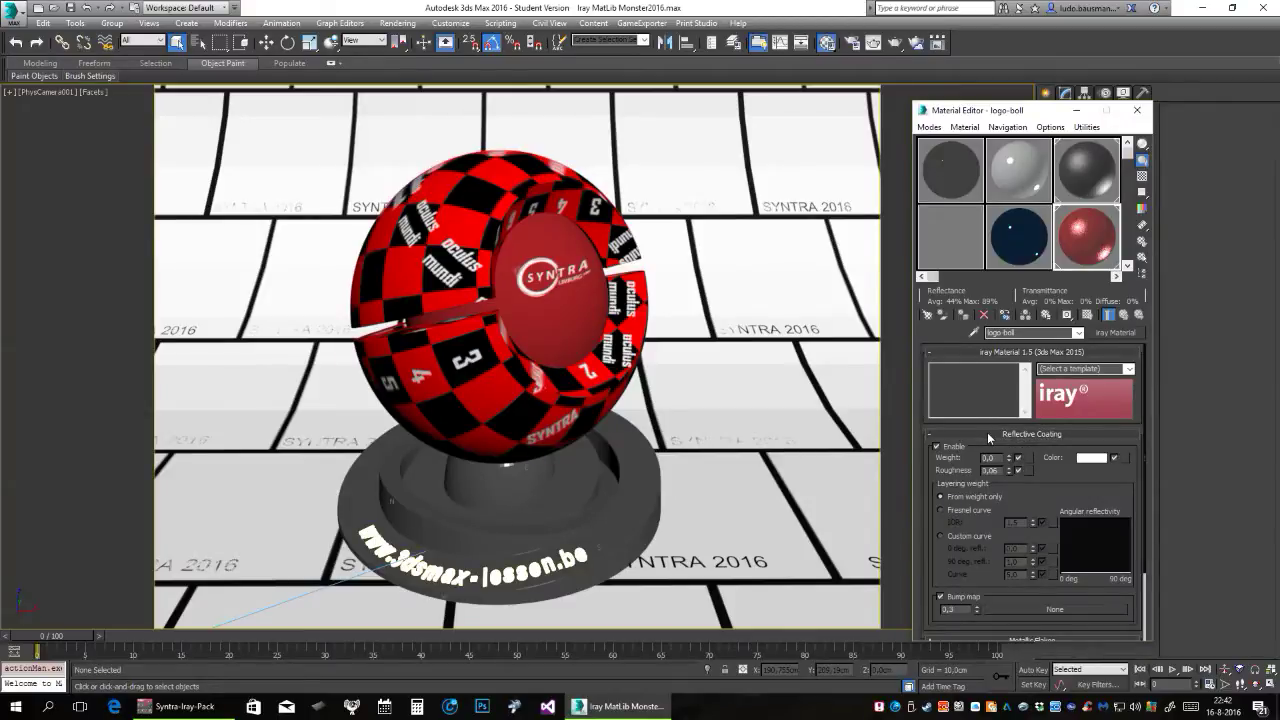
{"action": "left_click", "coordinate": [988, 436]}
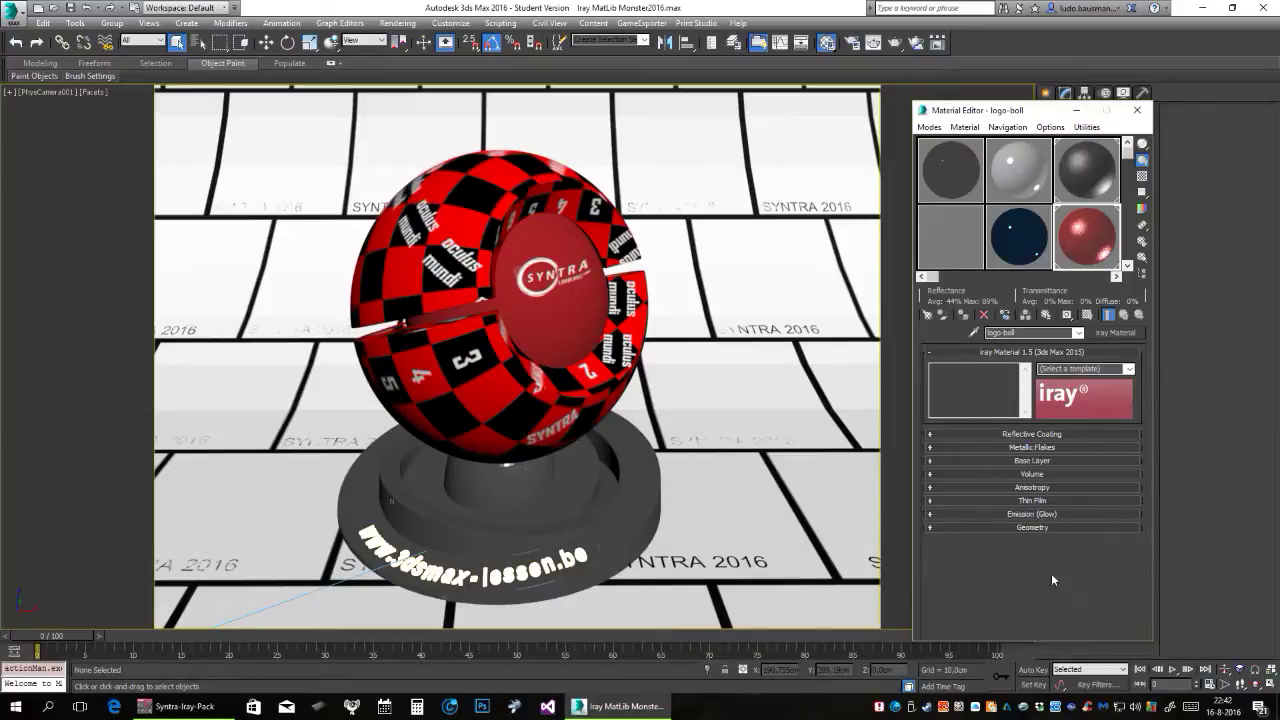
Close the Material Editor and quit 3ds Max 2016 with Don't Save.
{"action": "left_click", "coordinate": [1138, 113]}
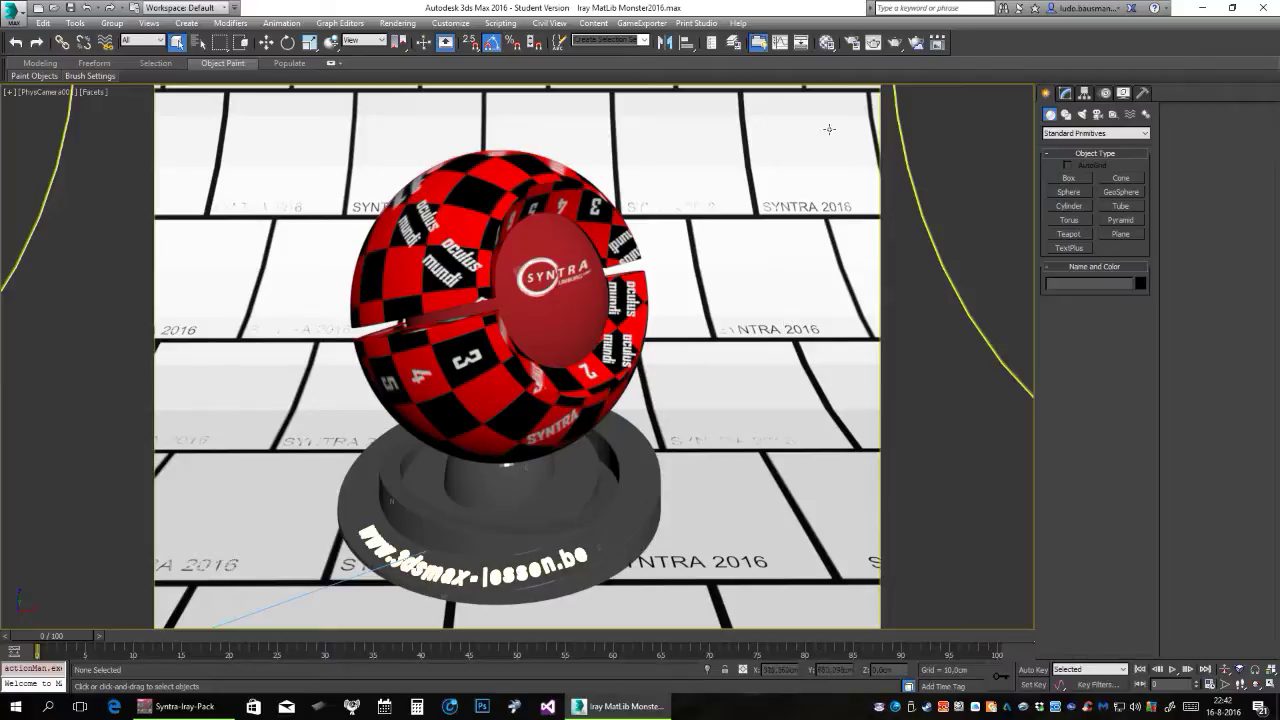
{"action": "left_click", "coordinate": [1272, 8]}
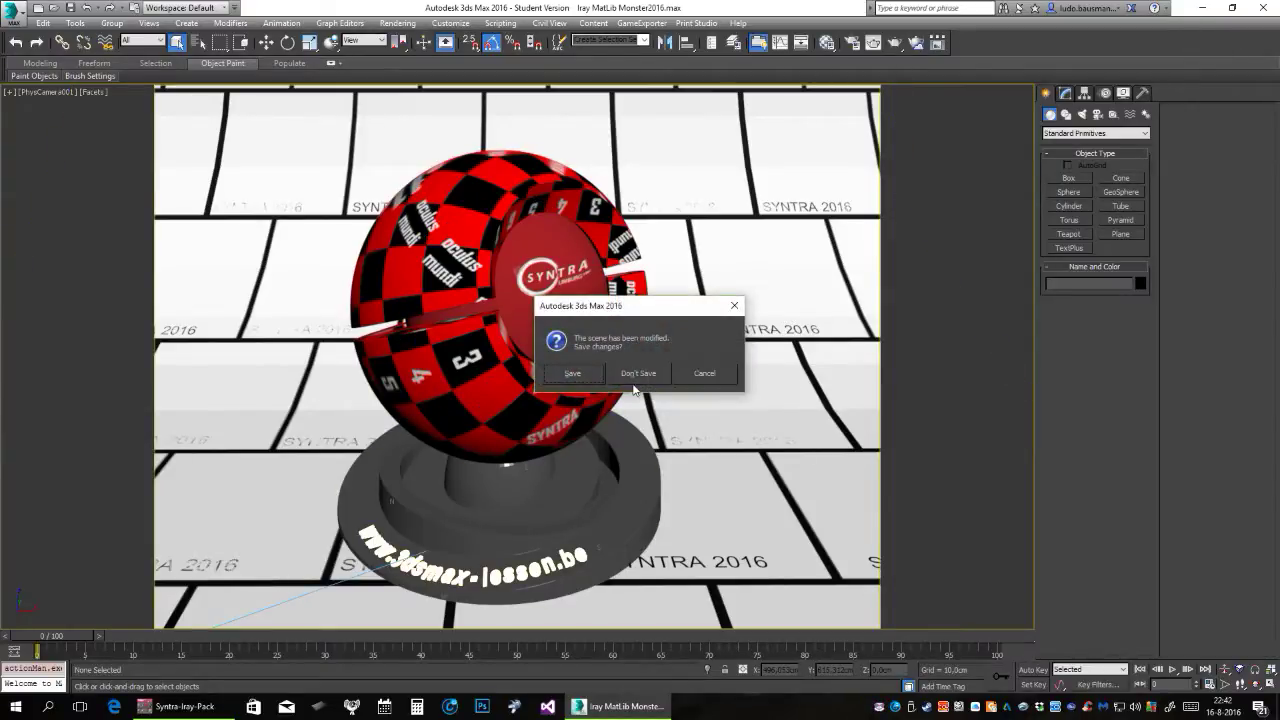
{"action": "left_click", "coordinate": [638, 375]}
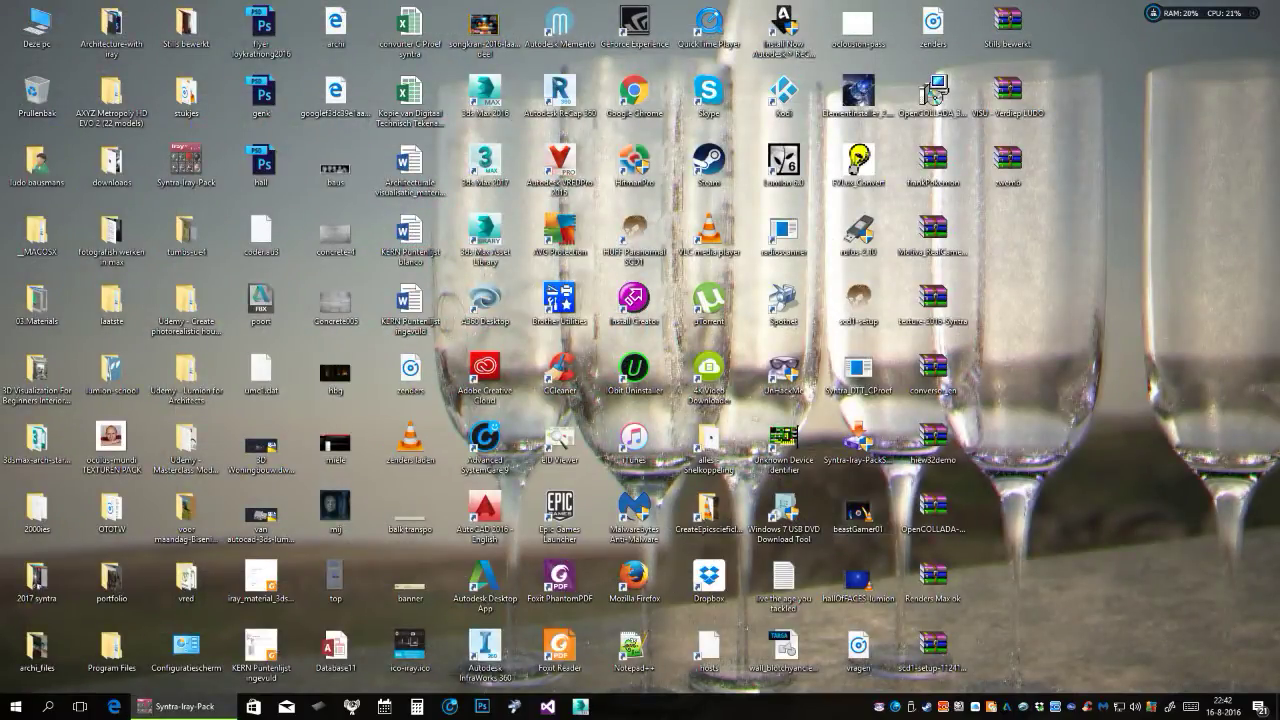
Launch Iray MatLib Monster2017 from the Syntra-Iray-Pack folder, then close that folder window.
{"action": "left_click", "coordinate": [185, 706]}
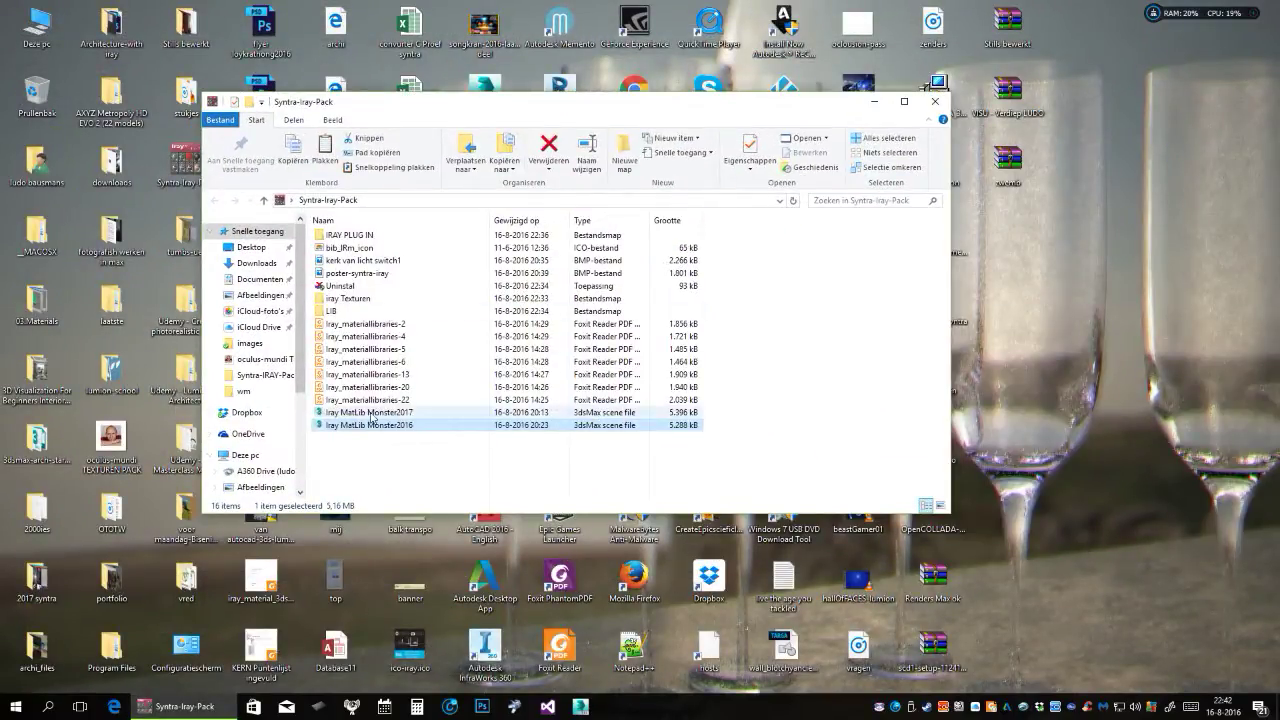
{"action": "double_click", "coordinate": [371, 413]}
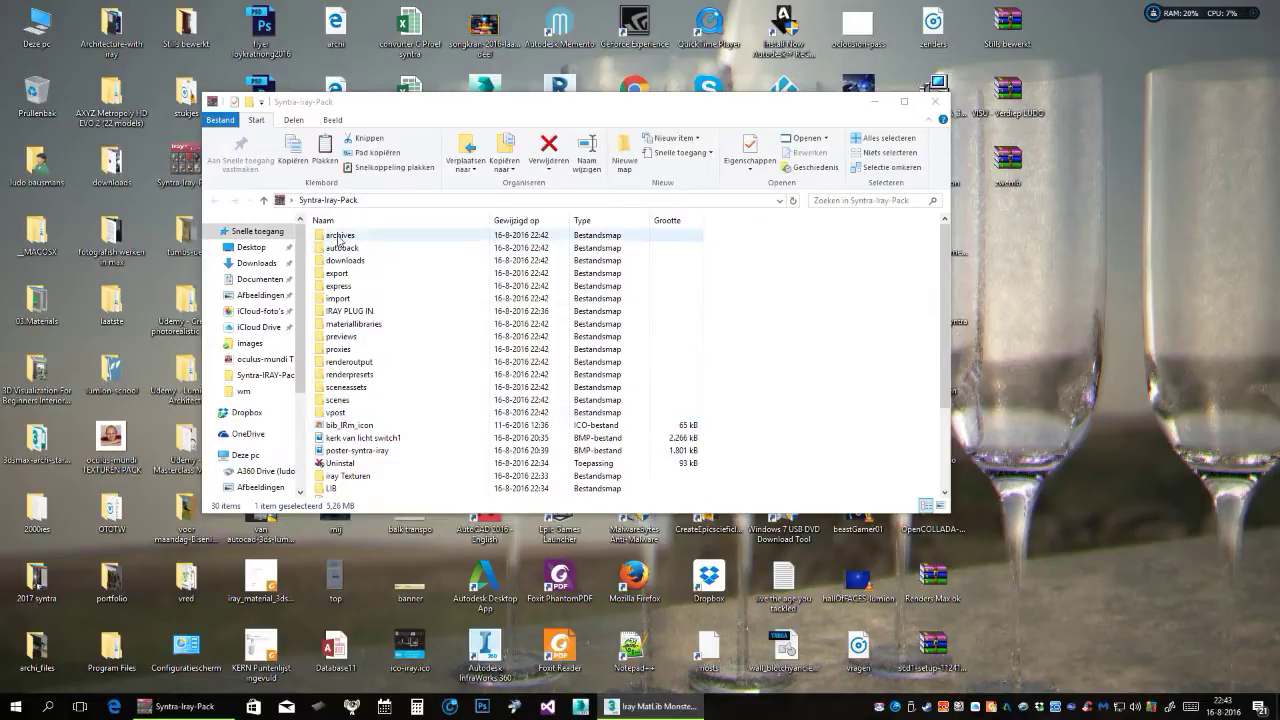
{"action": "left_click", "coordinate": [930, 103]}
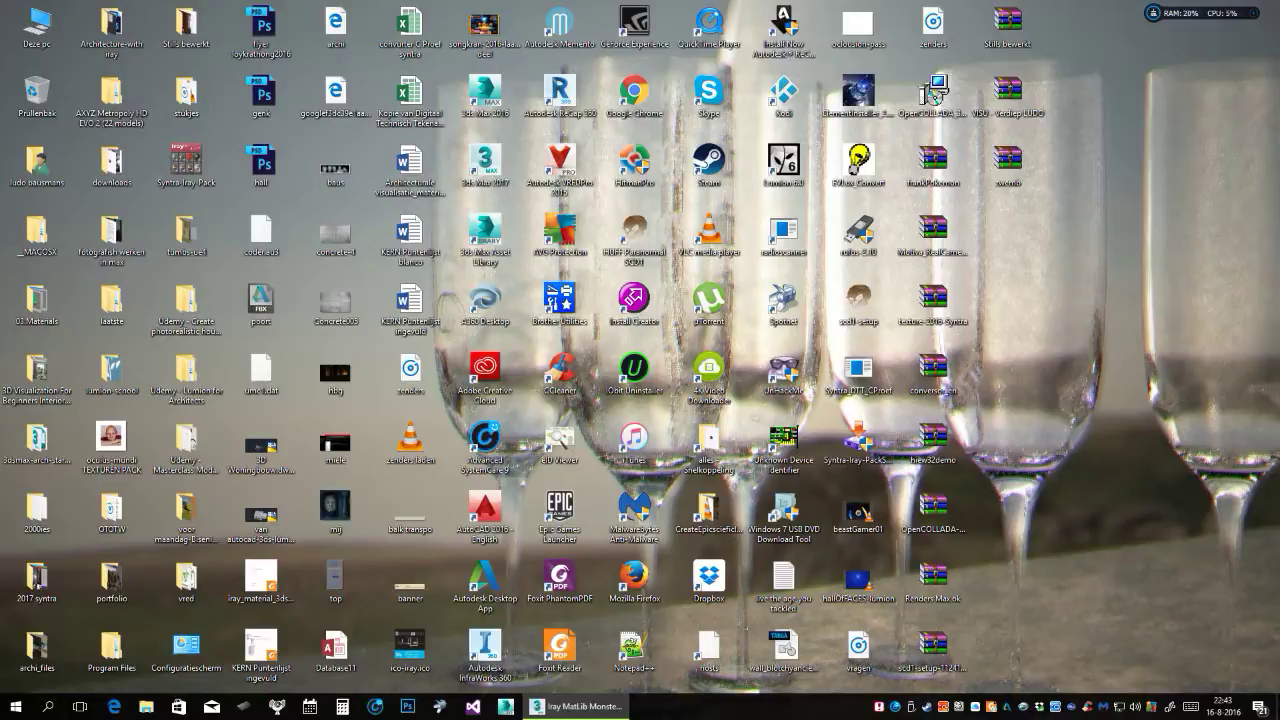
Get past the Missing DLLs and Student Version warnings and maximize 3ds Max 2017.
{"action": "left_click_drag", "start_coordinate": [491, 209], "coordinate": [698, 213]}
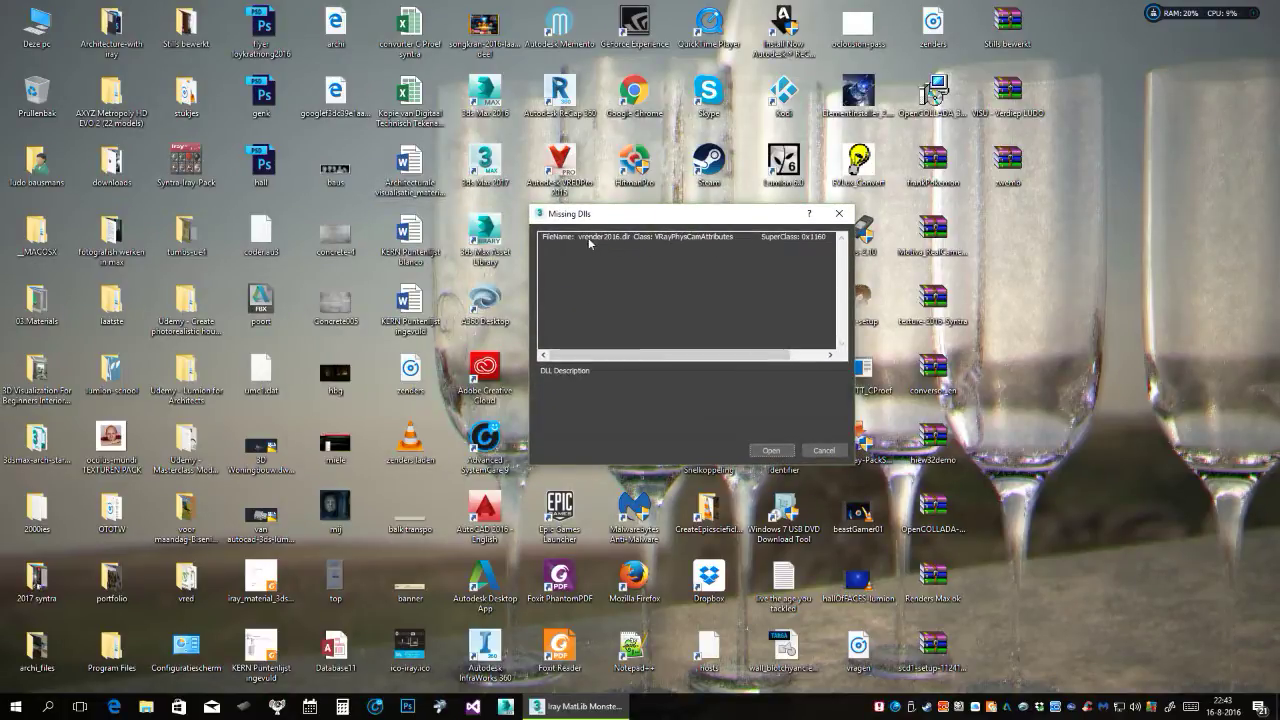
{"action": "left_click", "coordinate": [774, 451]}
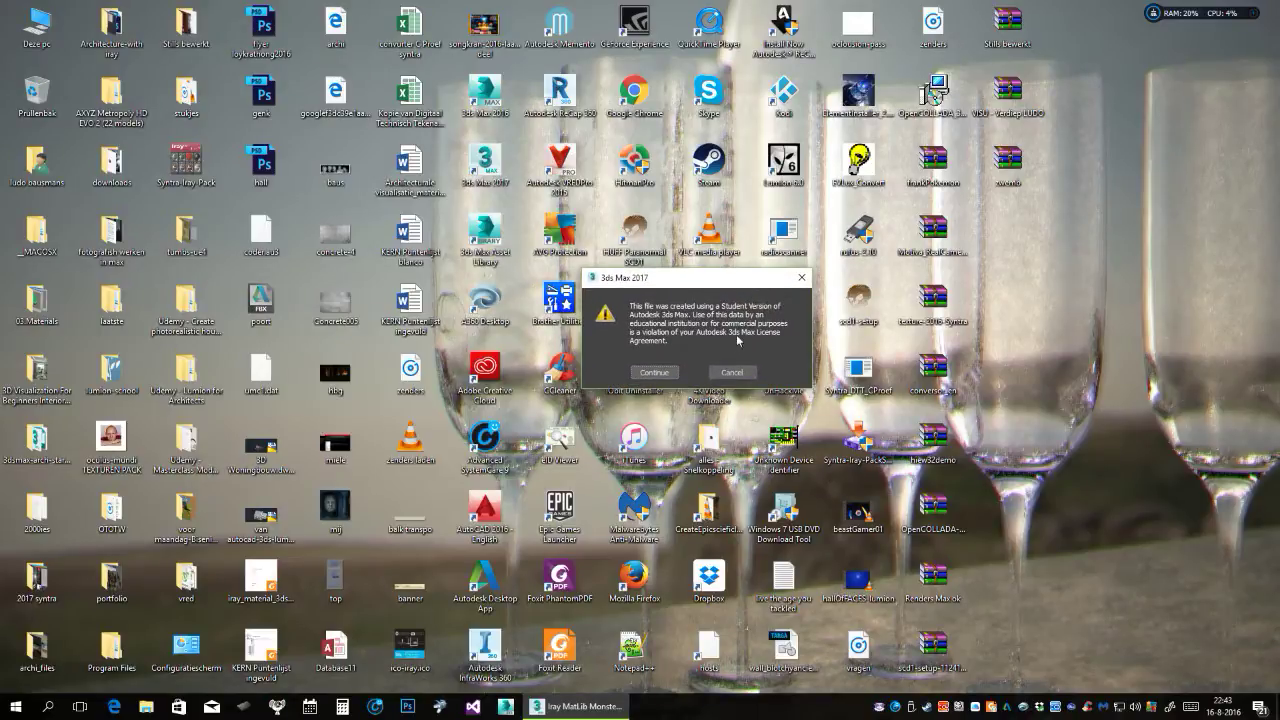
{"action": "left_click", "coordinate": [645, 374]}
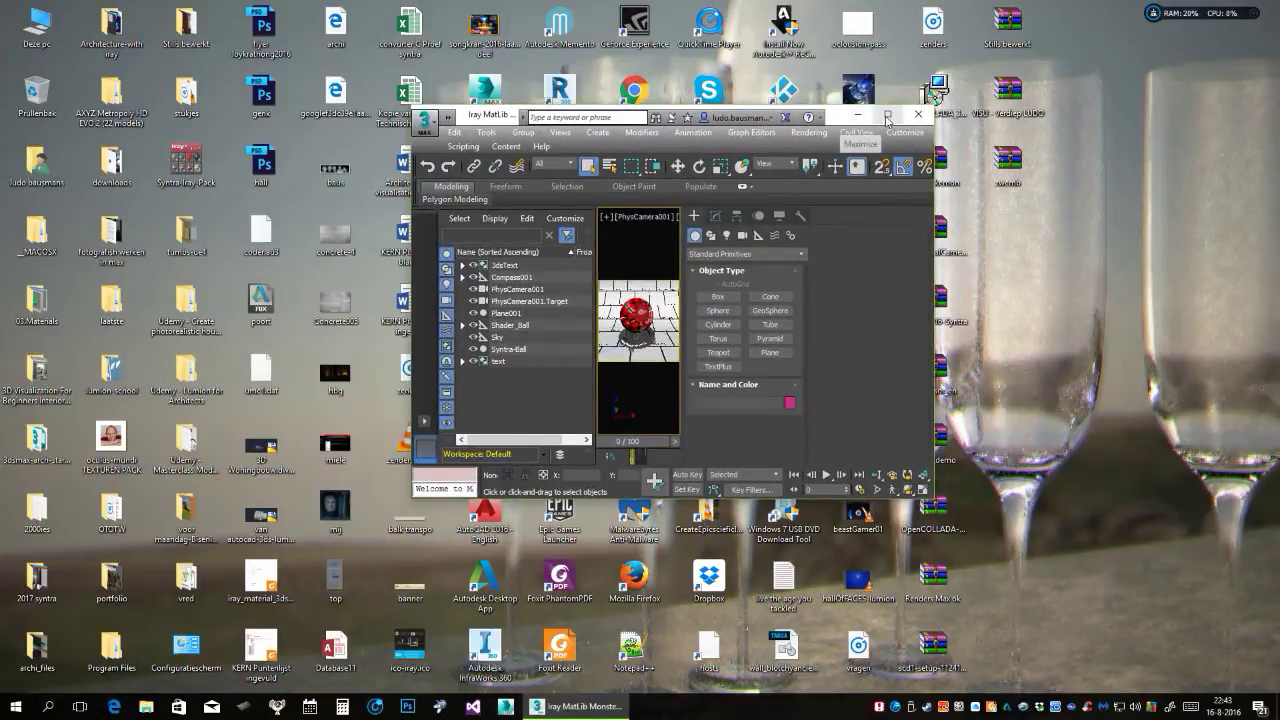
{"action": "left_click", "coordinate": [886, 118]}
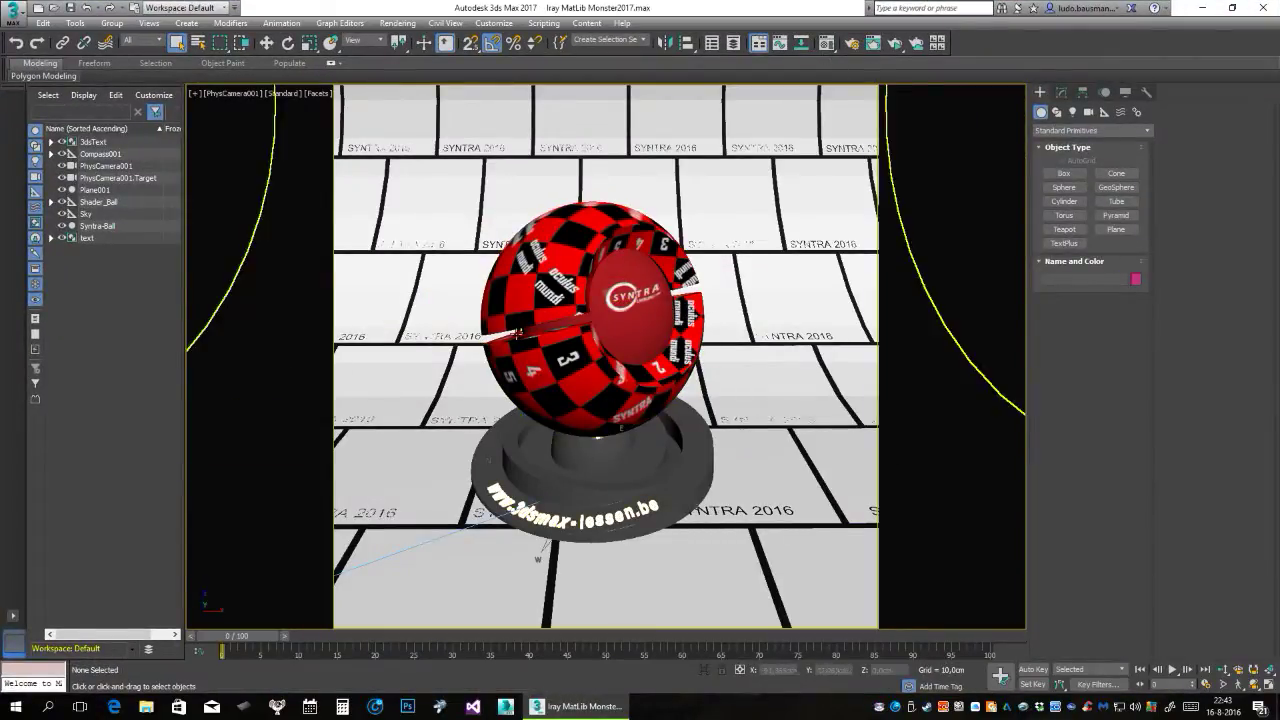
Bring up the Material Editor with M and move it above the shader ball.
{"action": "left_click", "coordinate": [829, 44]}
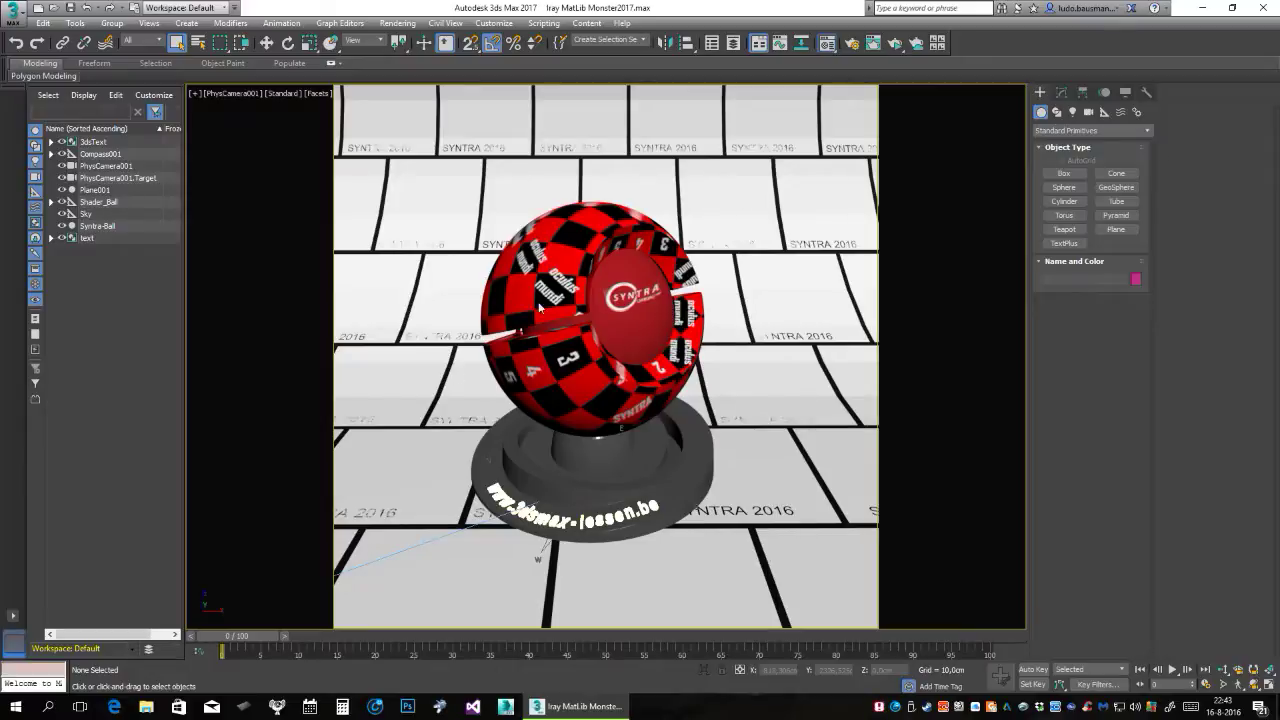
{"action": "key", "text": "m"}
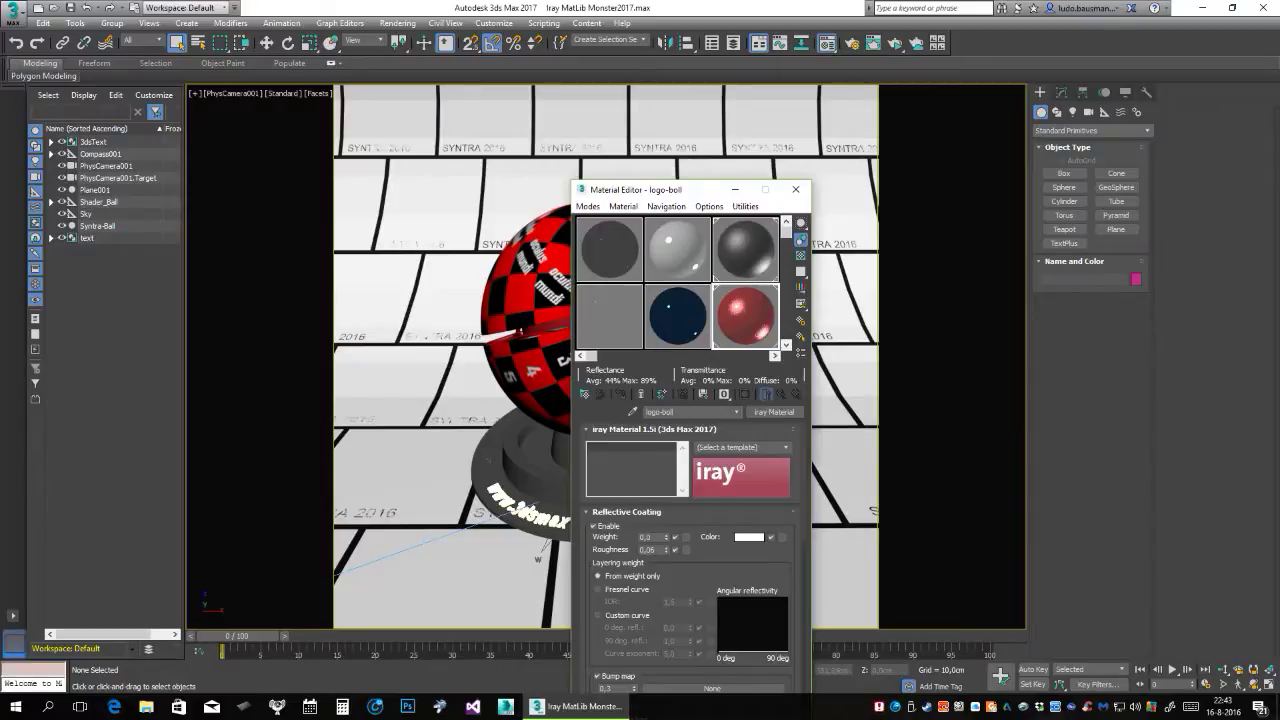
{"action": "left_click_drag", "start_coordinate": [718, 176], "coordinate": [654, 46]}
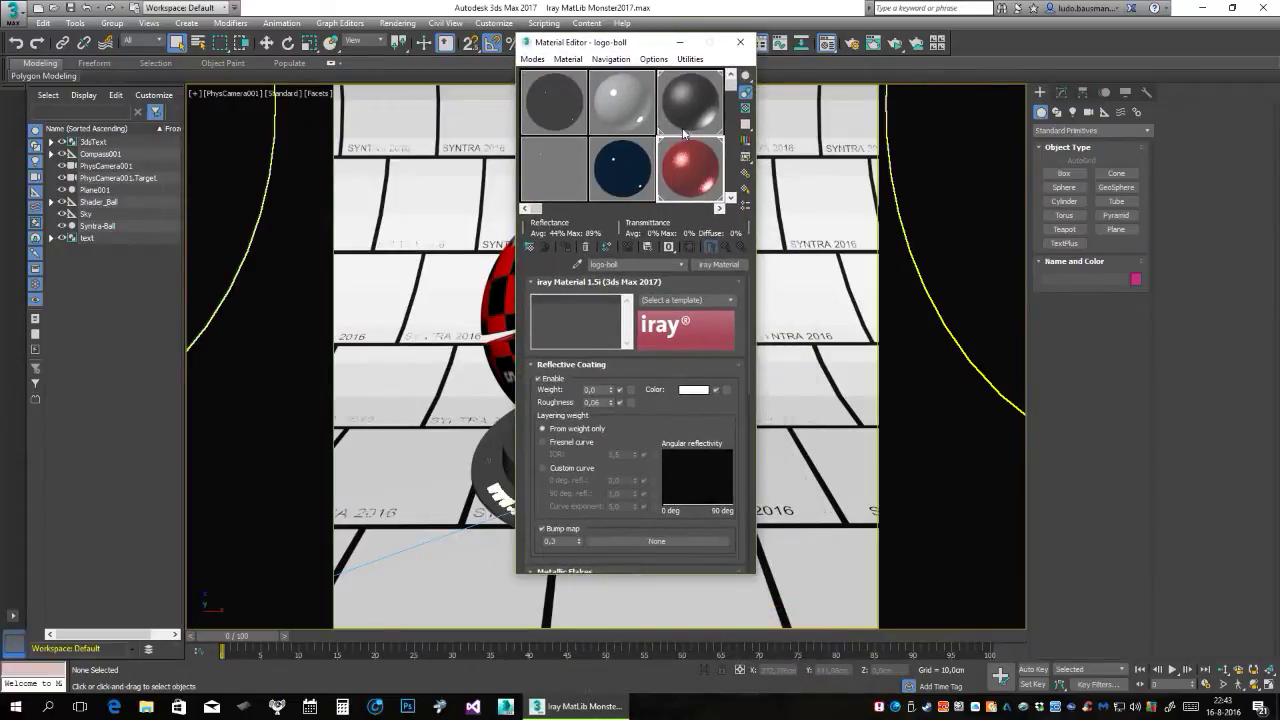
Open the Material/Map Browser via Get Material and expand the BETON Iray.mat library.
{"action": "left_click", "coordinate": [529, 248]}
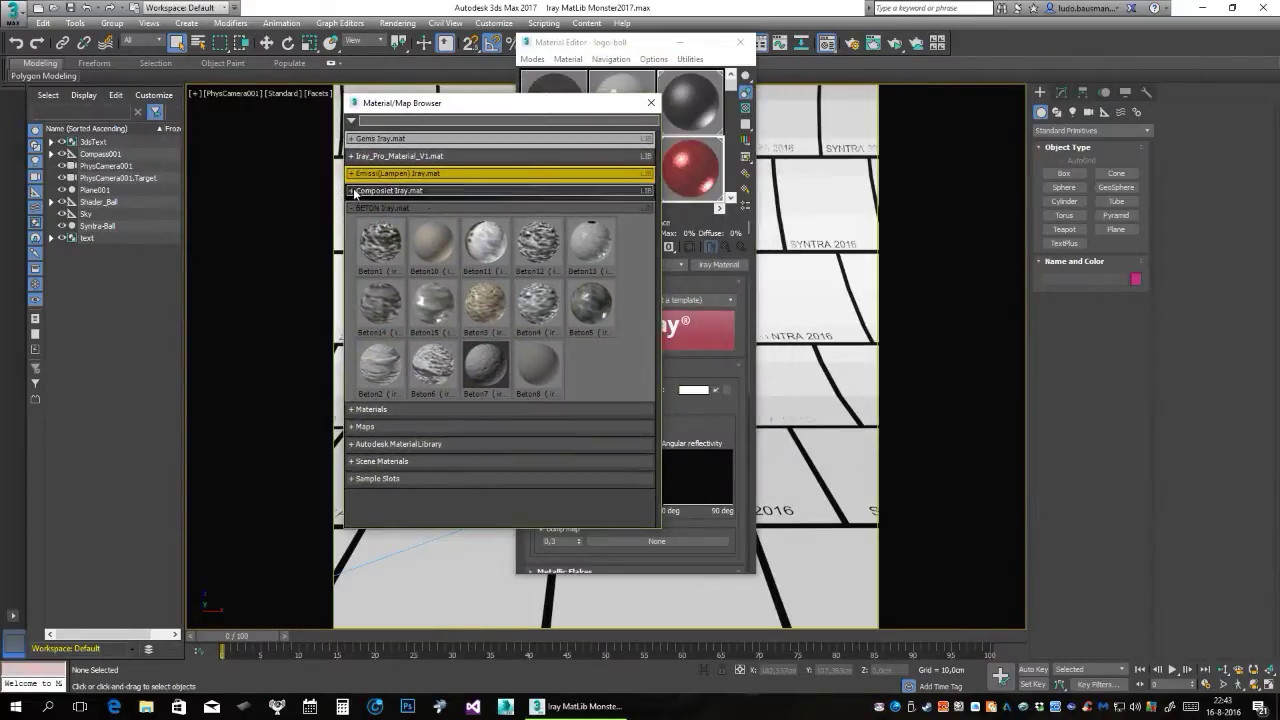
{"action": "left_click", "coordinate": [354, 191]}
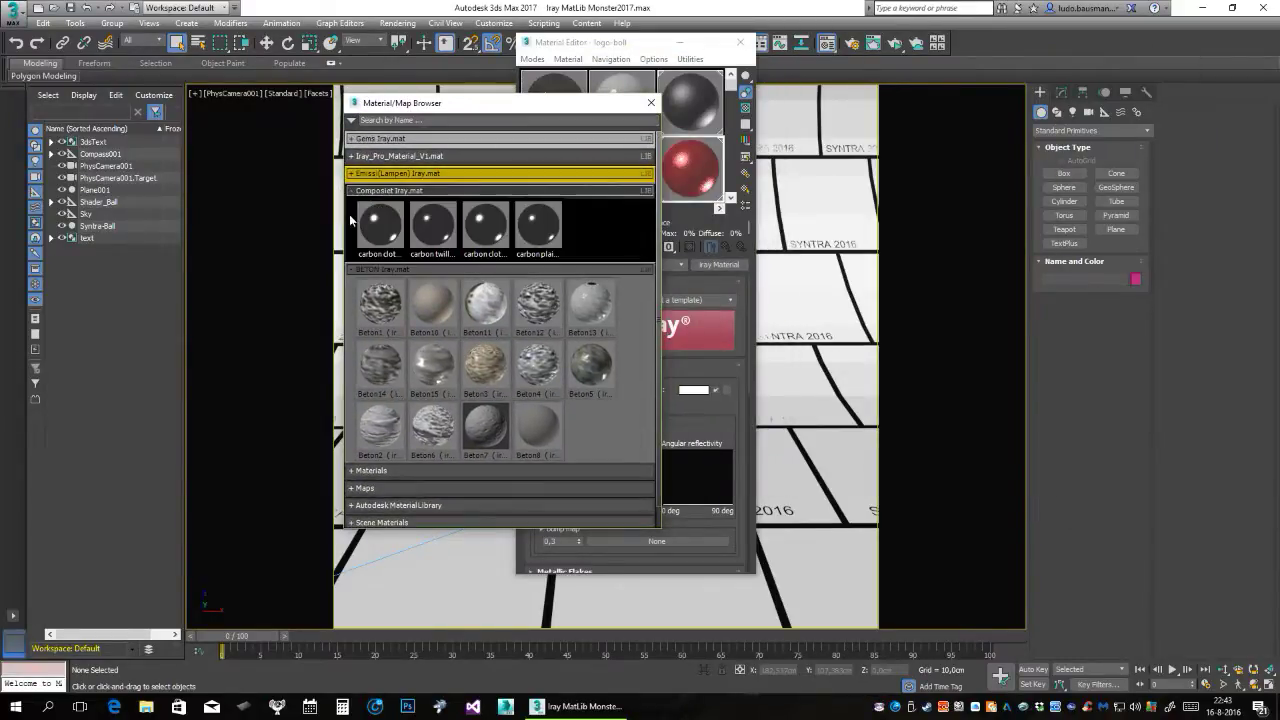
{"action": "left_click", "coordinate": [354, 190]}
{"action": "left_click", "coordinate": [353, 207]}
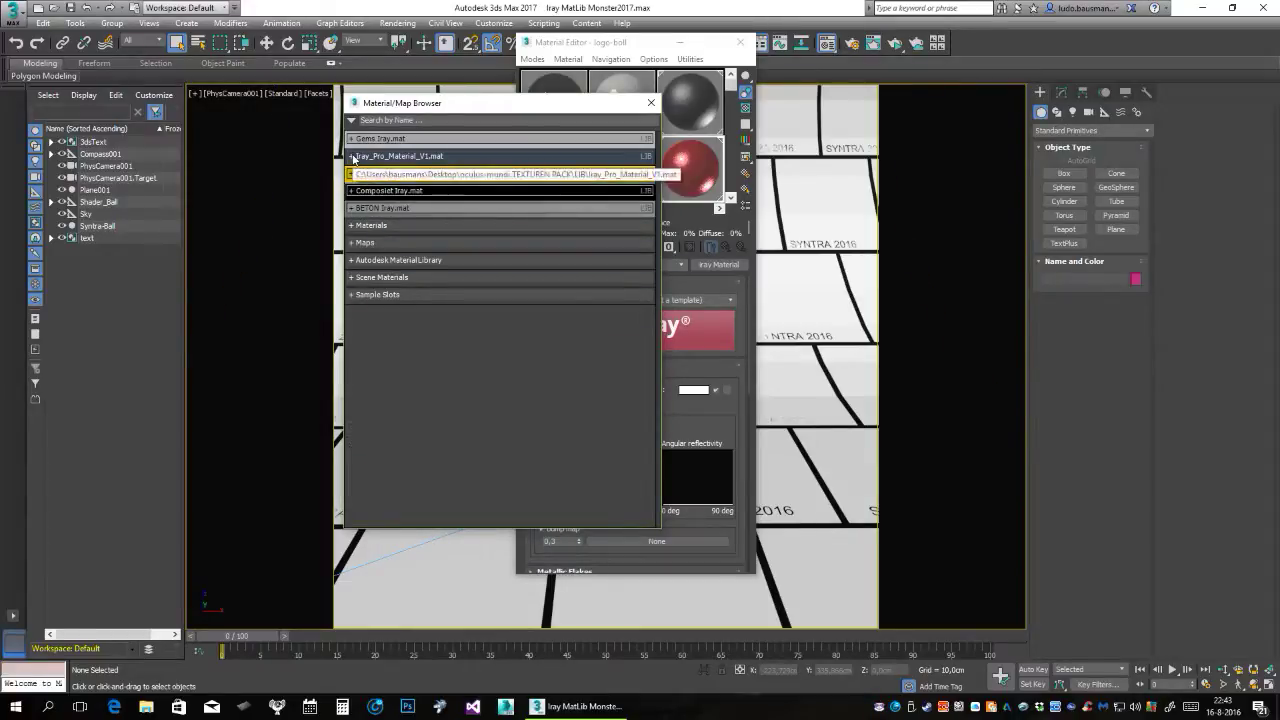
{"action": "left_click", "coordinate": [352, 208]}
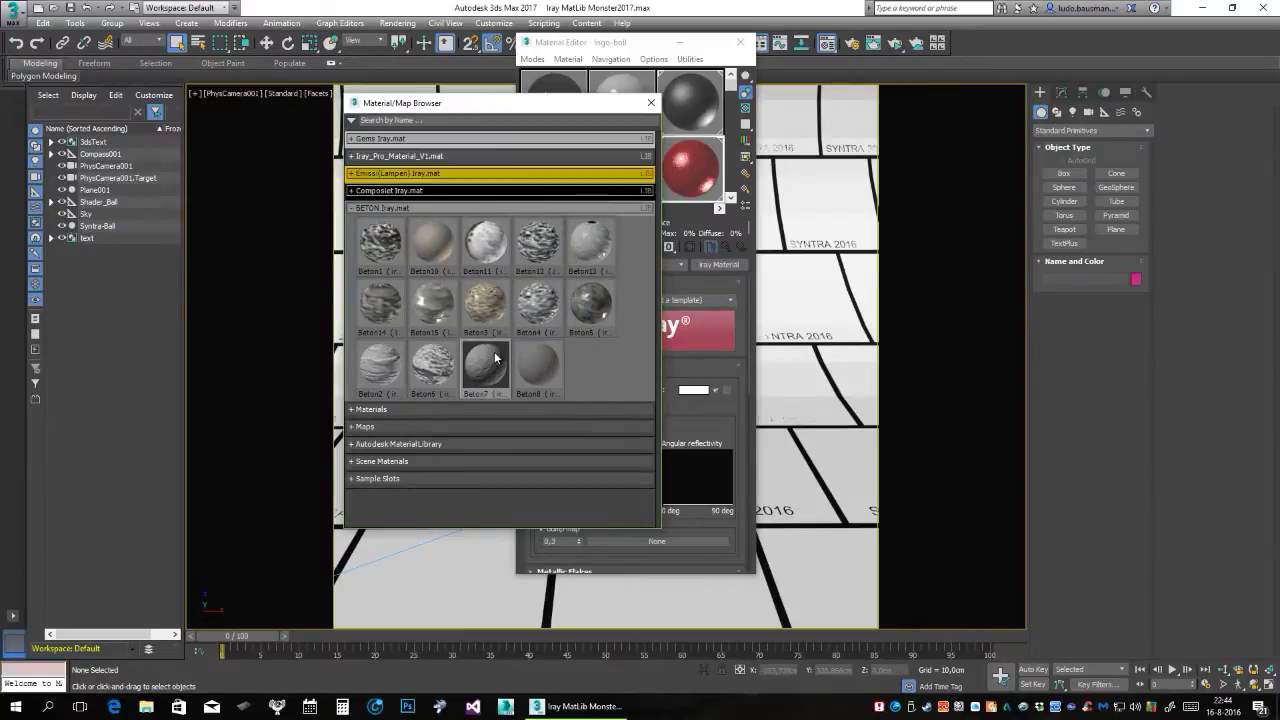
Select the shader ball, drag the Beton4 concrete material onto it, and close the browser.
{"action": "left_click_drag", "start_coordinate": [495, 358], "coordinate": [764, 180]}
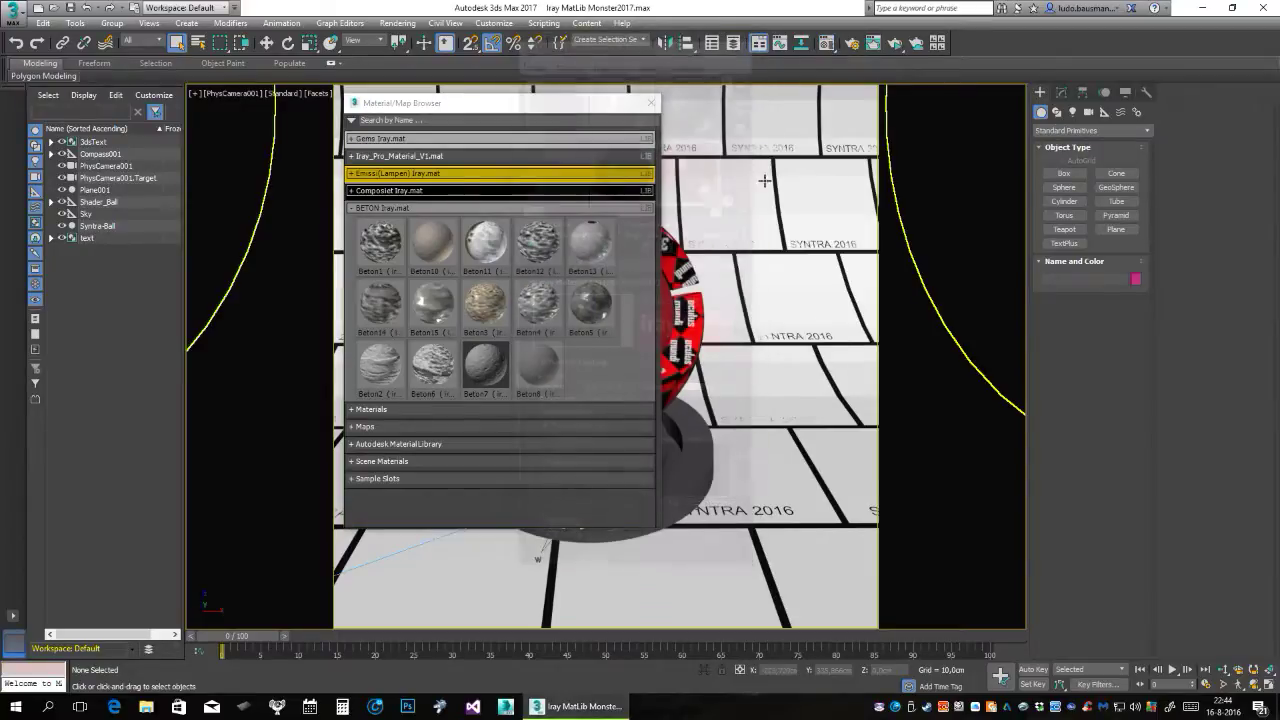
{"action": "left_click_drag", "start_coordinate": [764, 180], "coordinate": [585, 268]}
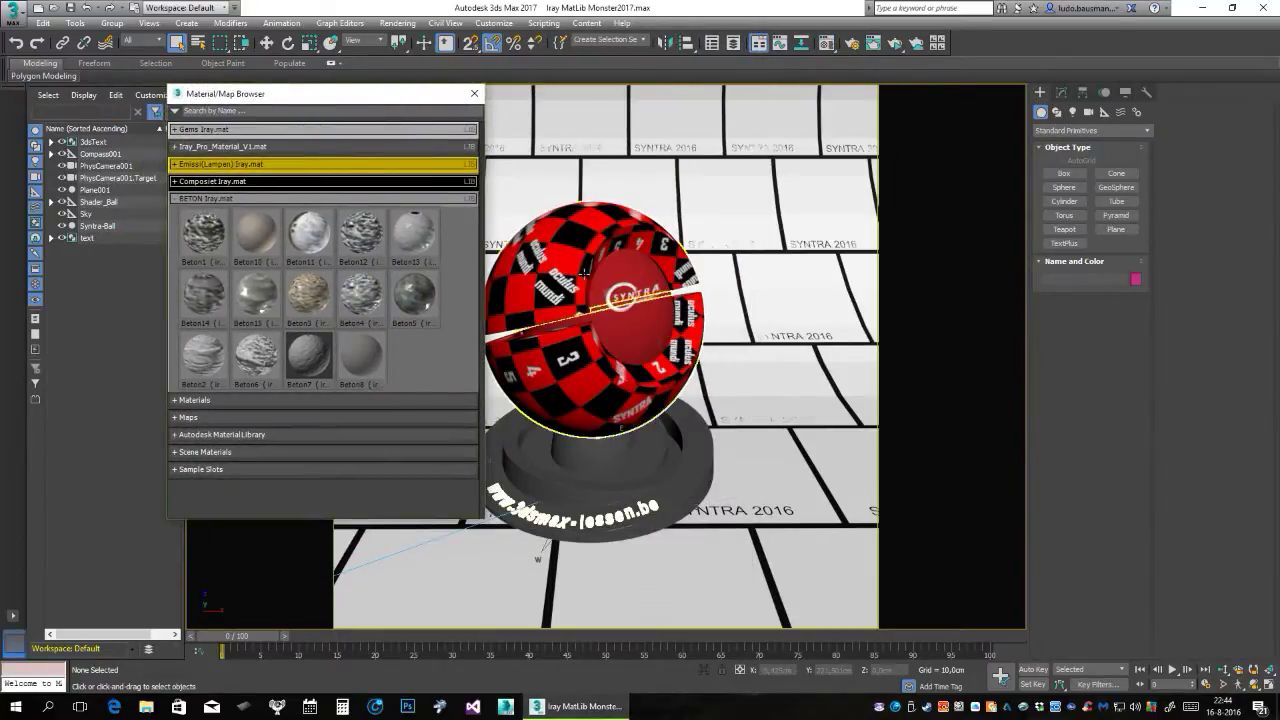
{"action": "left_click", "coordinate": [585, 268]}
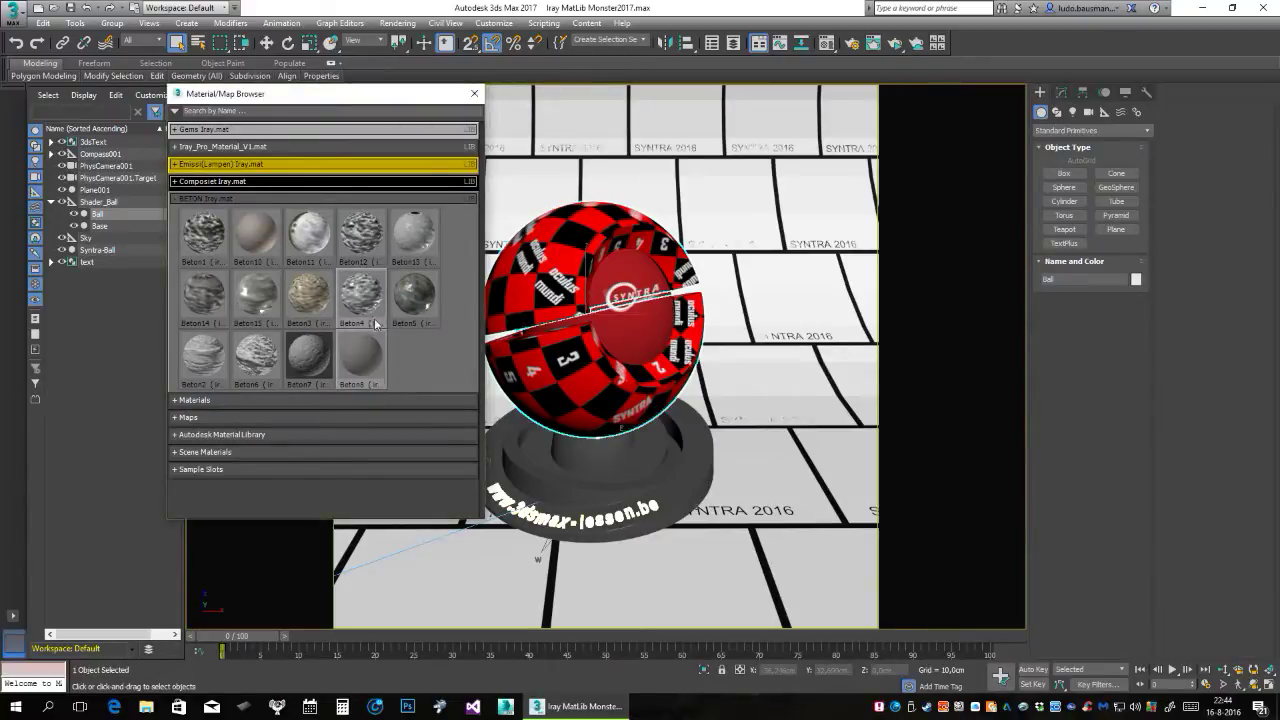
{"action": "left_click_drag", "start_coordinate": [376, 323], "coordinate": [546, 283]}
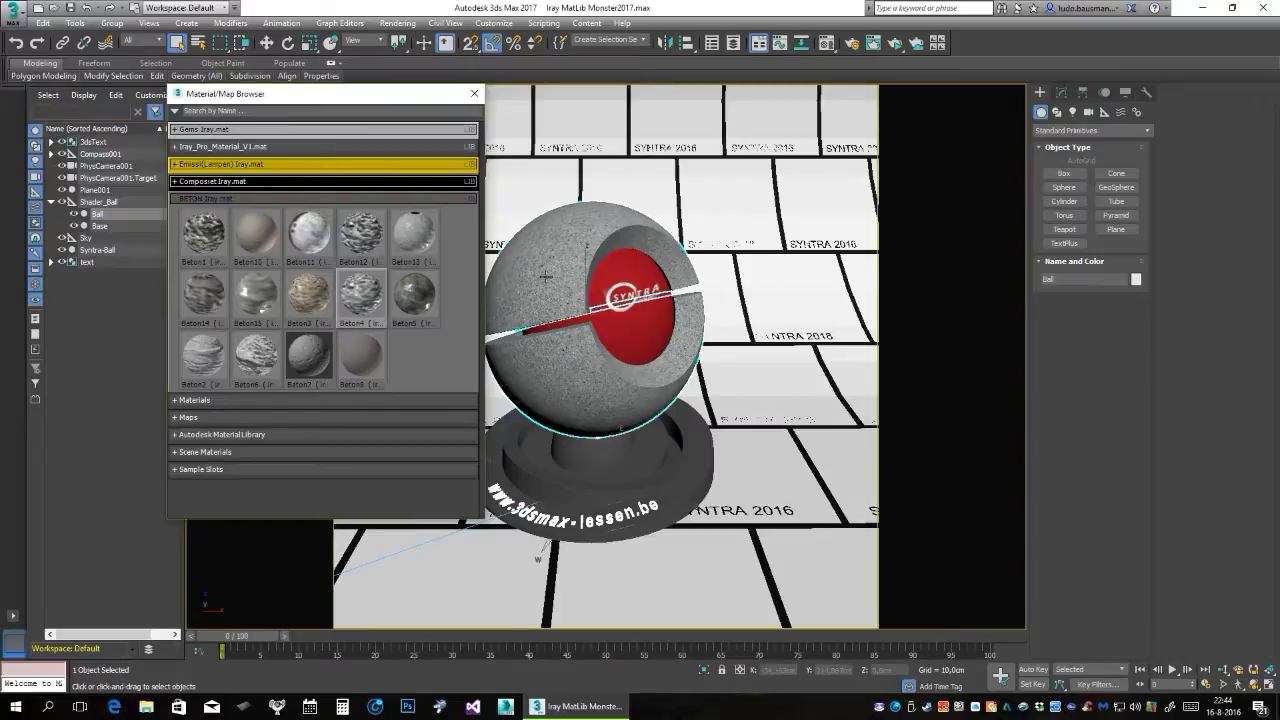
{"action": "left_click", "coordinate": [474, 93]}
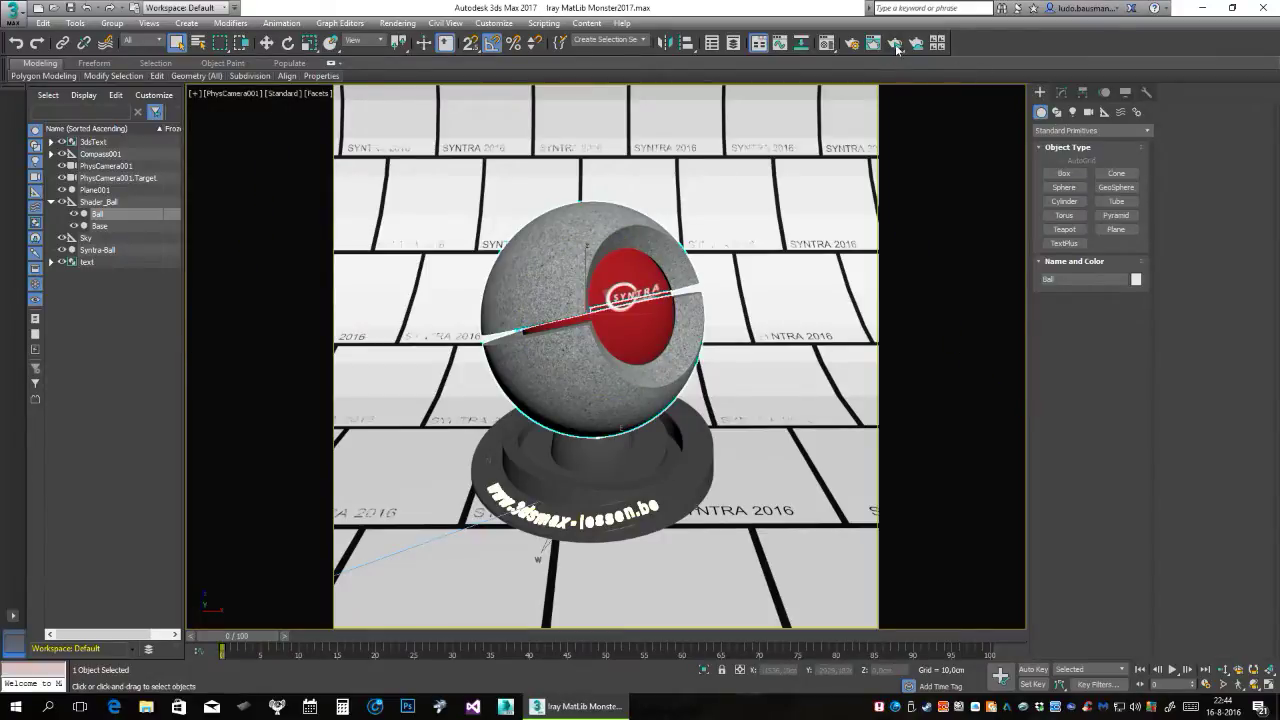
{"action": "left_click_drag", "start_coordinate": [897, 49], "coordinate": [897, 111]}
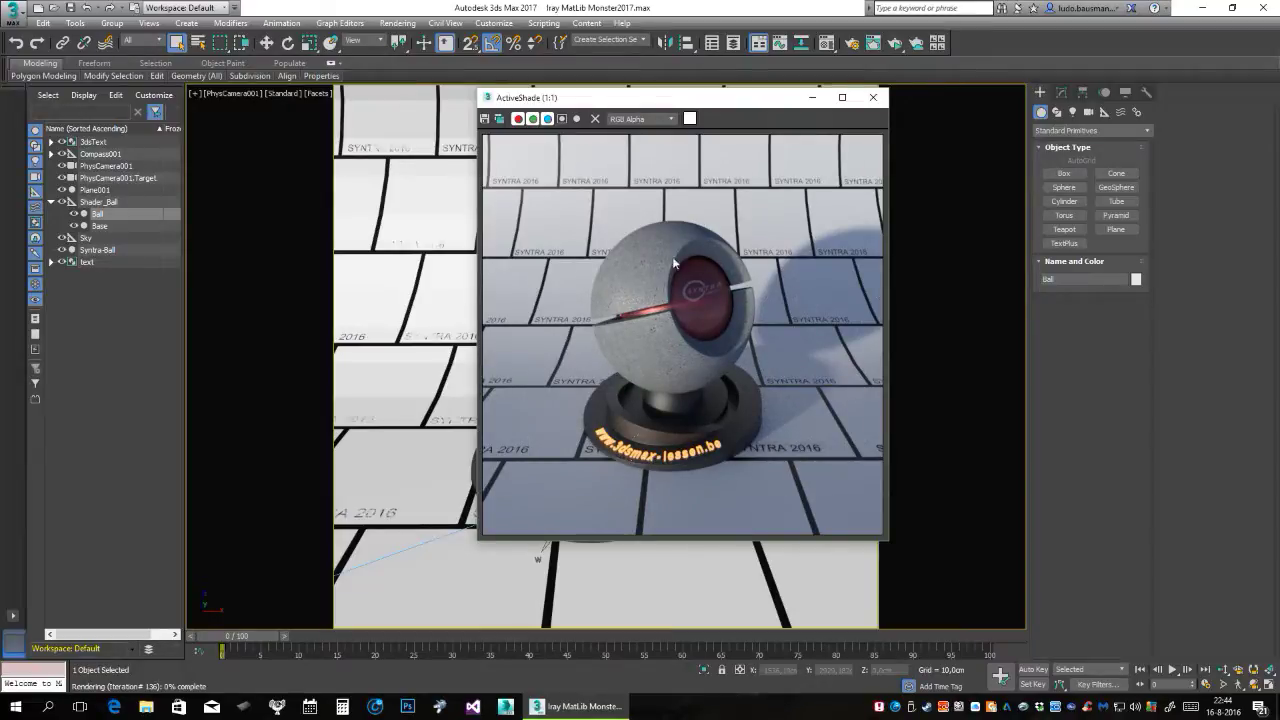
{"action": "left_click", "coordinate": [873, 97]}
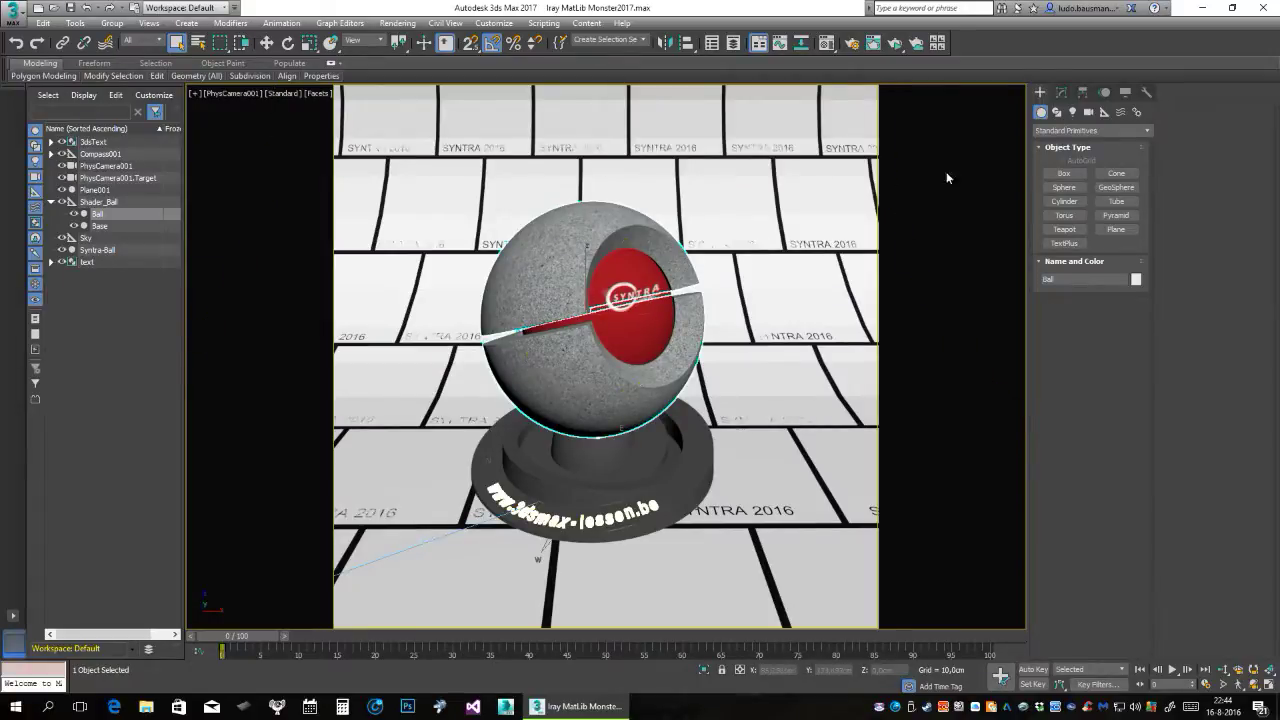
Reopen the Material Editor and the Material/Map Browser, moved to the right.
{"action": "left_click", "coordinate": [826, 43]}
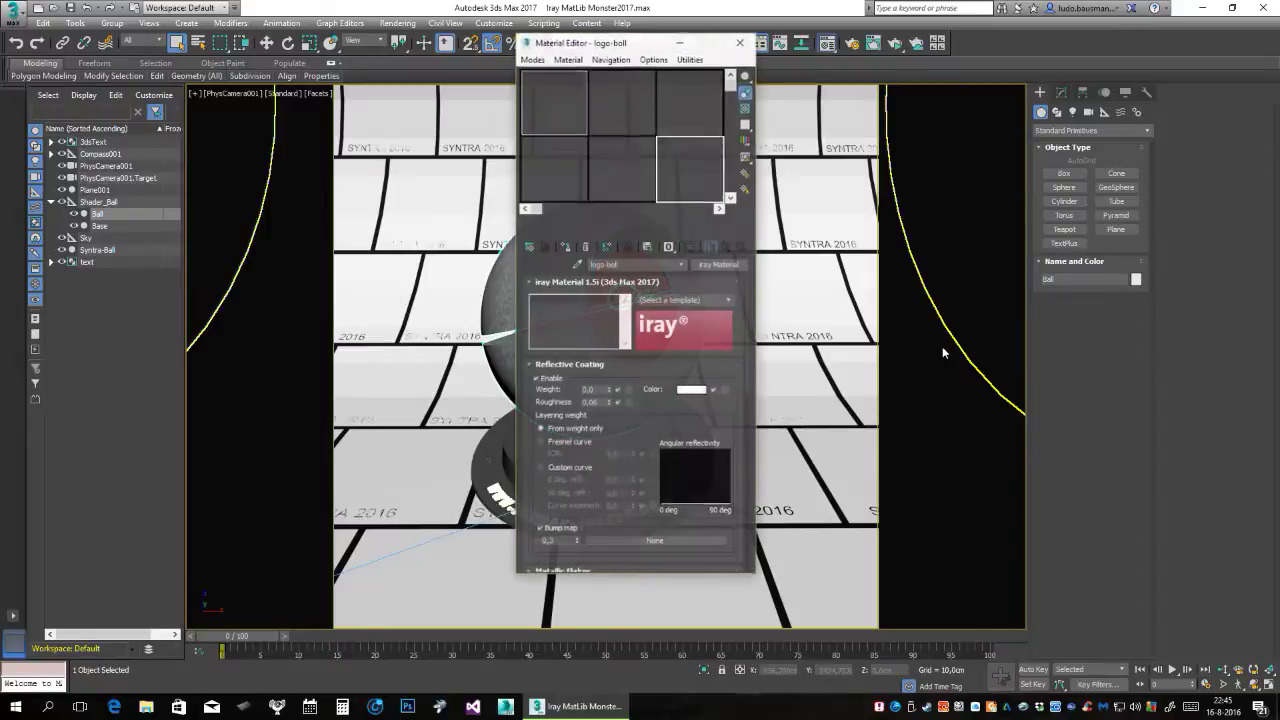
{"action": "left_click", "coordinate": [529, 247]}
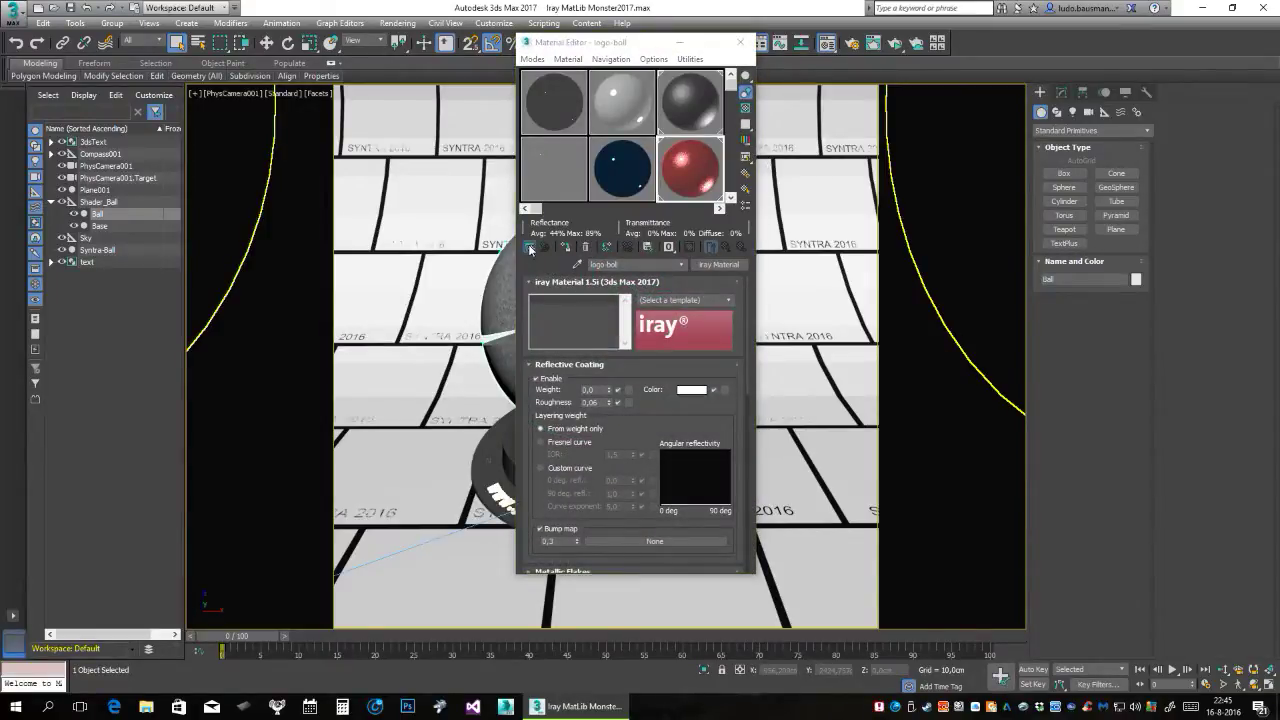
{"action": "mouse_move", "coordinate": [345, 92]}
{"action": "left_mouse_down"}
{"action": "mouse_move", "coordinate": [746, 92]}
{"action": "mouse_move", "coordinate": [754, 64]}
{"action": "left_mouse_up"}
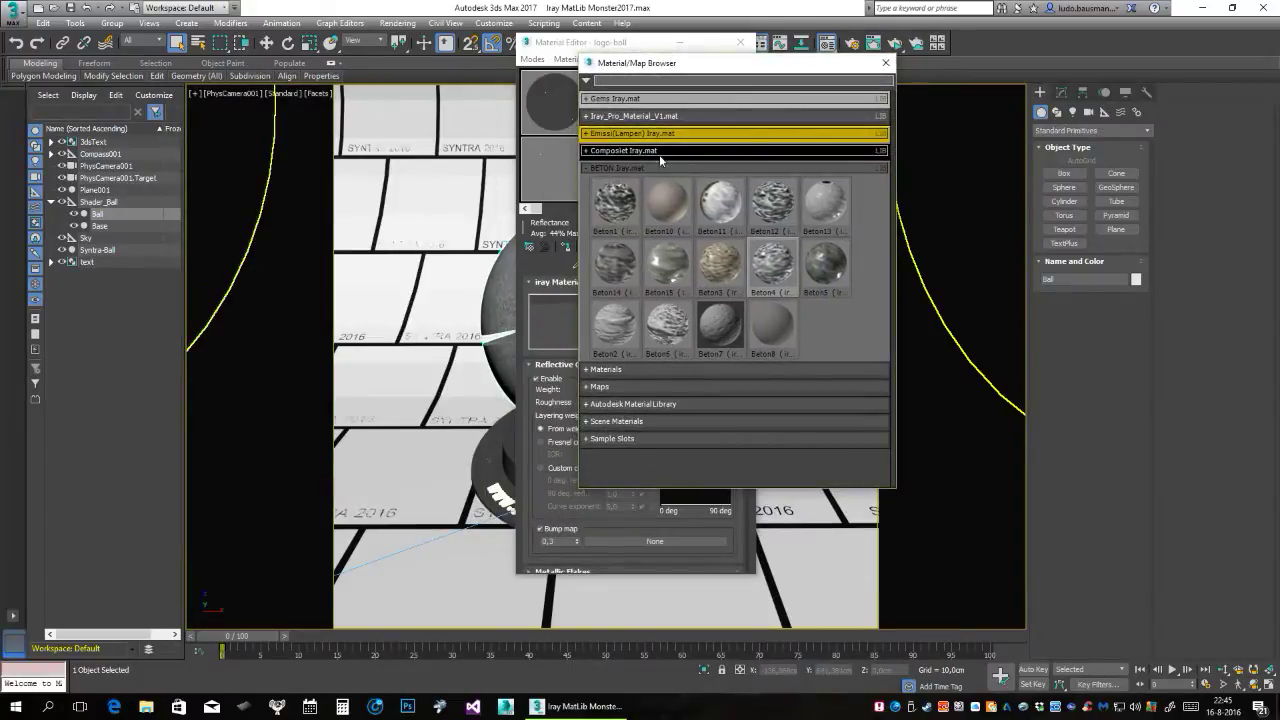
Collapse the Composiet and BETON libraries and choose Open Material Library from the browser options.
{"action": "left_click", "coordinate": [586, 152]}
{"action": "left_click", "coordinate": [586, 151]}
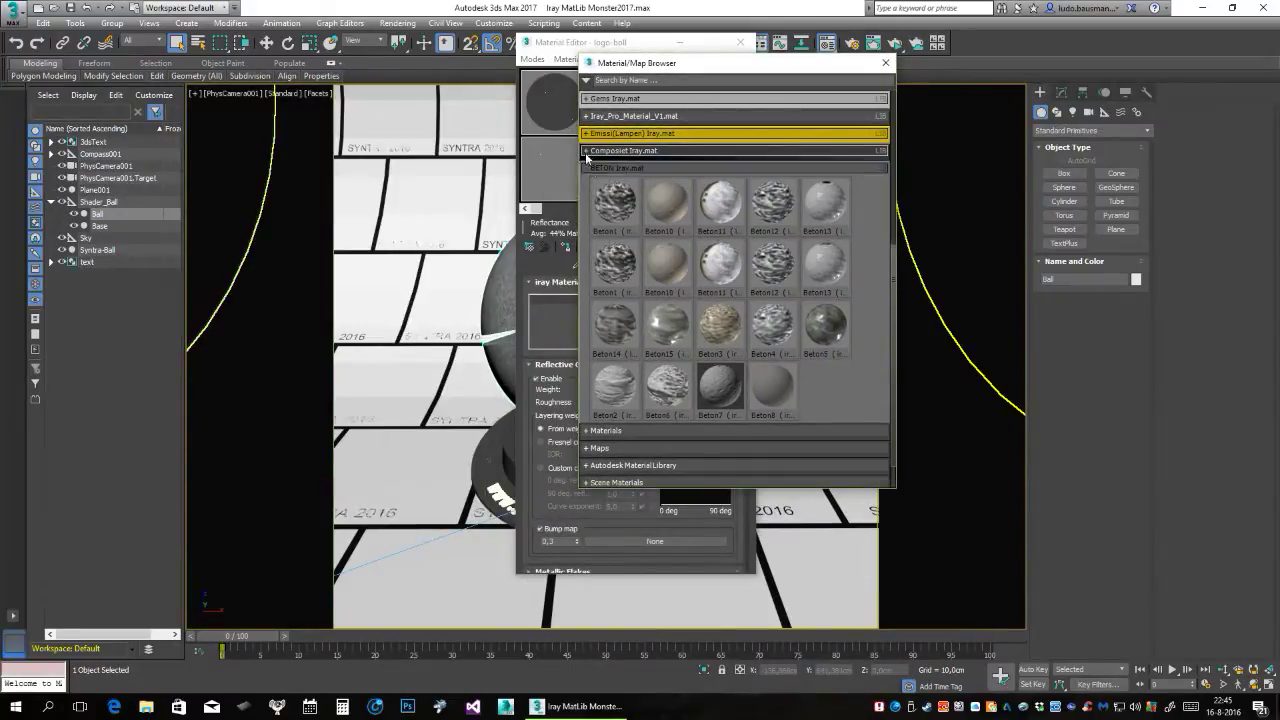
{"action": "left_click", "coordinate": [586, 167]}
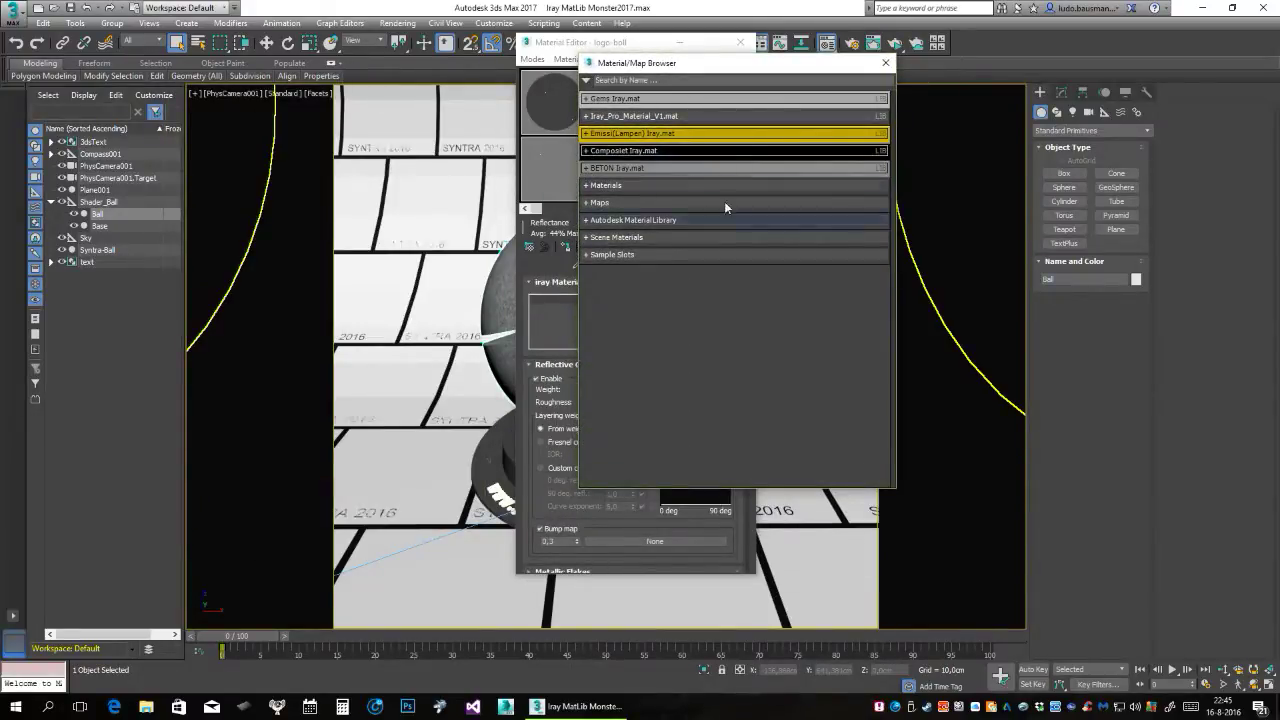
{"action": "left_click", "coordinate": [586, 84]}
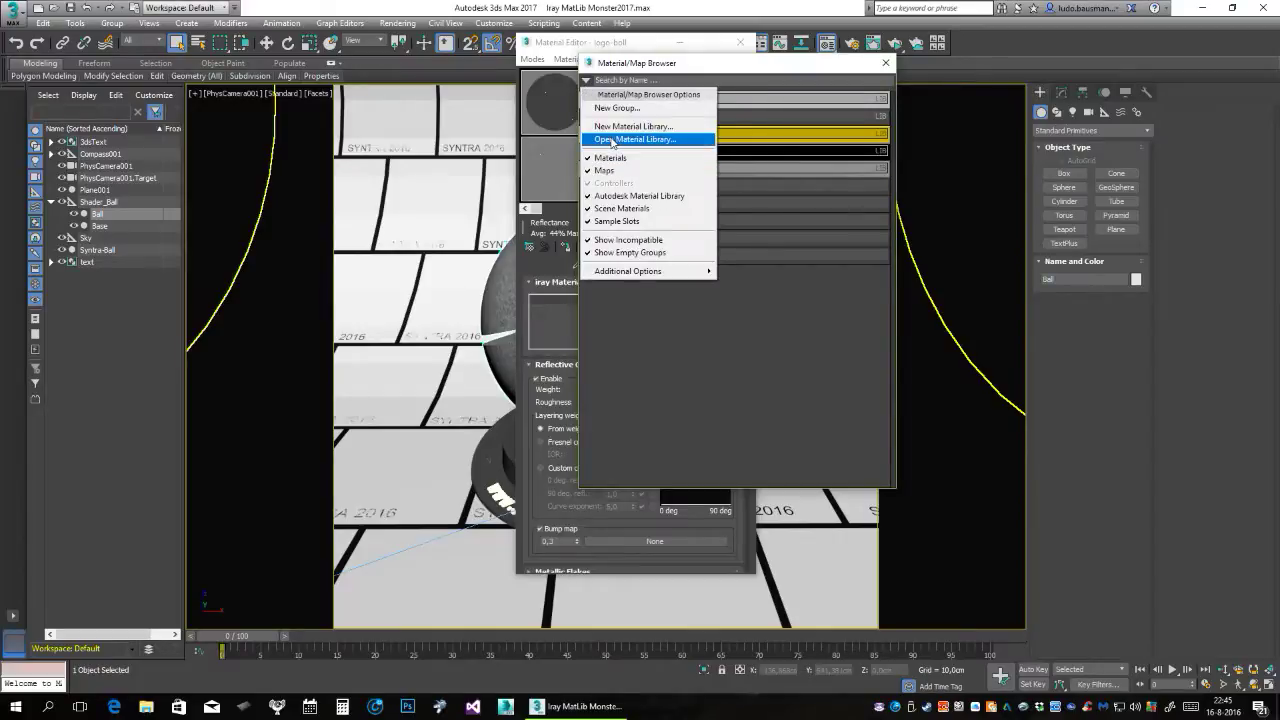
{"action": "left_click", "coordinate": [640, 141]}
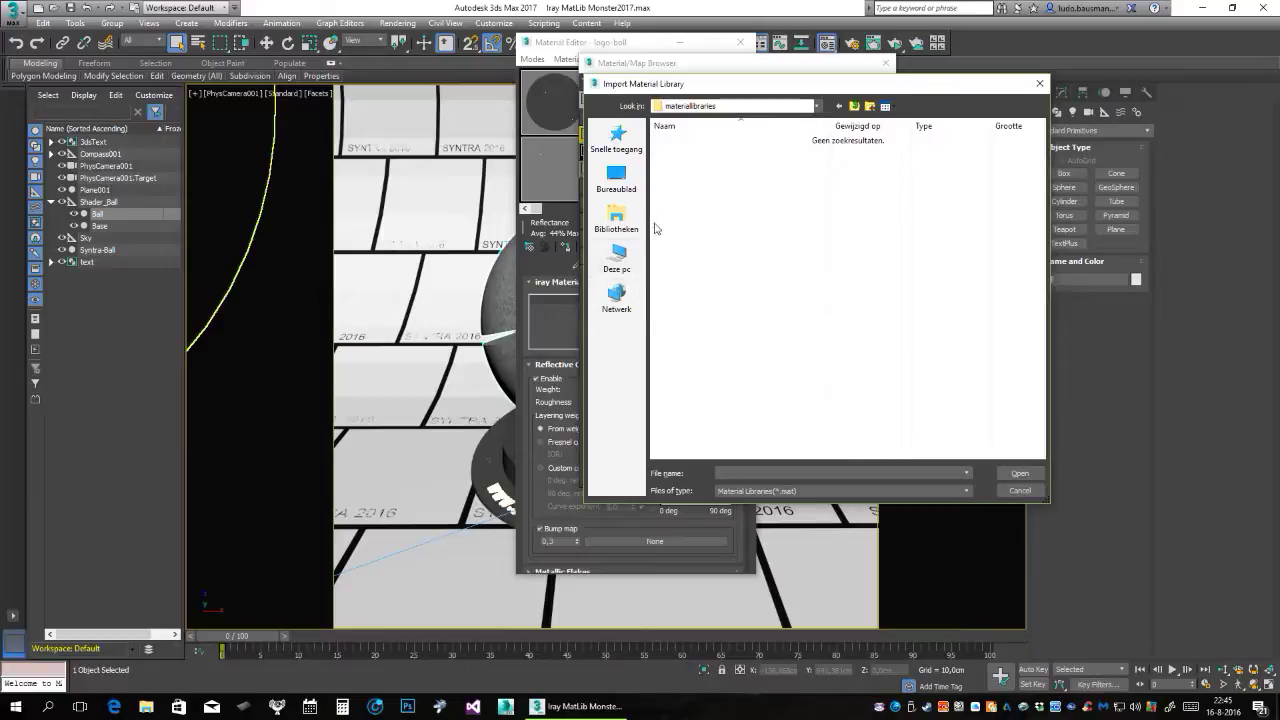
Import Fabric Iray.mat from Desktop > Syntra-Iray-Pack > LIB.
{"action": "left_click", "coordinate": [615, 178]}
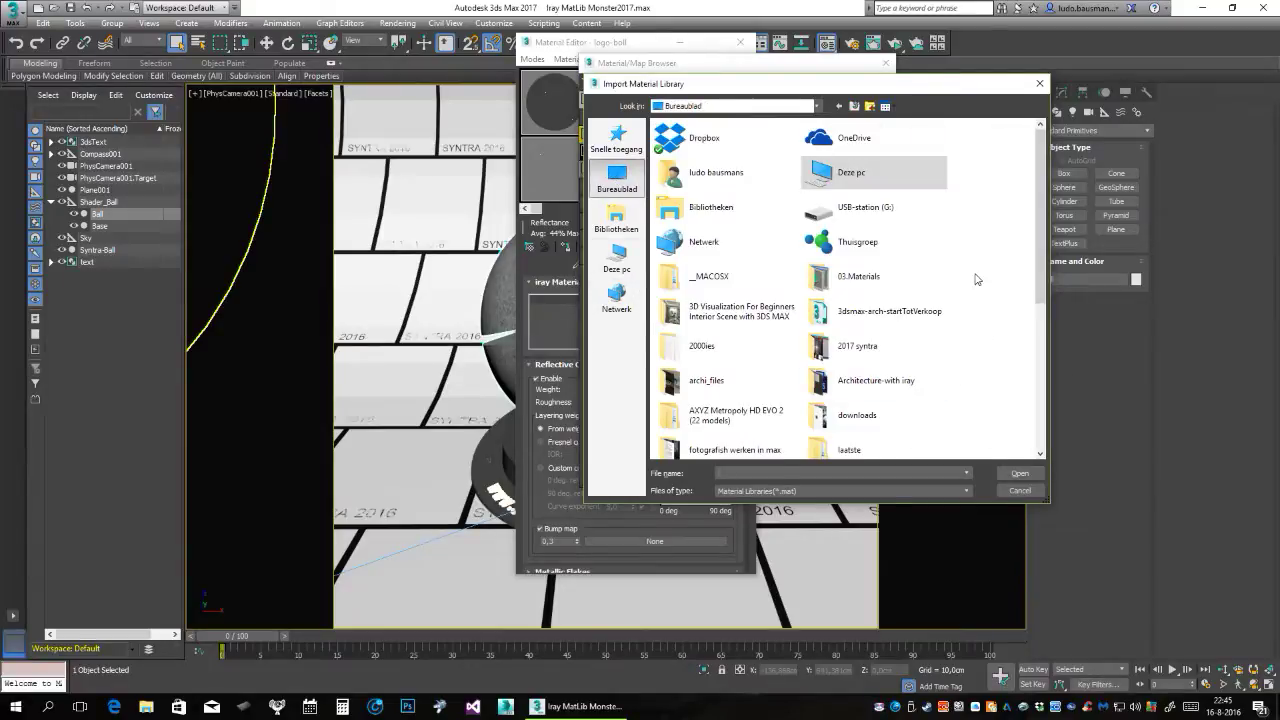
{"action": "scroll", "coordinate": [993, 305], "scroll_direction": "down", "scroll_amount": 3}
{"action": "scroll", "coordinate": [993, 305], "scroll_direction": "down", "scroll_amount": 2}
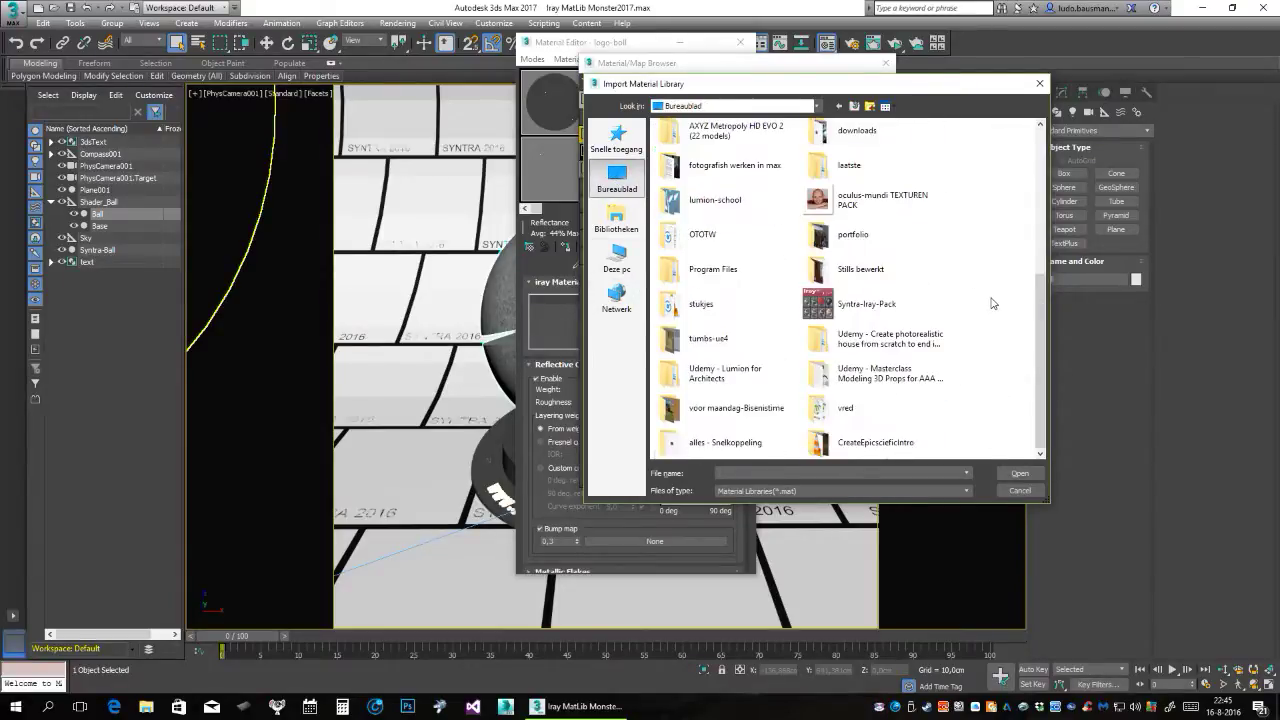
{"action": "double_click", "coordinate": [819, 303]}
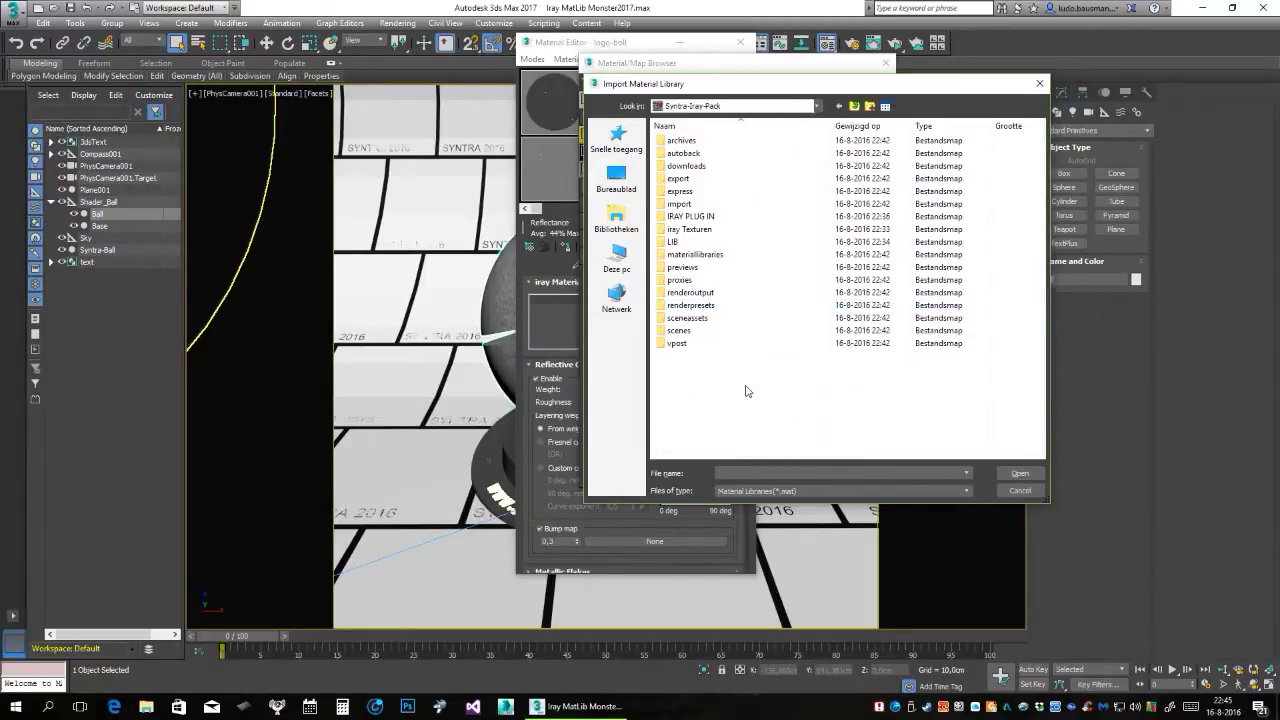
{"action": "double_click", "coordinate": [660, 244]}
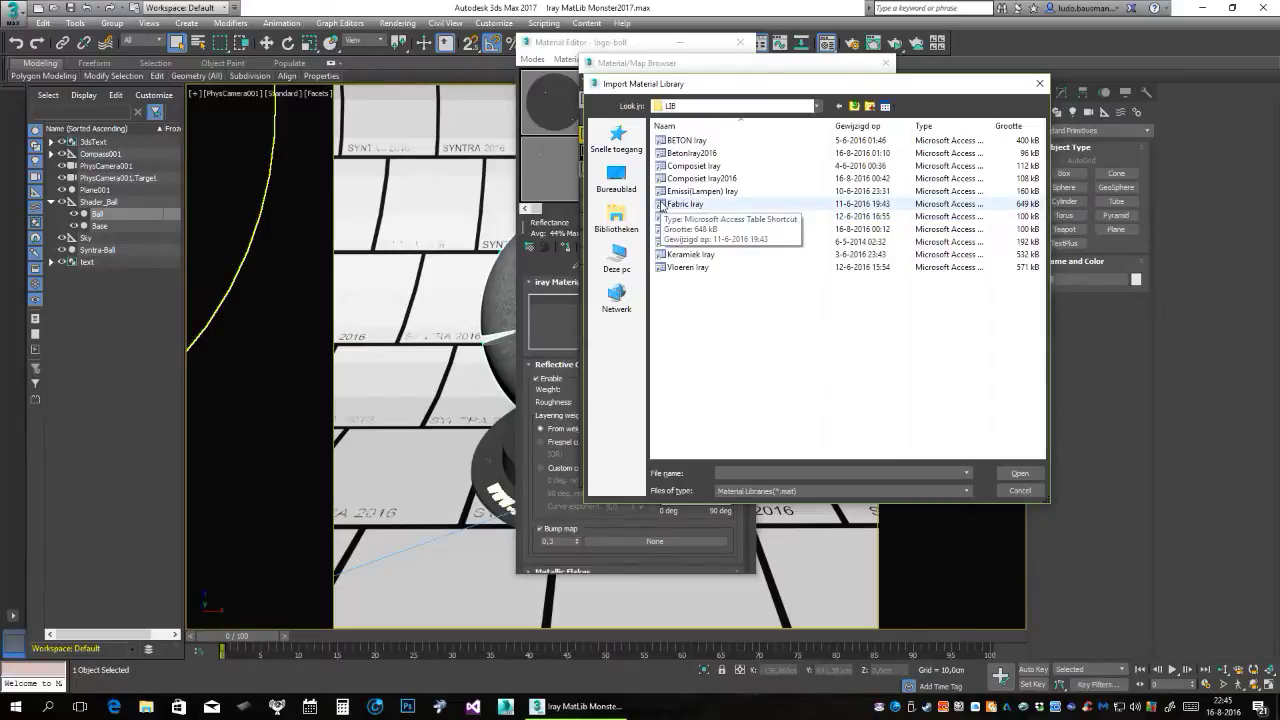
{"action": "left_click", "coordinate": [661, 205]}
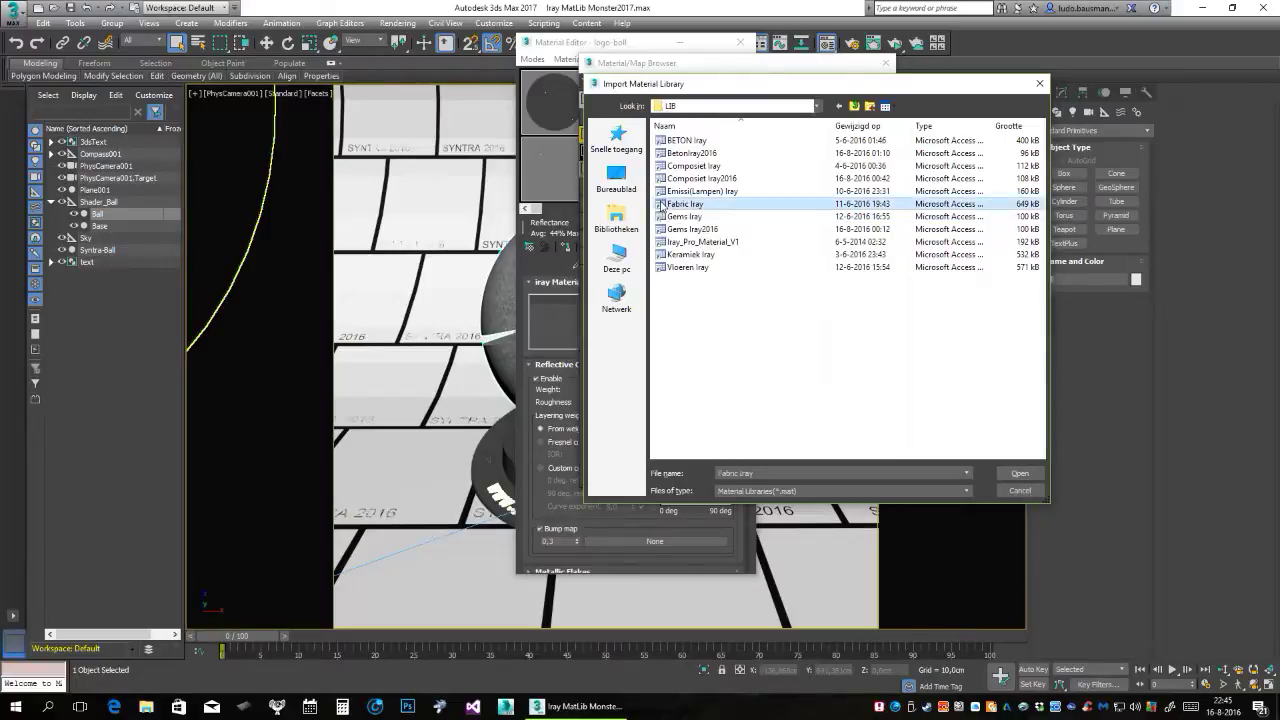
{"action": "left_click", "coordinate": [1018, 471]}
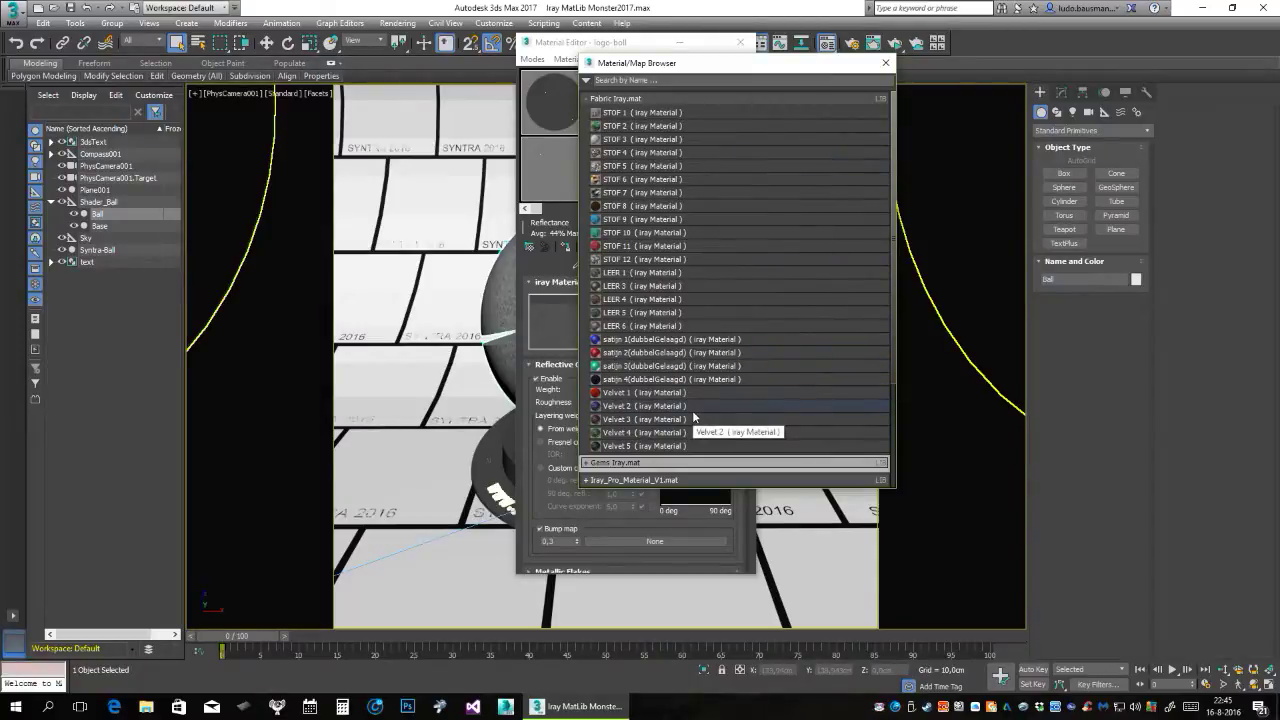
Display the Fabric Iray.mat library as Medium Icons thumbnails.
{"action": "scroll", "coordinate": [838, 290], "scroll_direction": "down", "scroll_amount": 1}
{"action": "scroll", "coordinate": [834, 305], "scroll_direction": "down", "scroll_amount": 1}
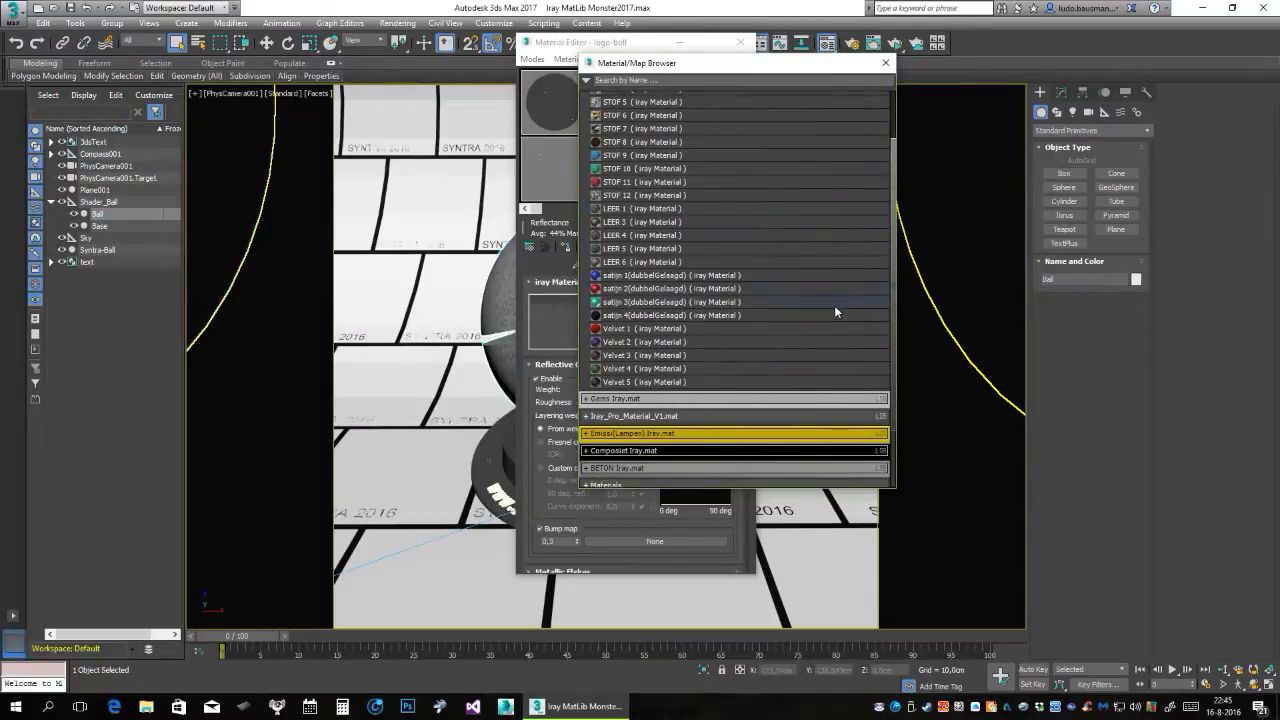
{"action": "scroll", "coordinate": [834, 305], "scroll_direction": "up", "scroll_amount": 2}
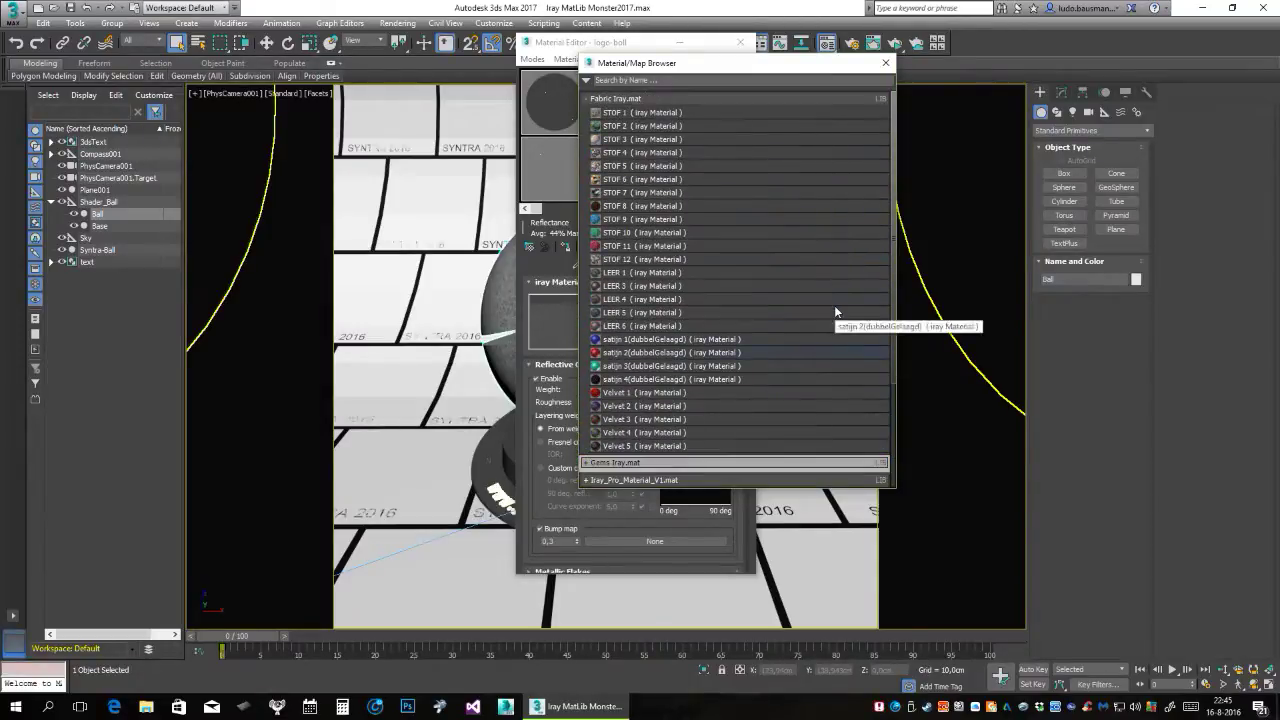
{"action": "right_click", "coordinate": [696, 98]}
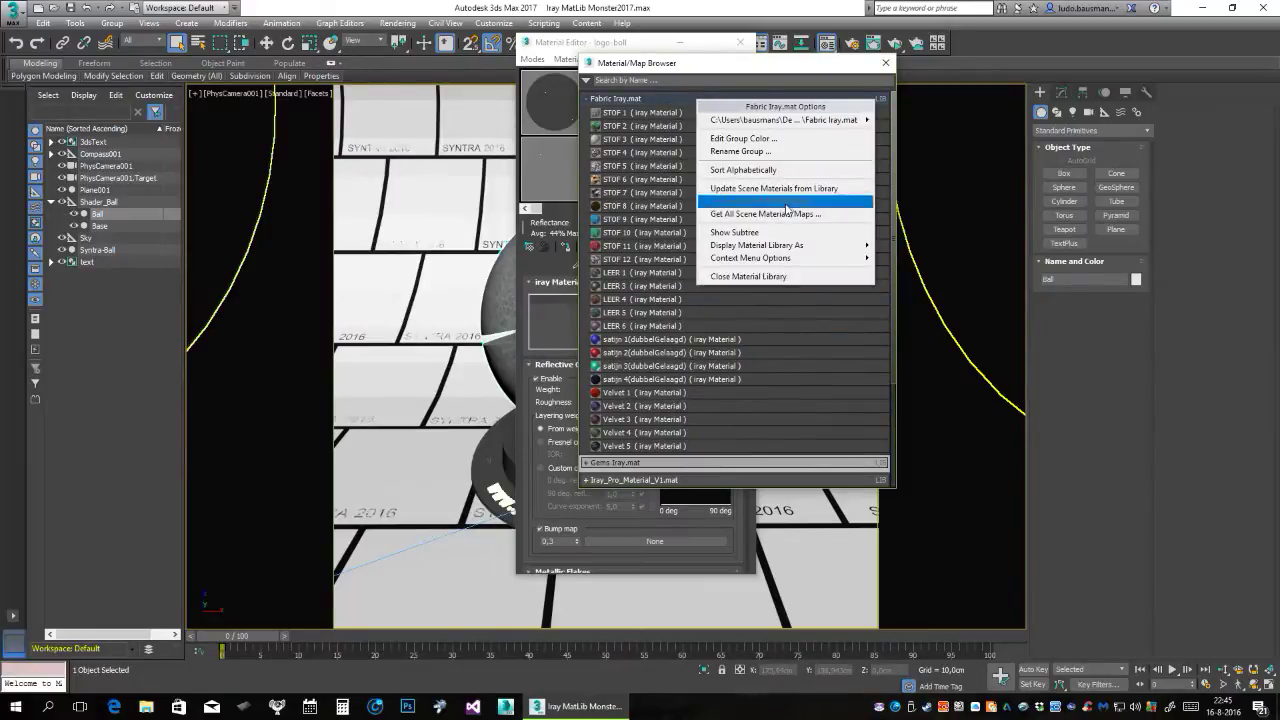
{"action": "mouse_move", "coordinate": [770, 245]}
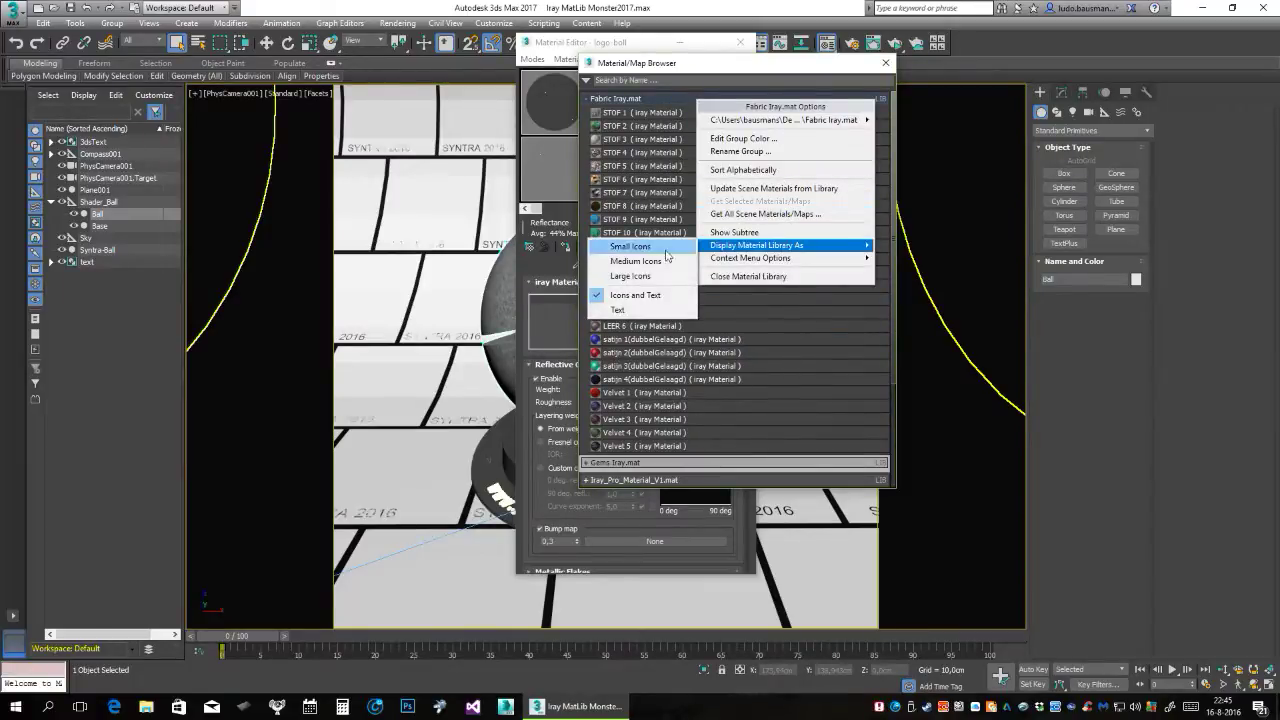
{"action": "left_click", "coordinate": [630, 262]}
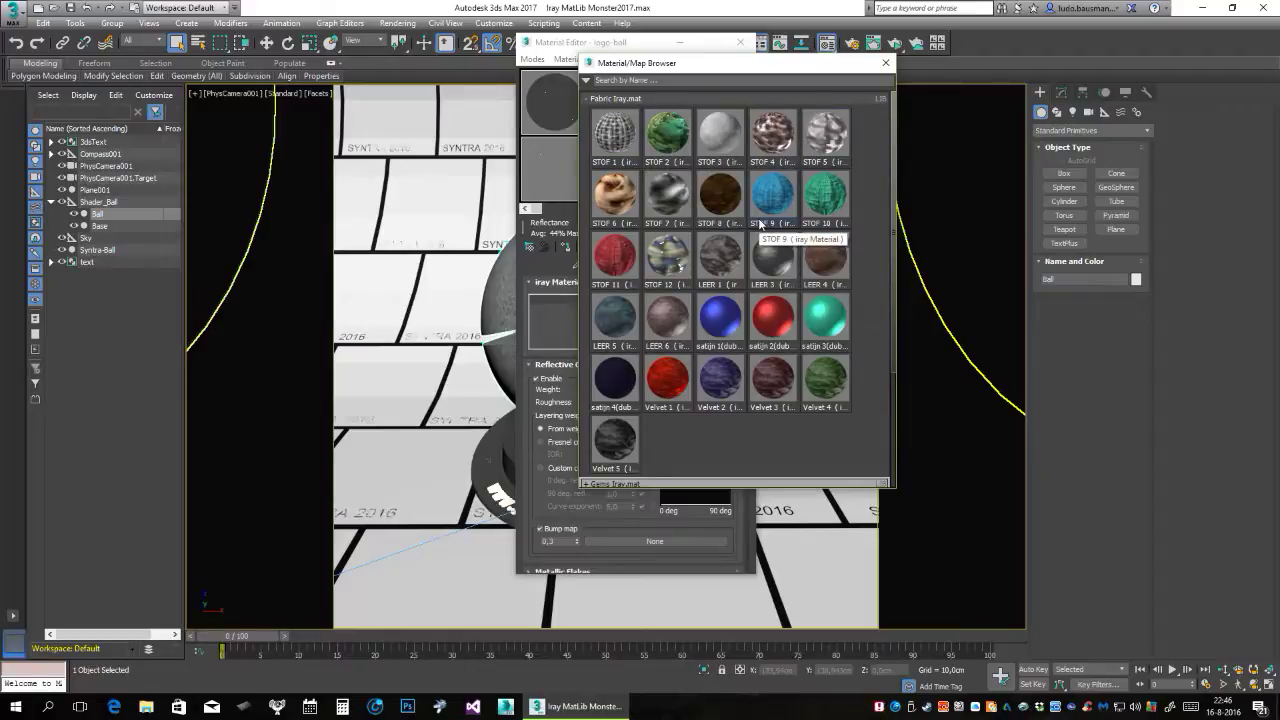
Close the Material Editor and drag the STOF 1 fabric onto the shader ball.
{"action": "left_click", "coordinate": [741, 45]}
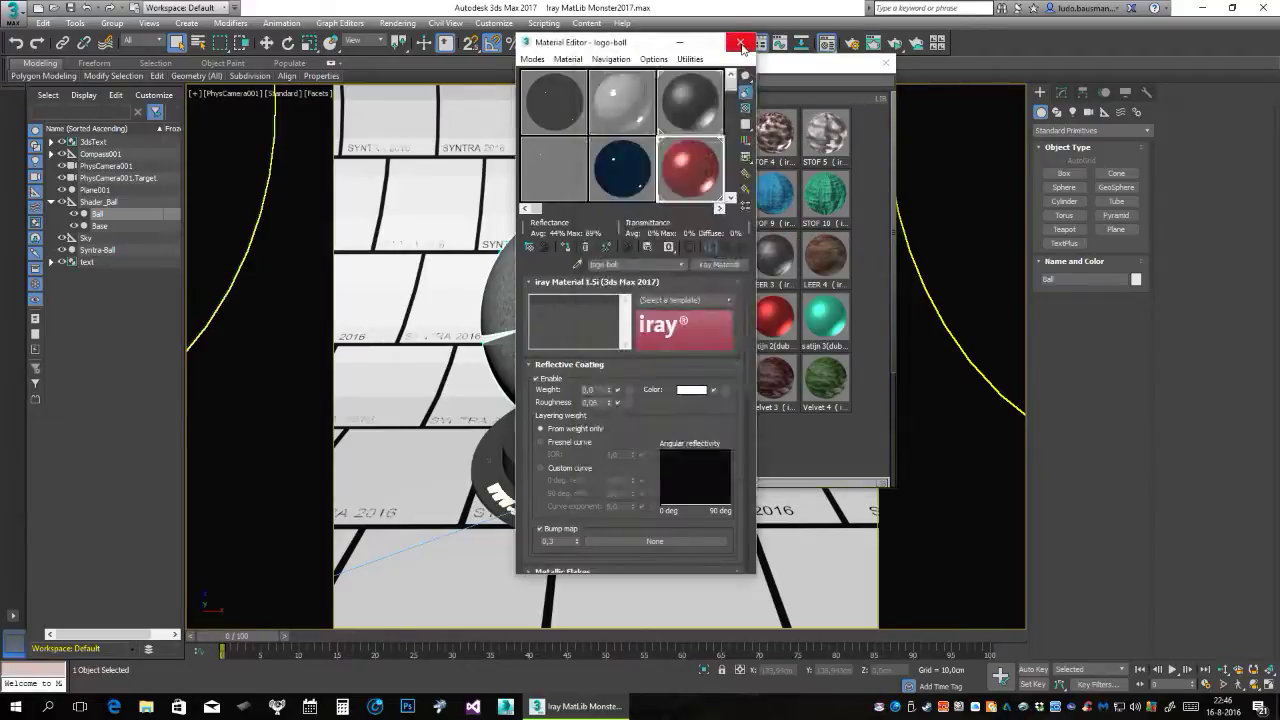
{"action": "left_click", "coordinate": [741, 45]}
{"action": "left_click_drag", "start_coordinate": [795, 60], "coordinate": [390, 112]}
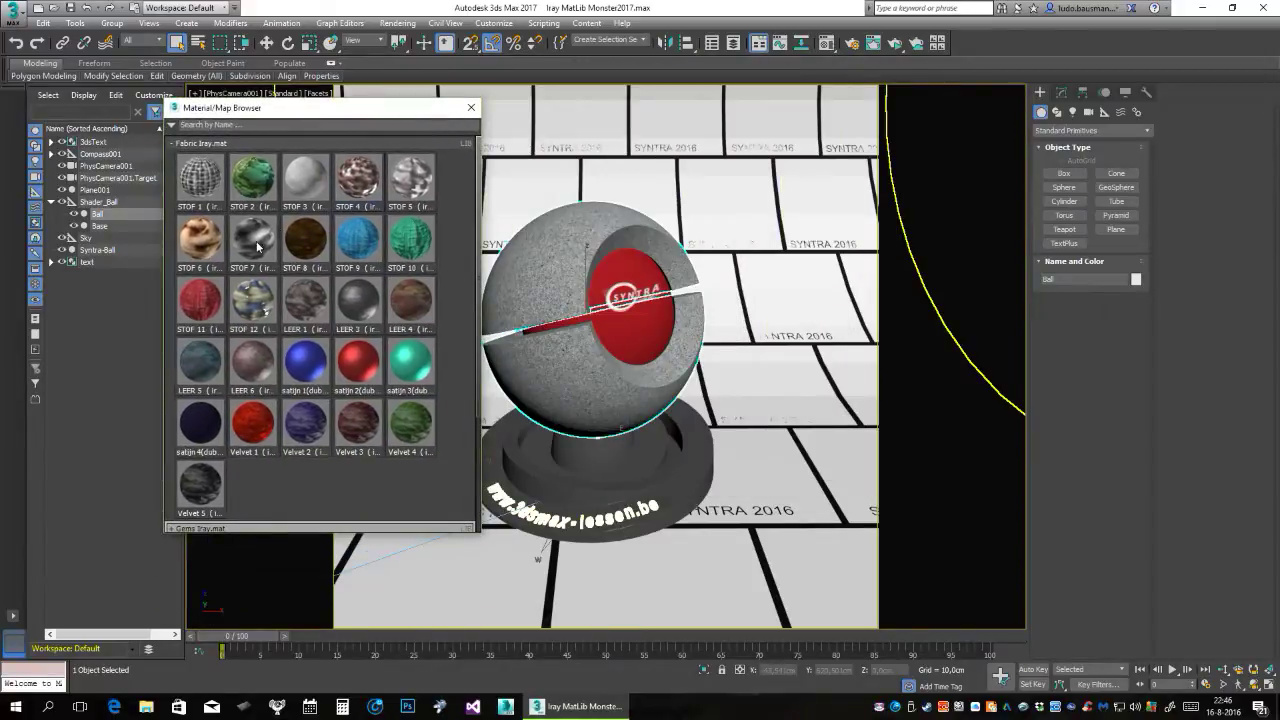
{"action": "left_click", "coordinate": [198, 181]}
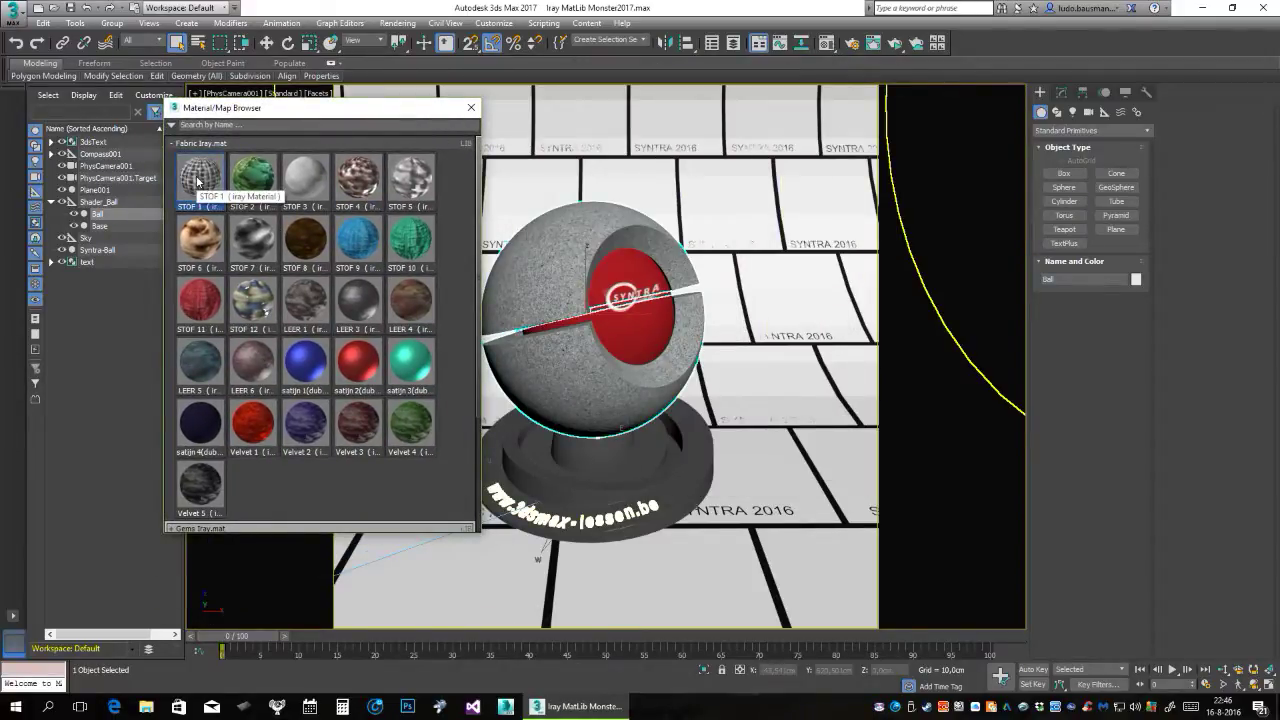
{"action": "left_click_drag", "start_coordinate": [475, 289], "coordinate": [567, 272]}
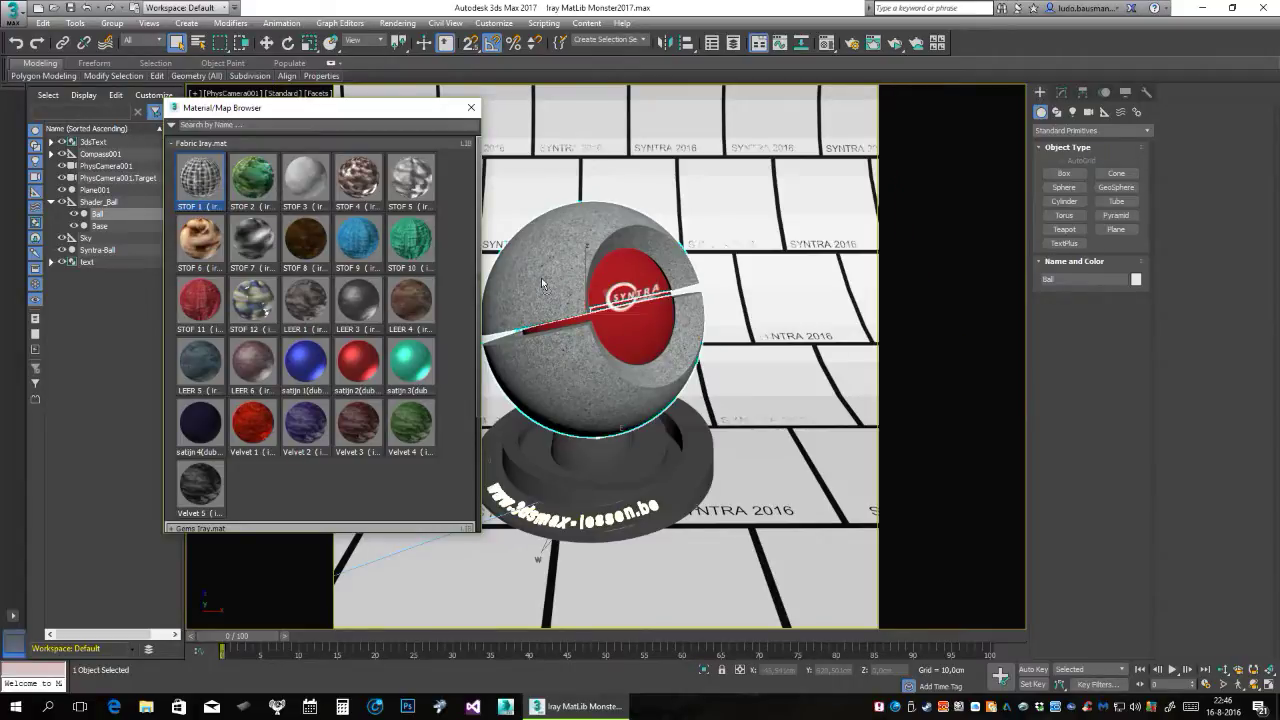
{"action": "left_click", "coordinate": [471, 107]}
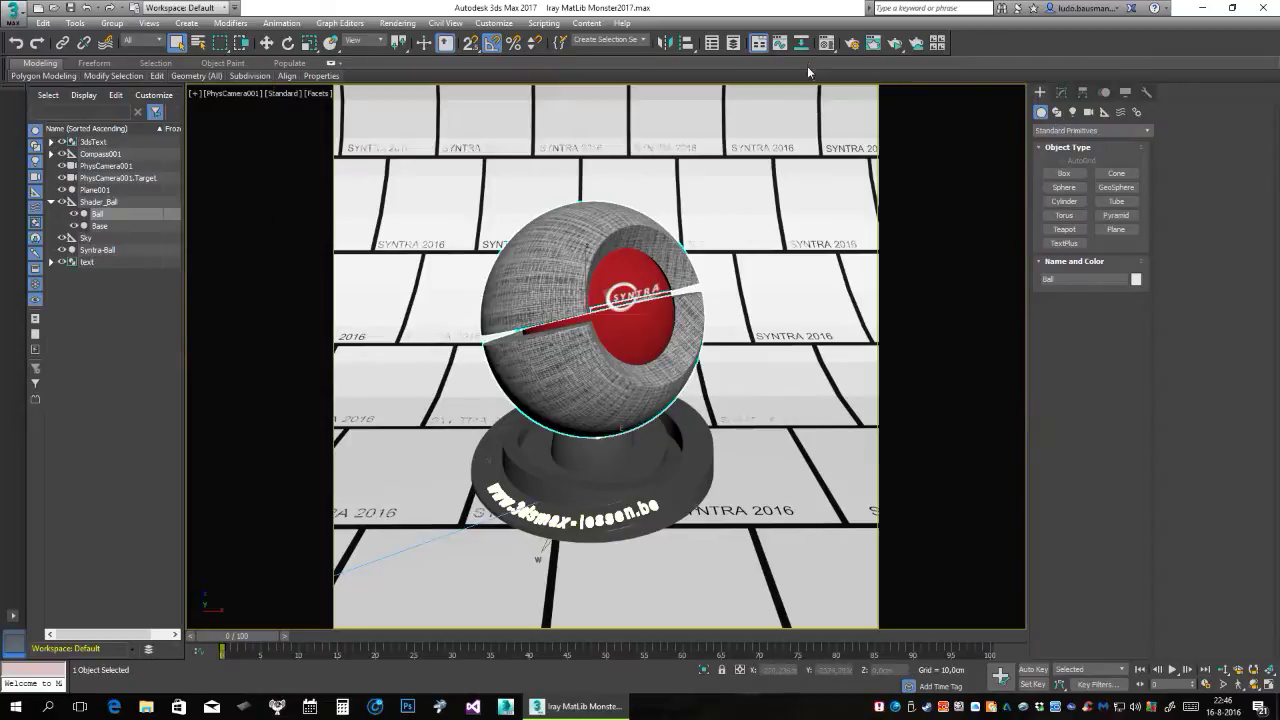
Render the STOF 1 ball in ActiveShade, then open the Material Editor on logo-boll iray Material 1.5.
{"action": "left_click", "coordinate": [895, 44]}
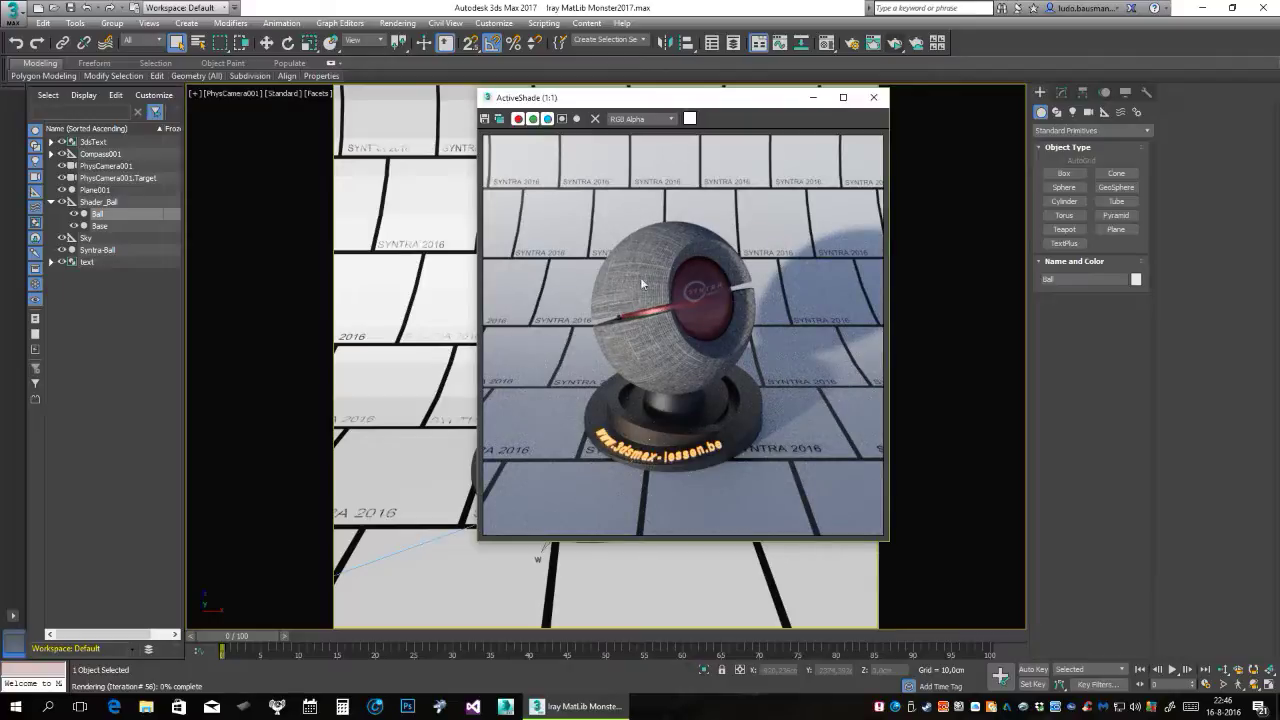
{"action": "left_click", "coordinate": [873, 97]}
{"action": "left_click", "coordinate": [828, 50]}
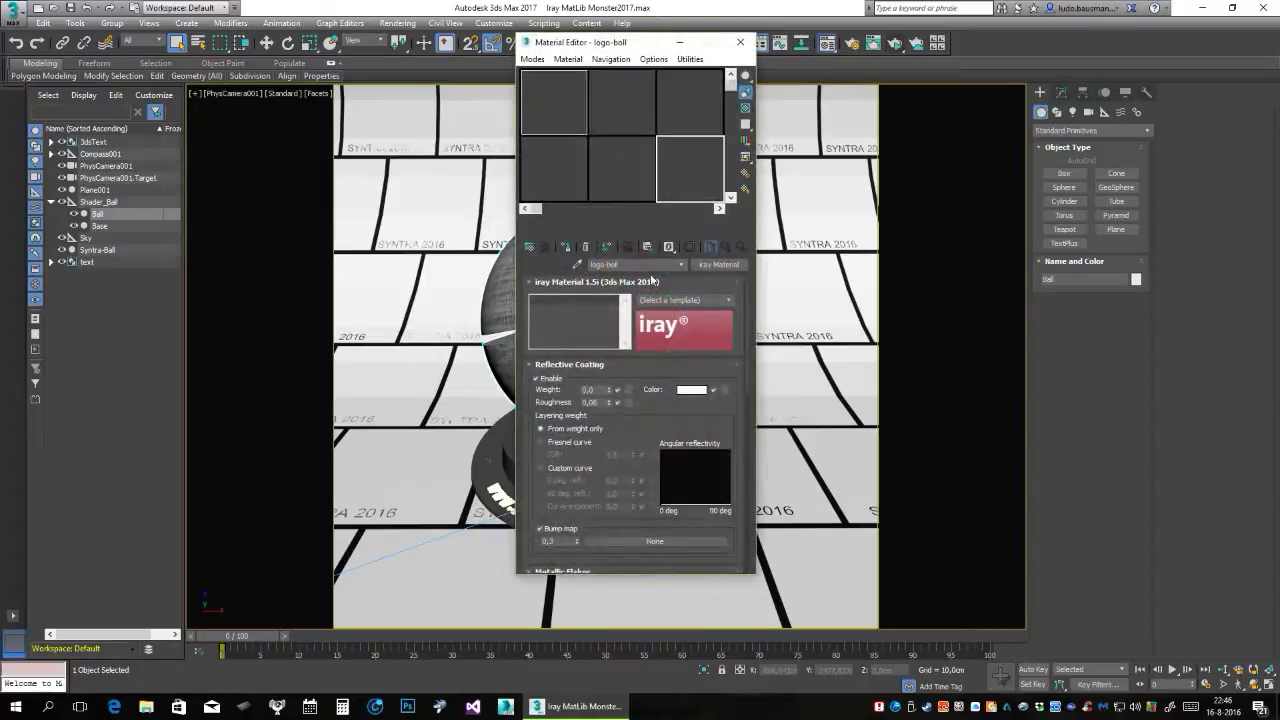
Drag satijn 2 (dubbelGelaagd) from Fabric Iray.mat into an empty sample slot, then close the browser.
{"action": "left_click", "coordinate": [530, 250]}
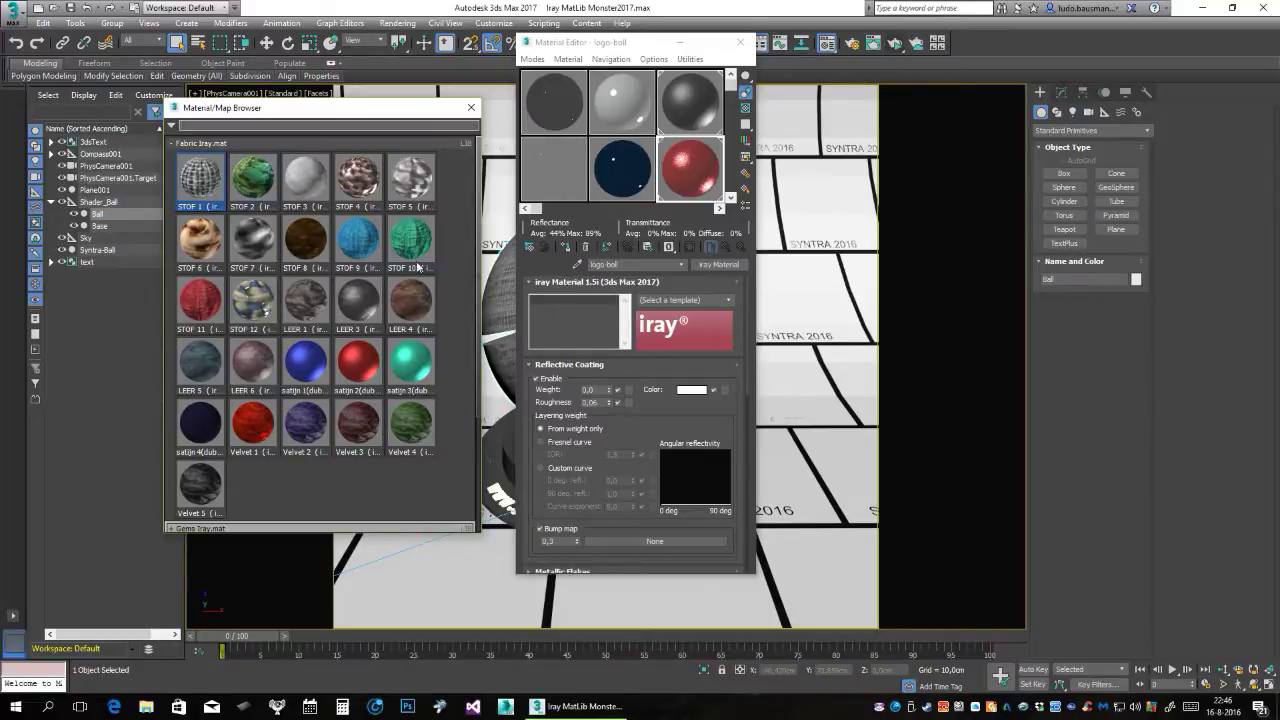
{"action": "left_click", "coordinate": [358, 358]}
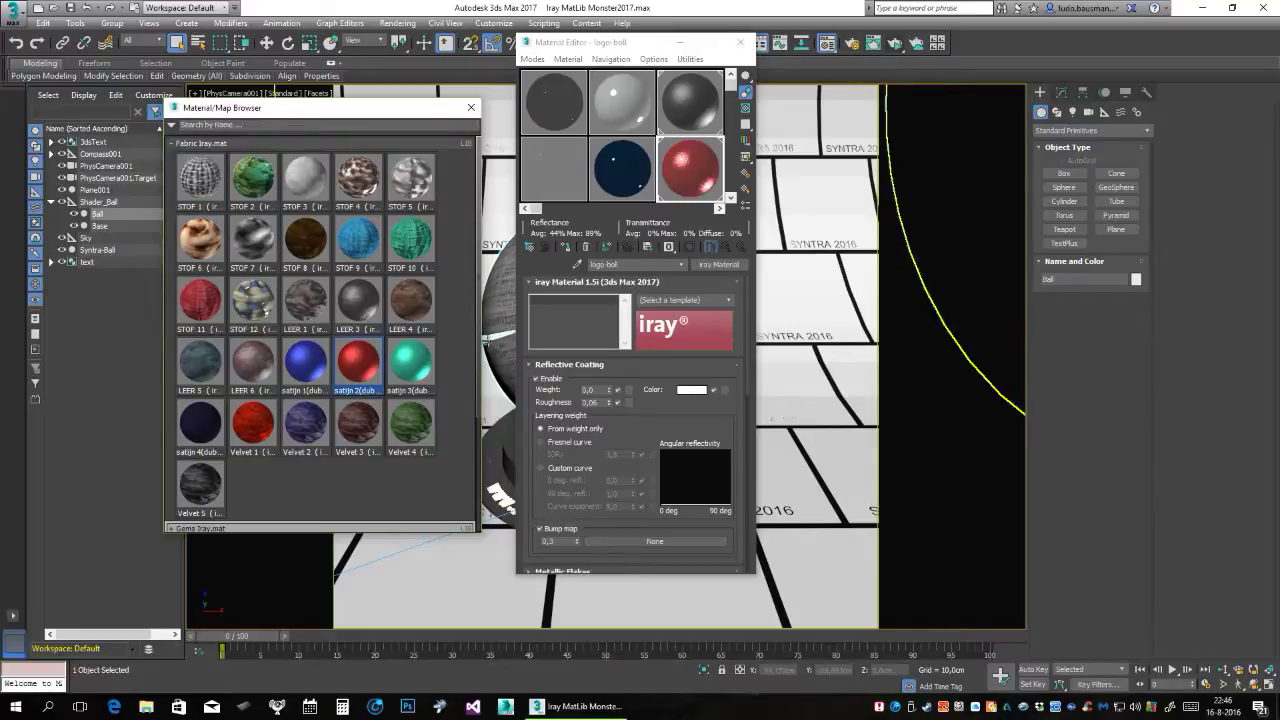
{"action": "left_click", "coordinate": [550, 159]}
{"action": "left_click_drag", "start_coordinate": [358, 360], "coordinate": [545, 179]}
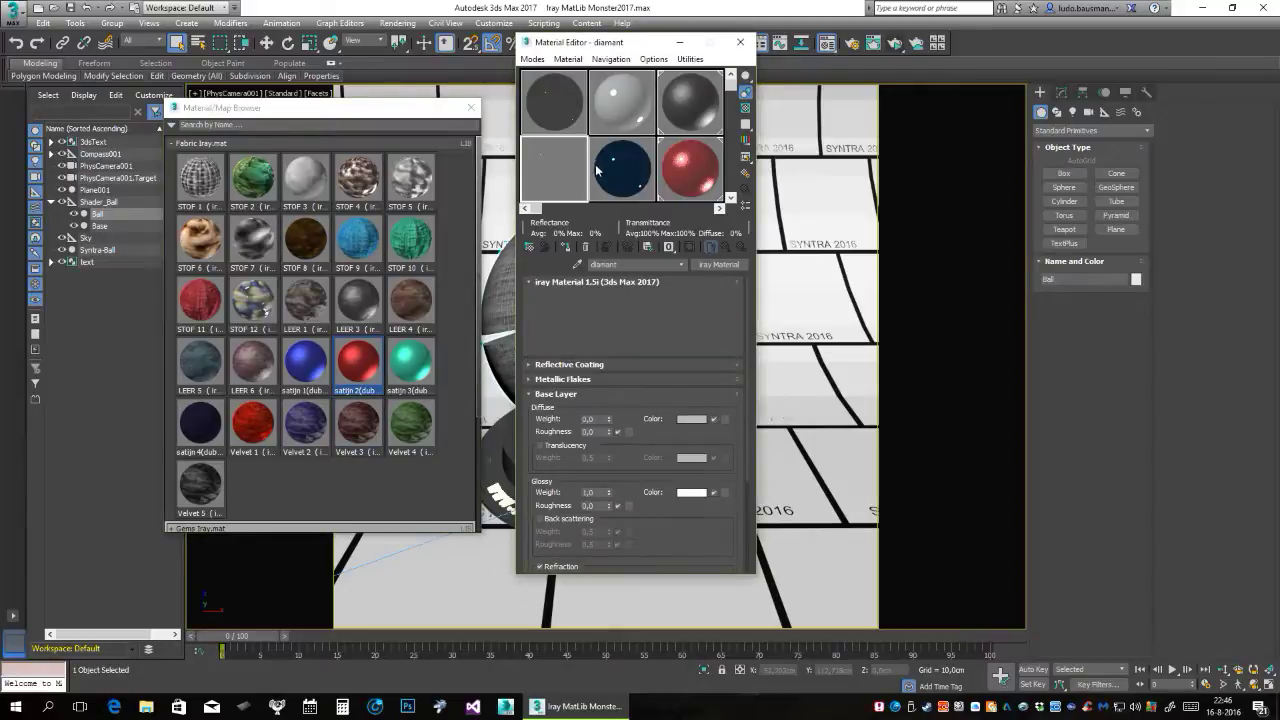
{"action": "left_click", "coordinate": [471, 107]}
{"action": "left_click_drag", "start_coordinate": [681, 48], "coordinate": [362, 69]}
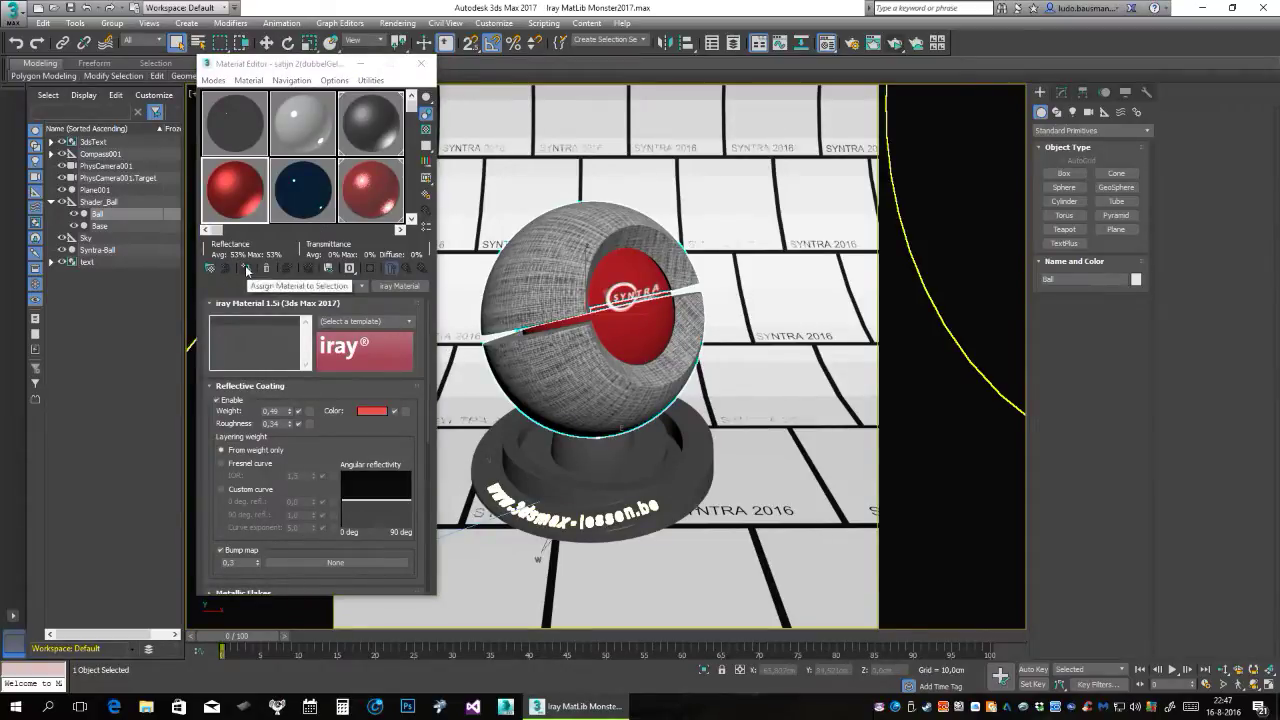
Assign satijn 2 to the selected ball, close the Material Editor and render it in ActiveShade.
{"action": "left_click", "coordinate": [247, 271]}
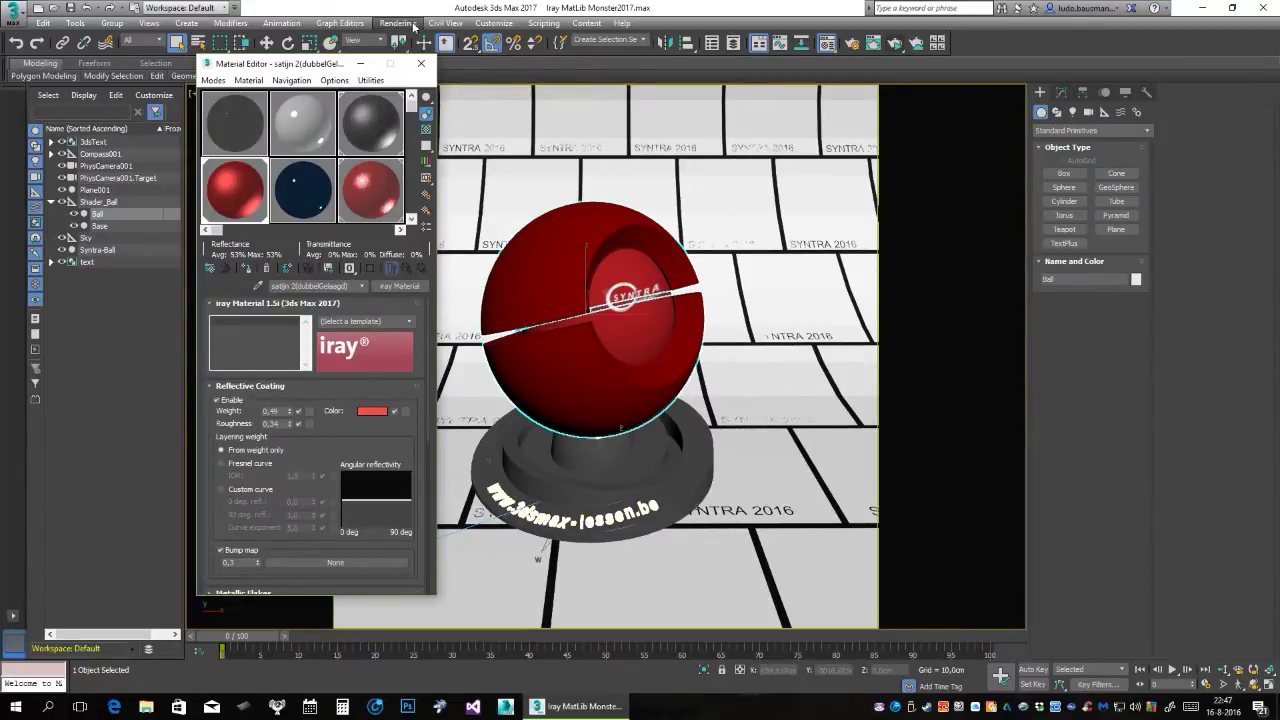
{"action": "left_click", "coordinate": [421, 63]}
{"action": "left_click", "coordinate": [896, 44]}
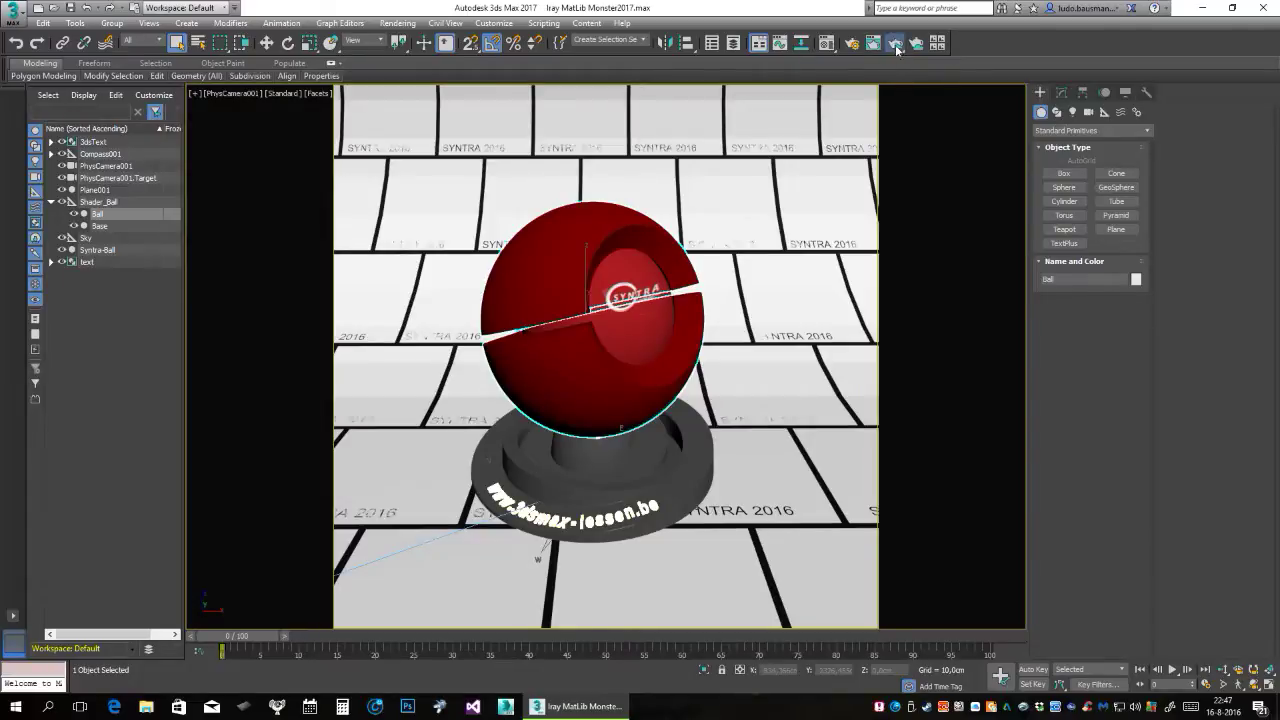